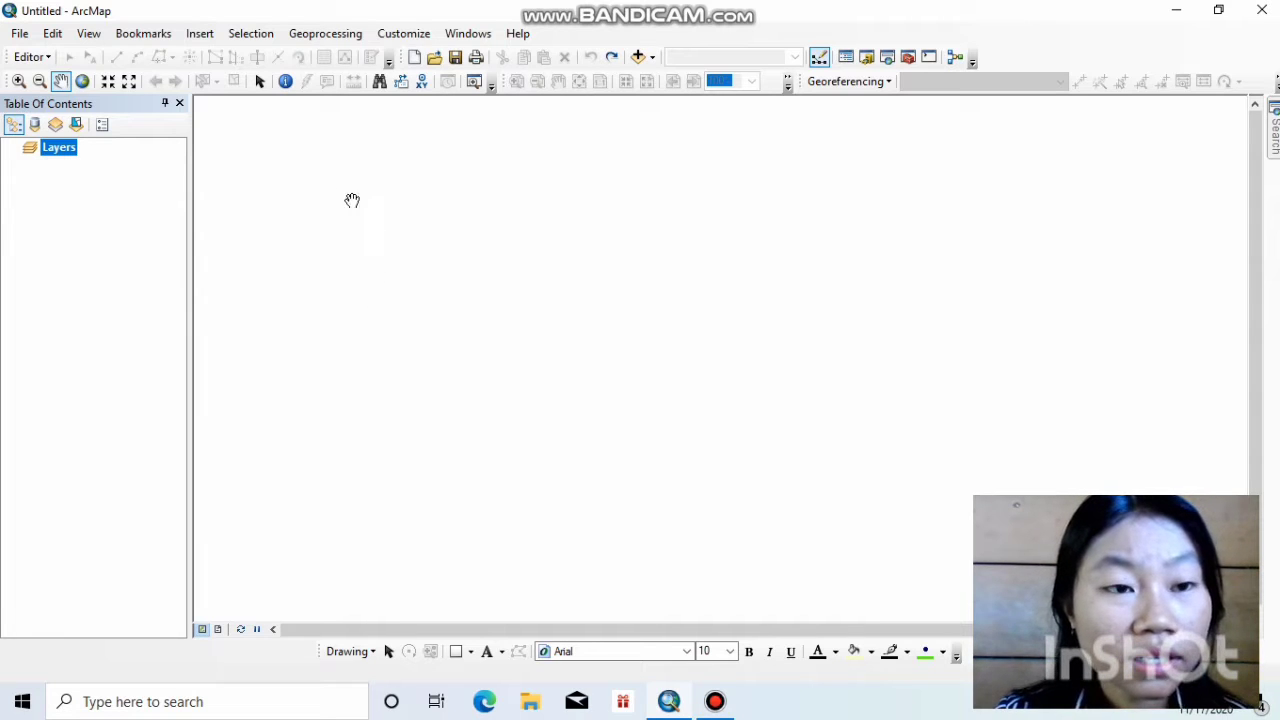
pyautogui.click(24, 36)
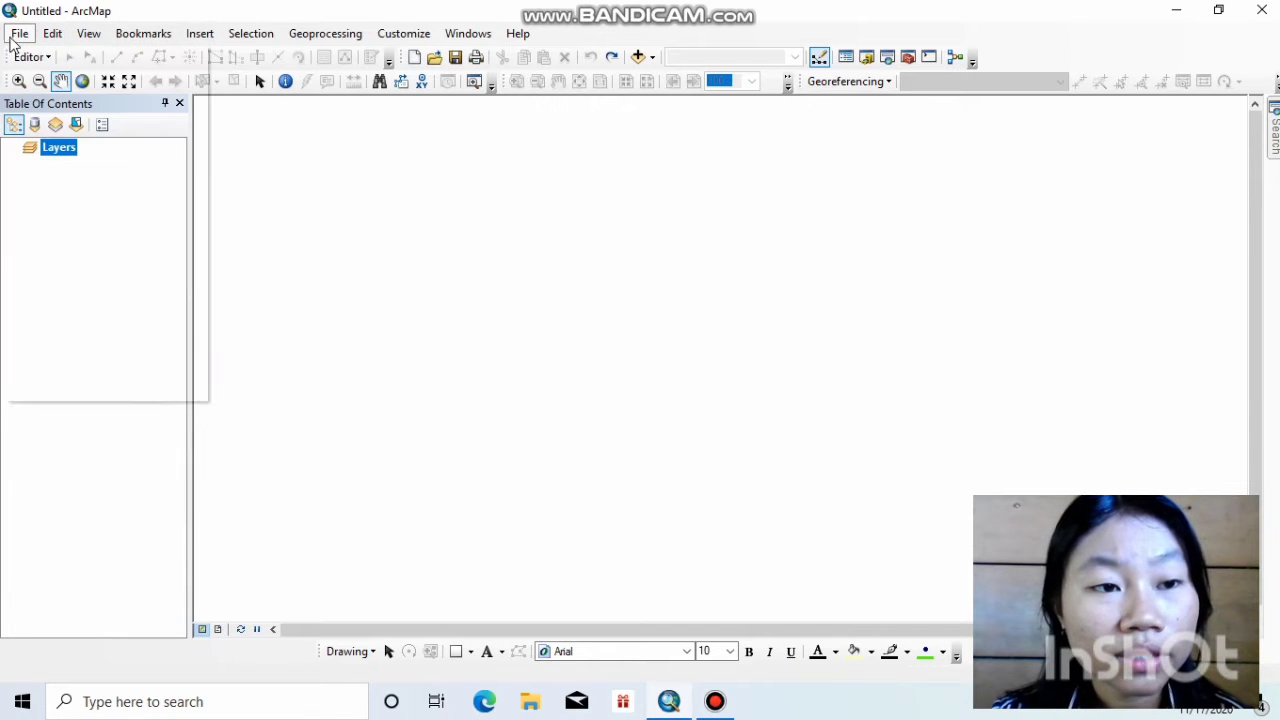
pyautogui.click(653, 60)
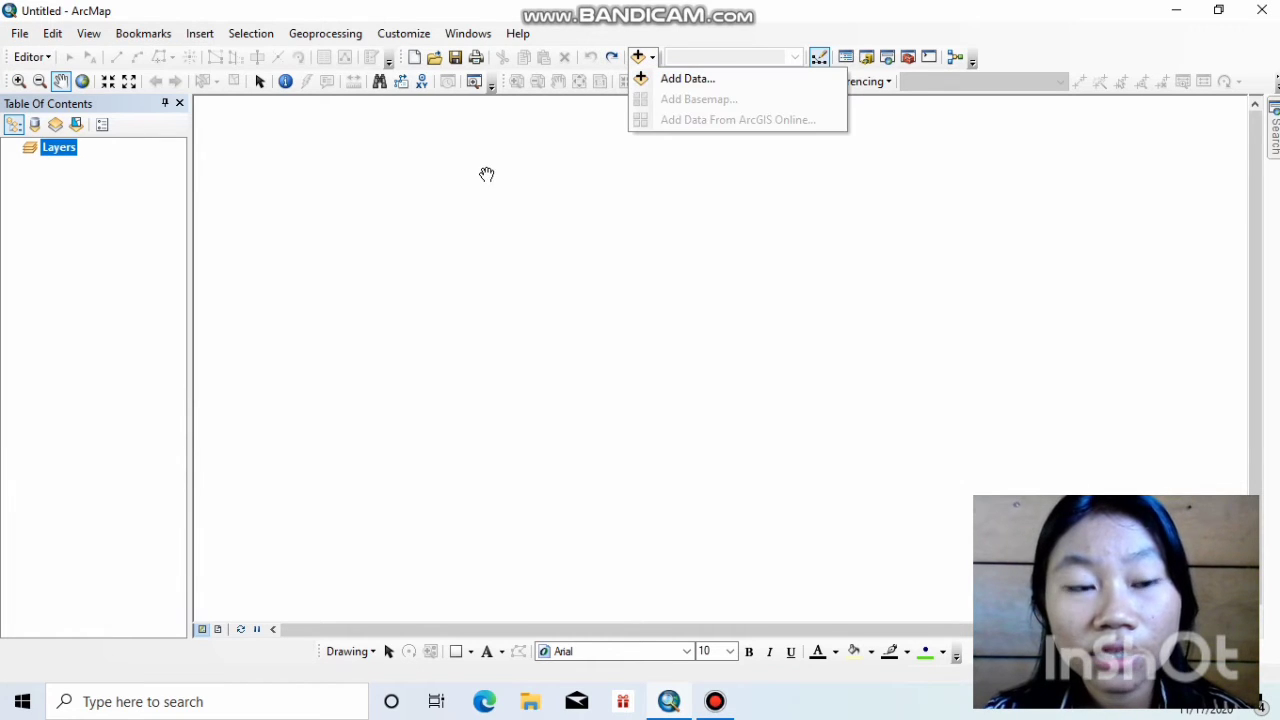
pyautogui.click(70, 155)
pyautogui.rightClick(70, 155)
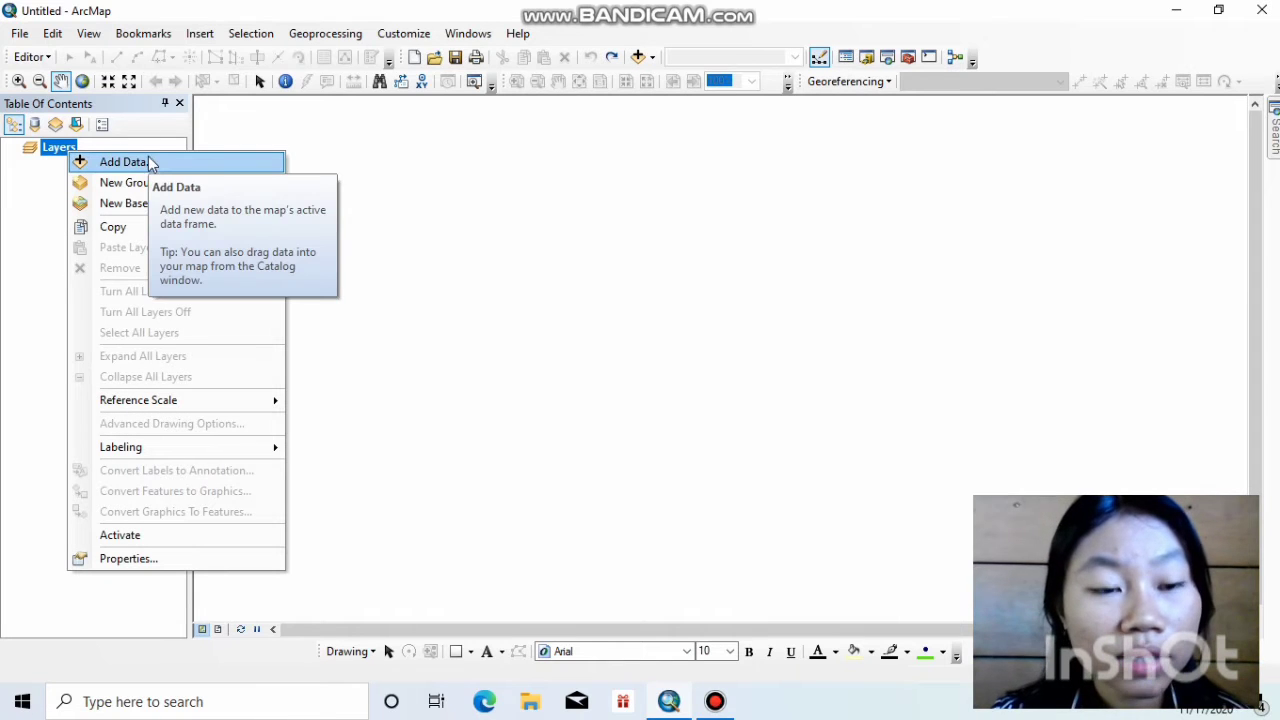
pyautogui.click(329, 129)
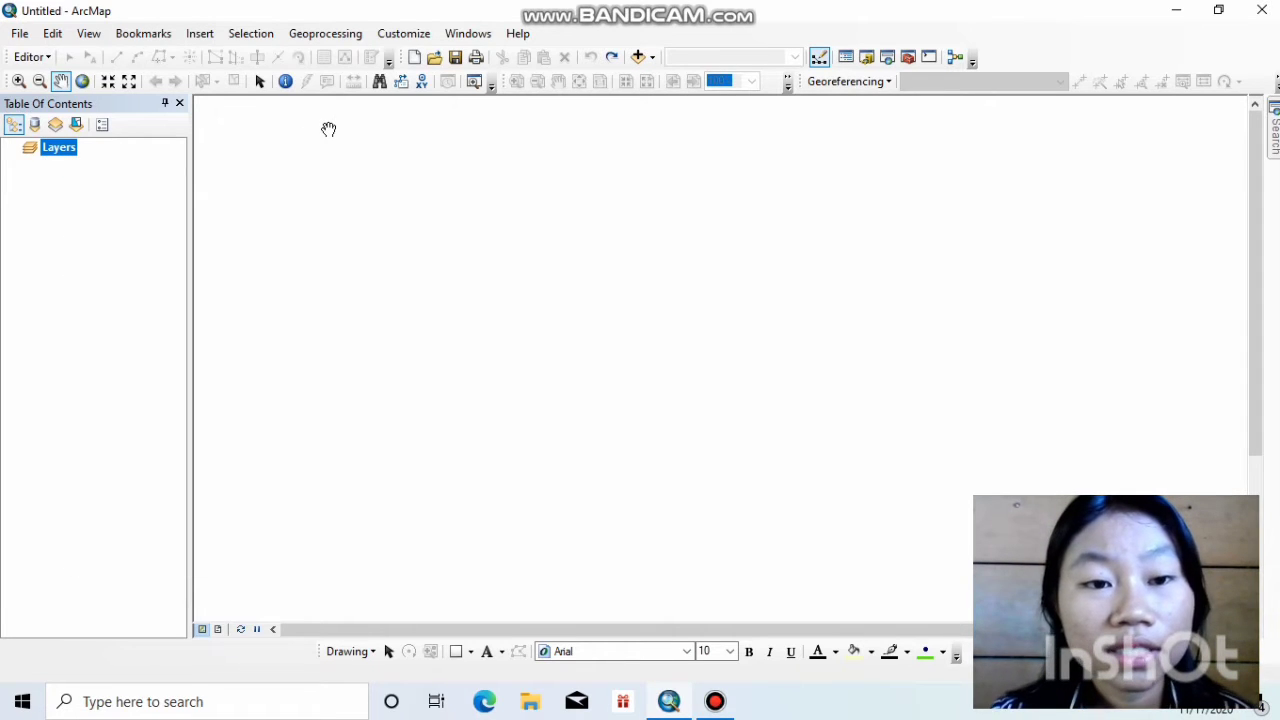
# Open the Add Data dialog
pyautogui.click(654, 60)
pyautogui.click(672, 77)
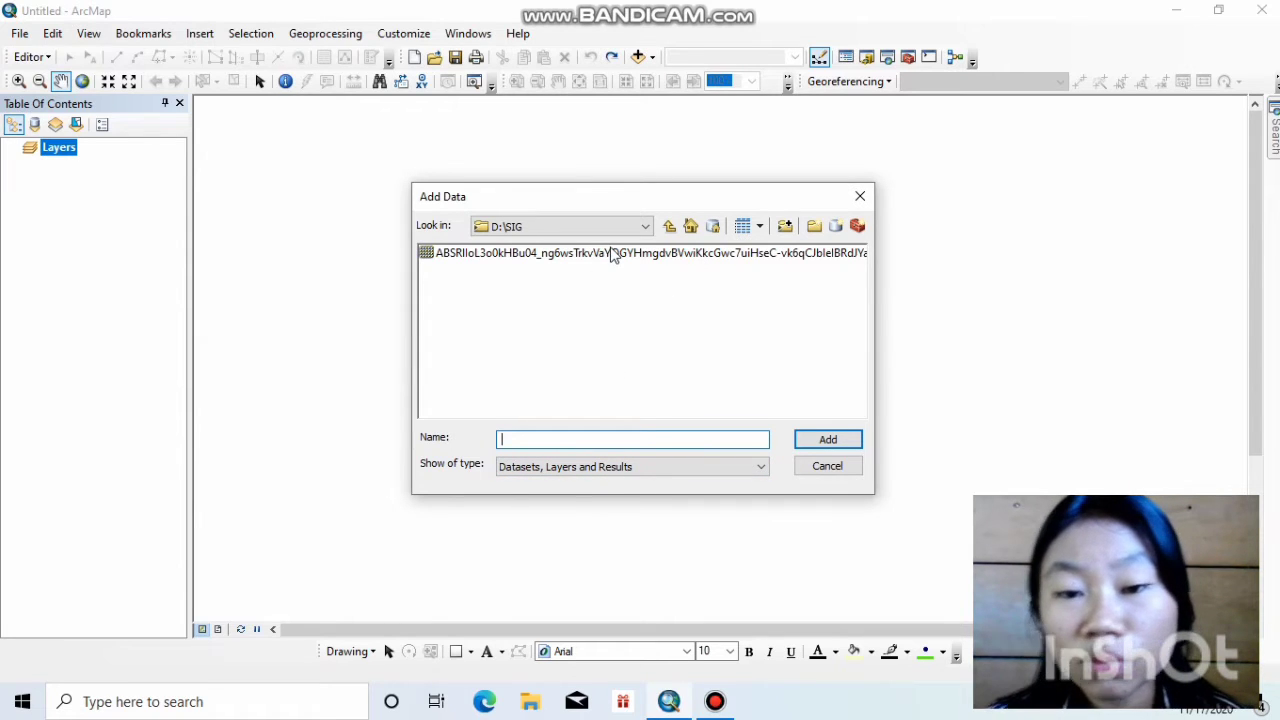
pyautogui.click(785, 229)
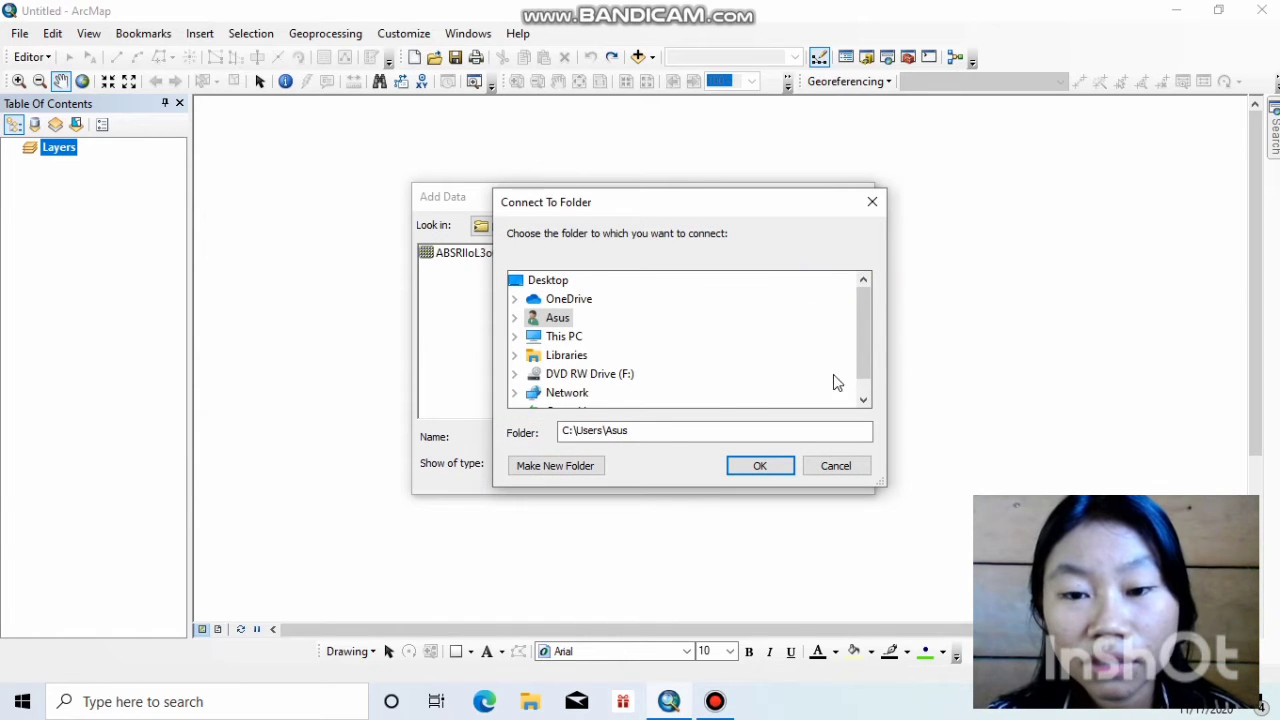
pyautogui.moveTo(862, 345); pyautogui.dragTo(866, 318)
pyautogui.click(872, 201)
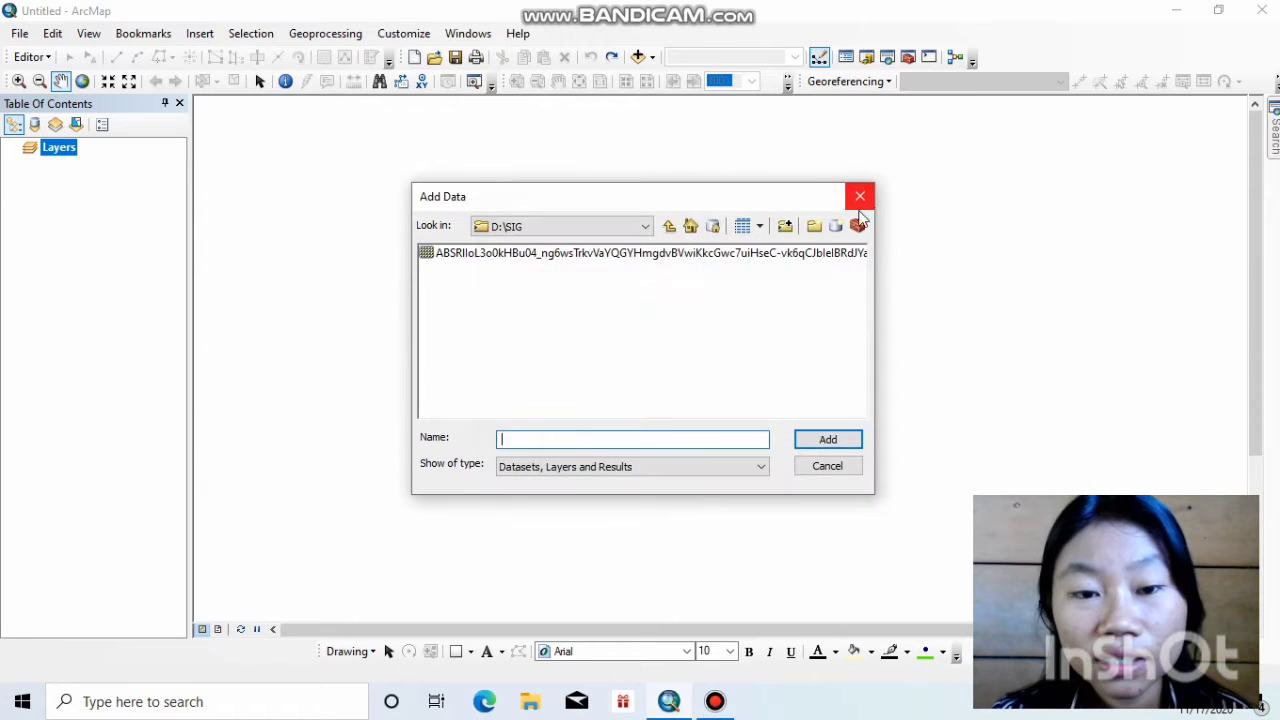
# Add the map image from the D:\SIG folder as a raster layer, accepting its unknown spatial reference
pyautogui.click(594, 255)
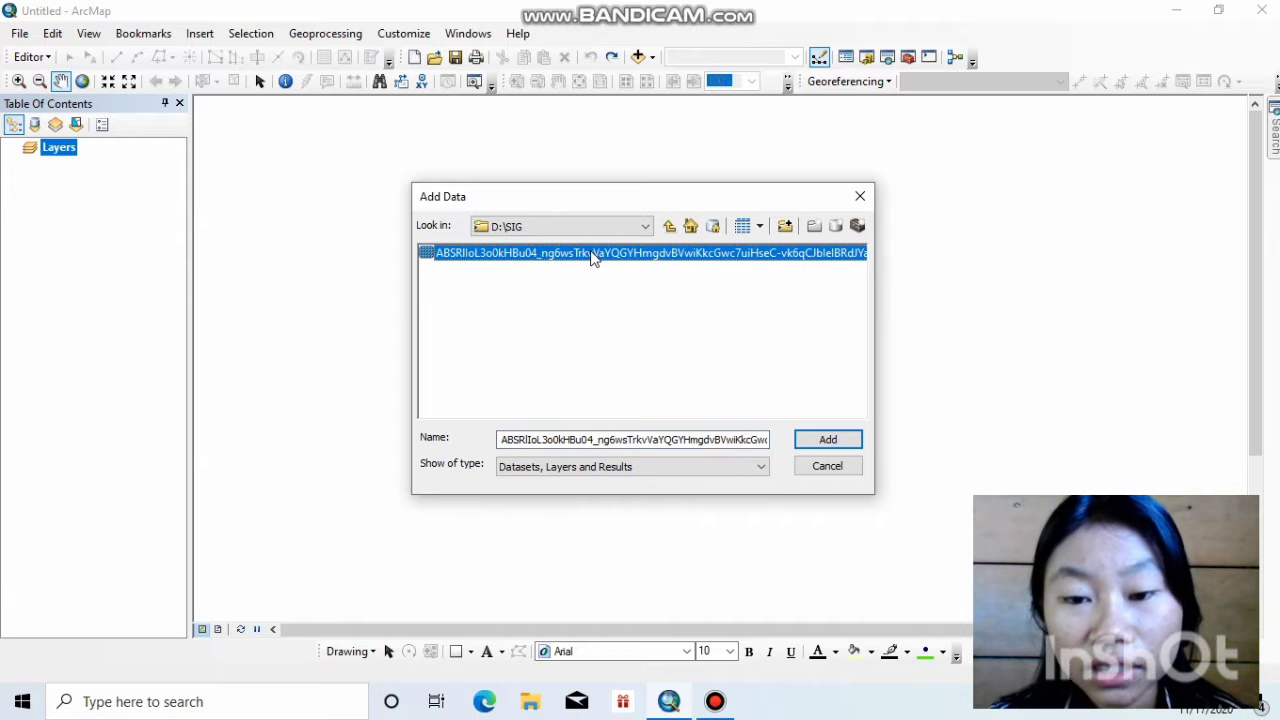
pyautogui.click(808, 438)
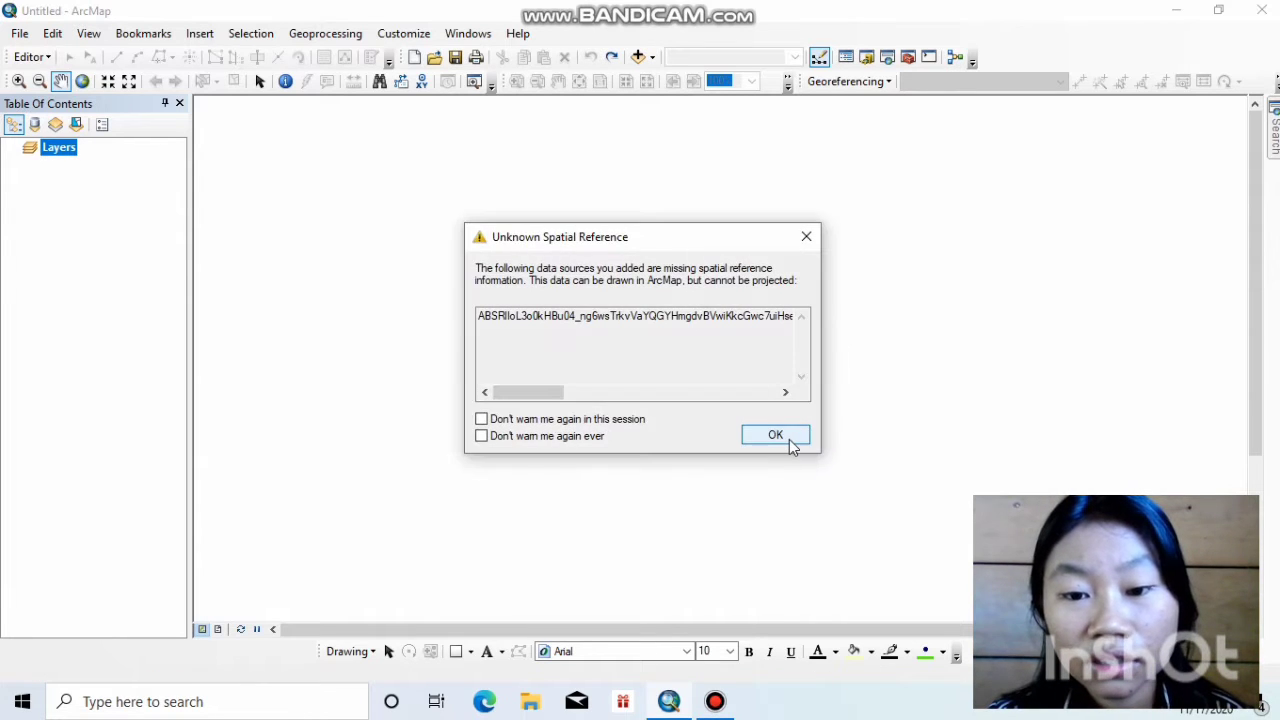
pyautogui.click(788, 440)
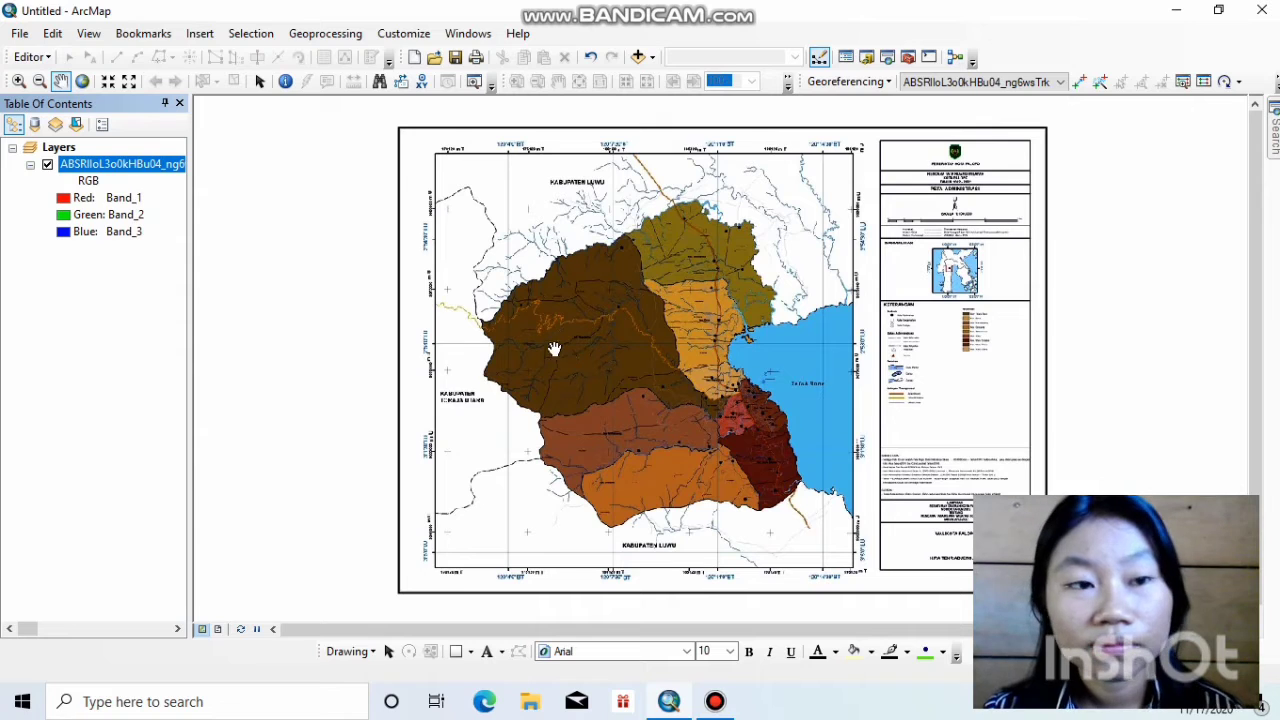
pyautogui.click(717, 700)
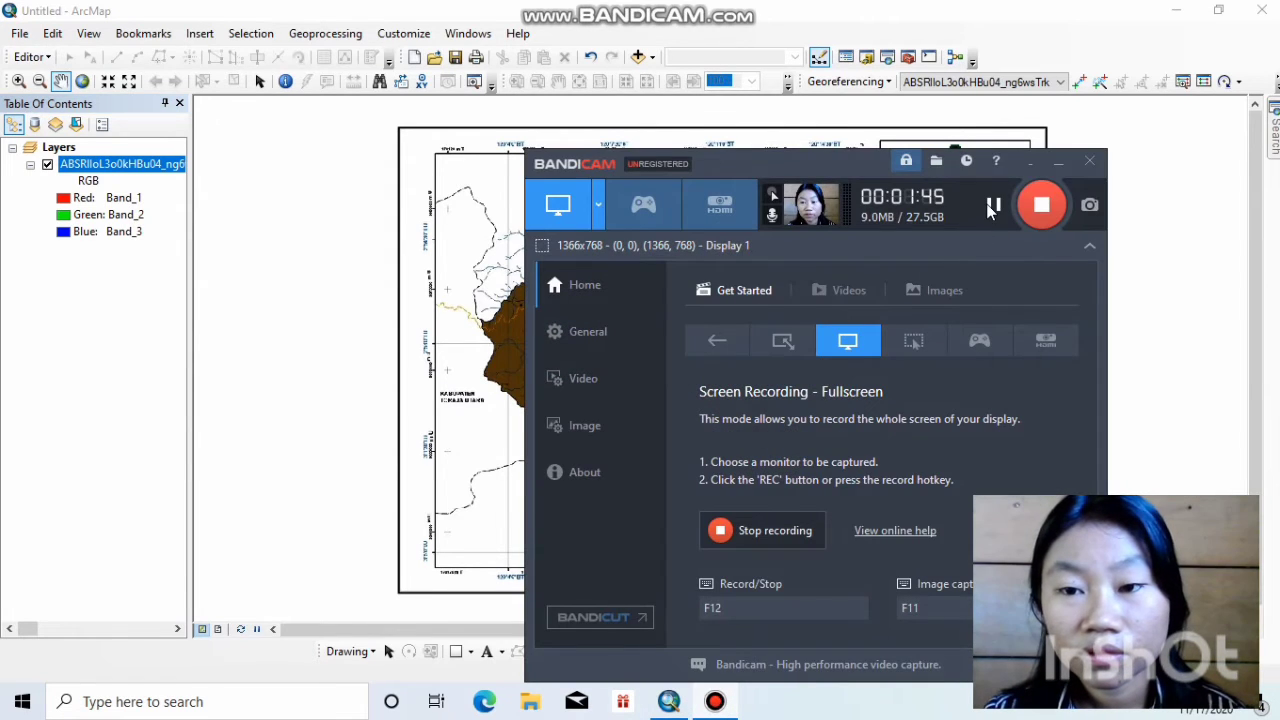
pyautogui.moveTo(992, 207); pyautogui.dragTo(943, 677)
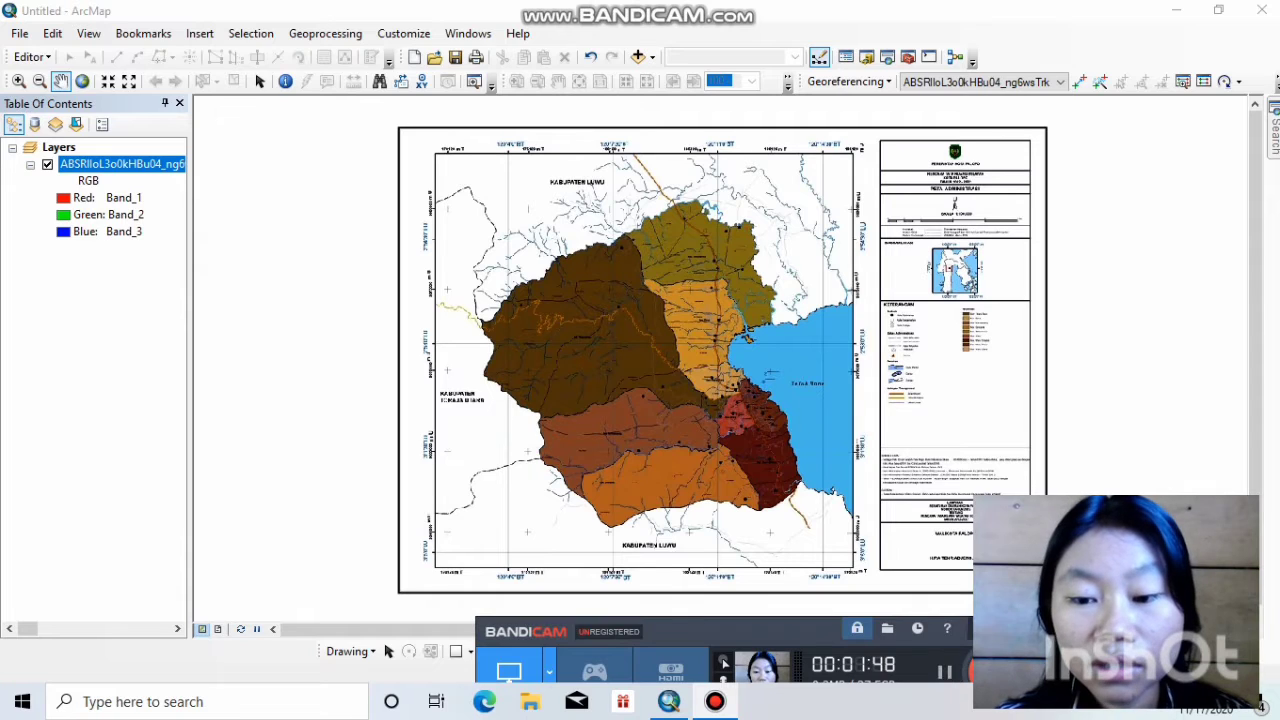
pyautogui.click(970, 628)
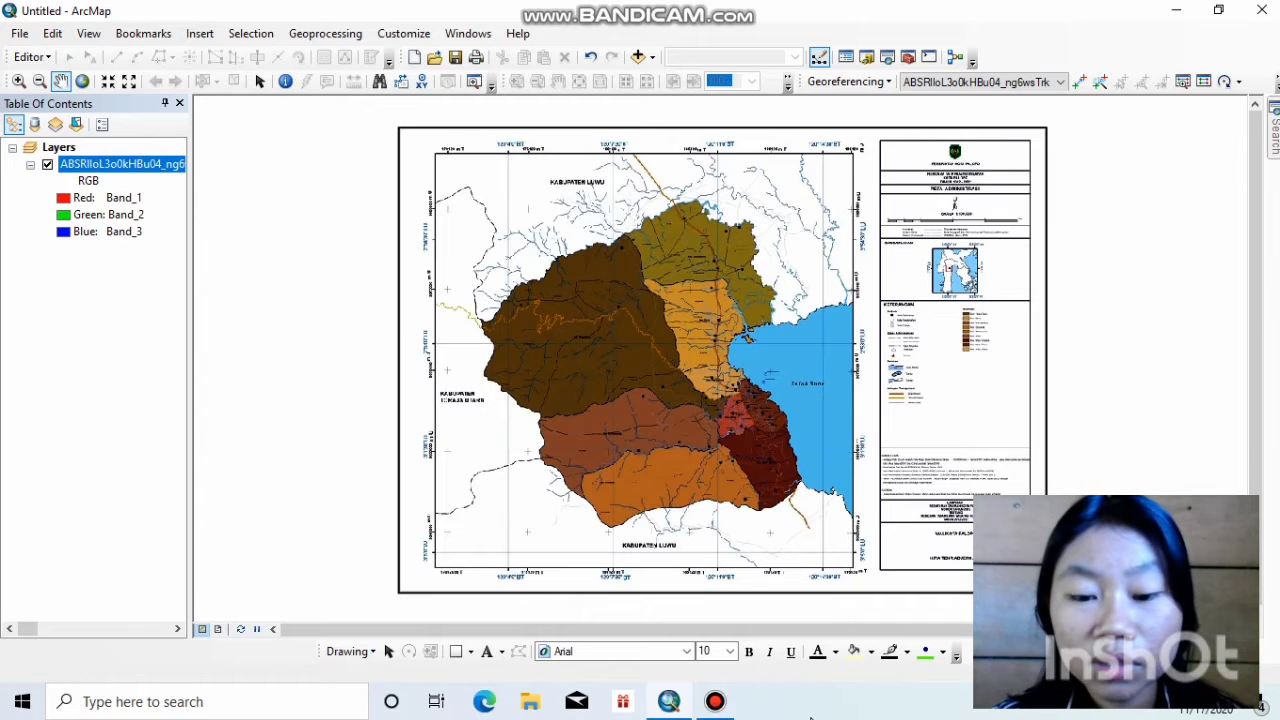
pyautogui.moveTo(713, 705)
pyautogui.click(729, 601)
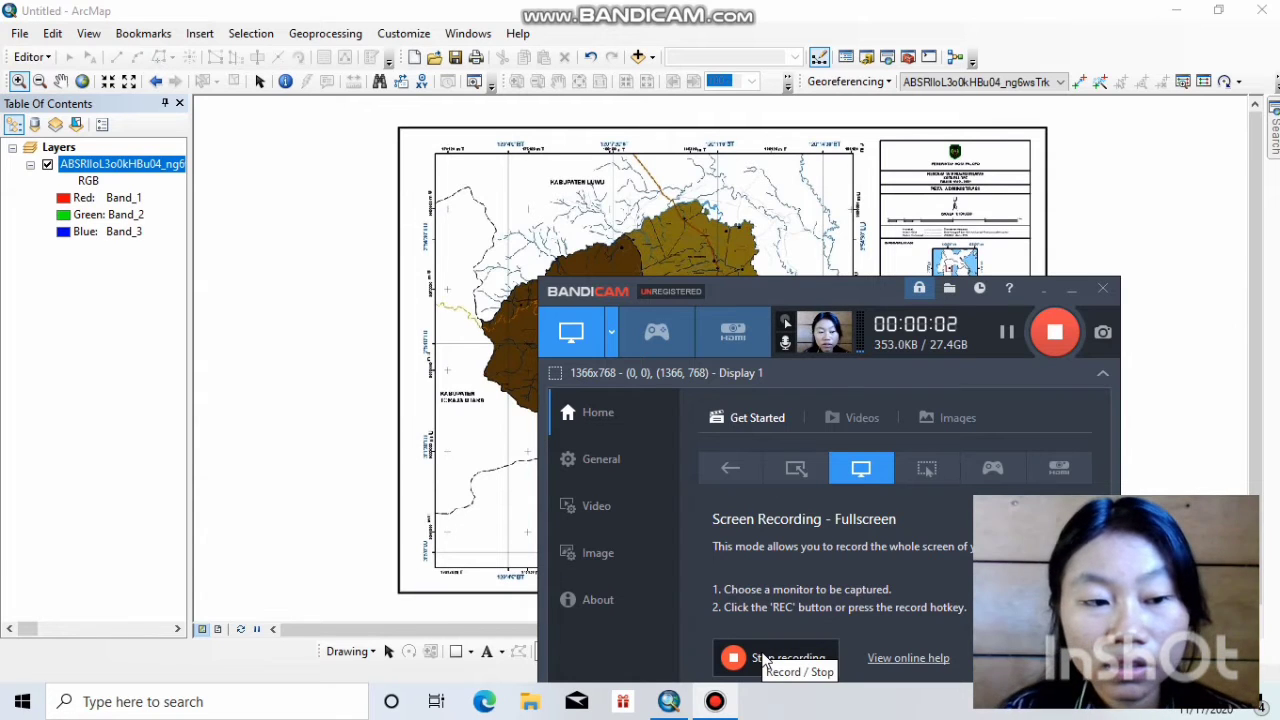
pyautogui.click(1071, 290)
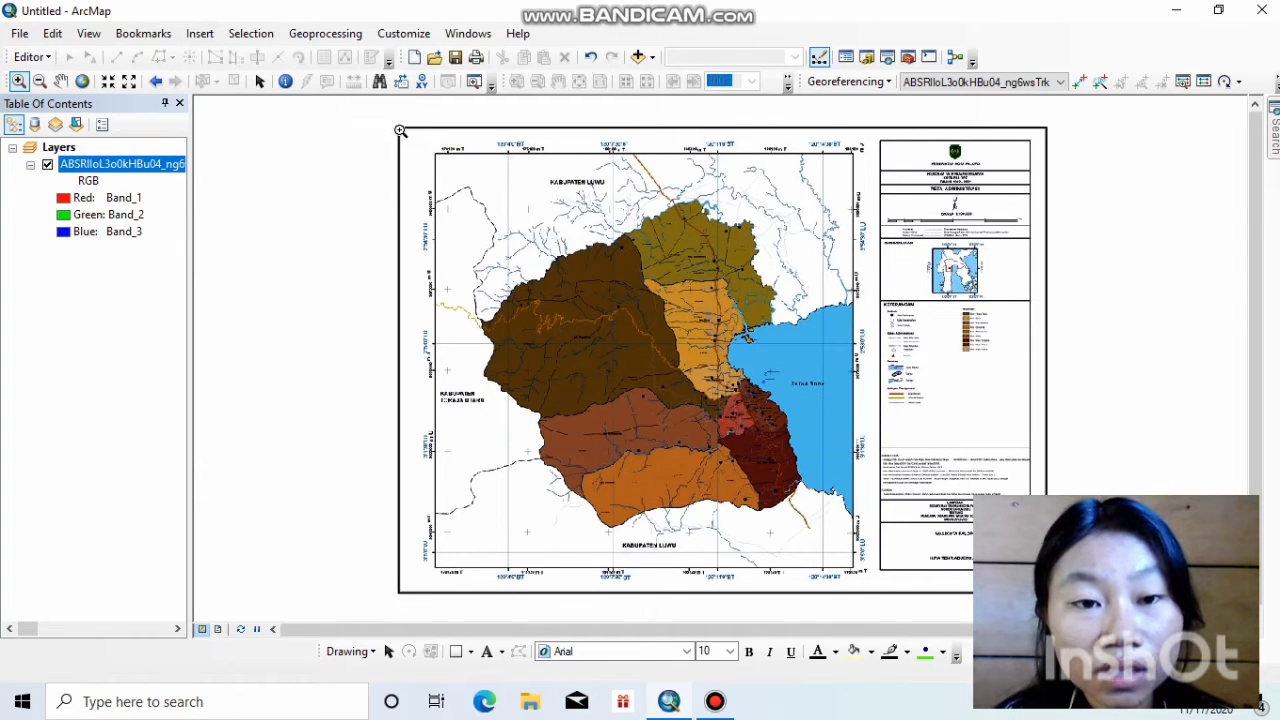
# Examine the grid coordinate labels at the upper-left and upper-right corners of the map frame, returning to the full extent
pyautogui.moveTo(399, 129); pyautogui.dragTo(489, 261)
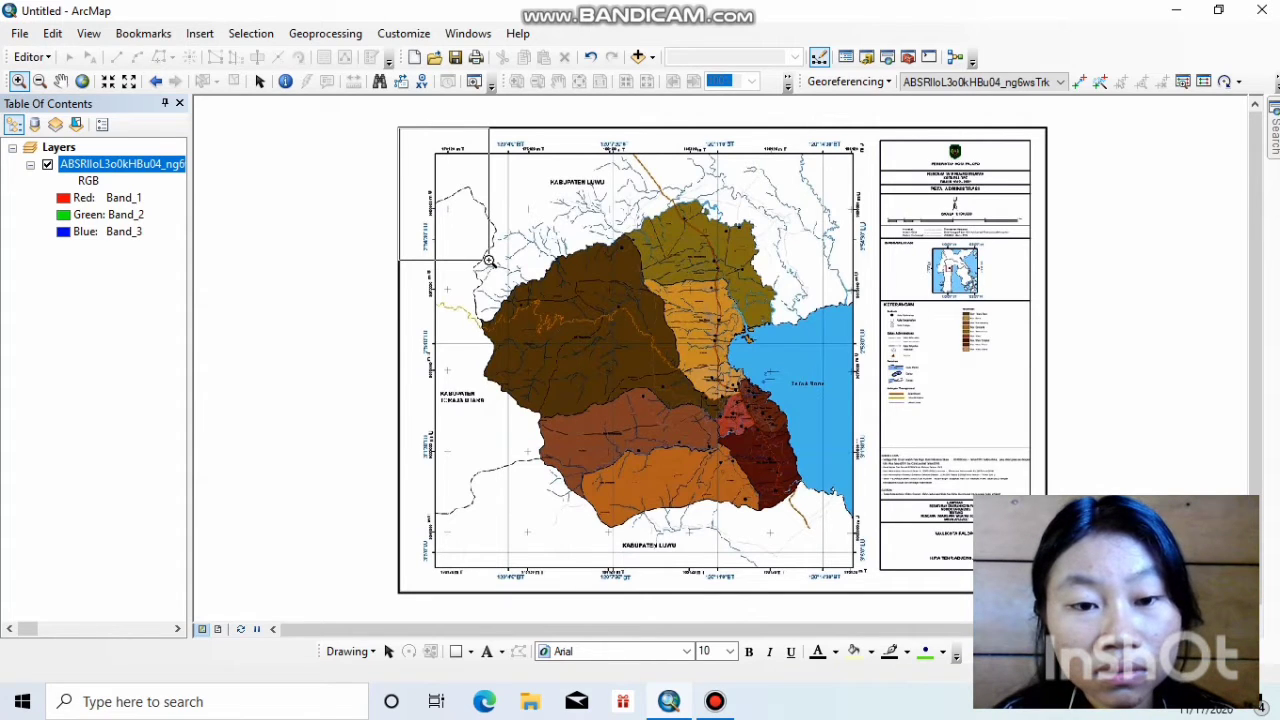
pyautogui.moveTo(489, 261); pyautogui.dragTo(522, 245)
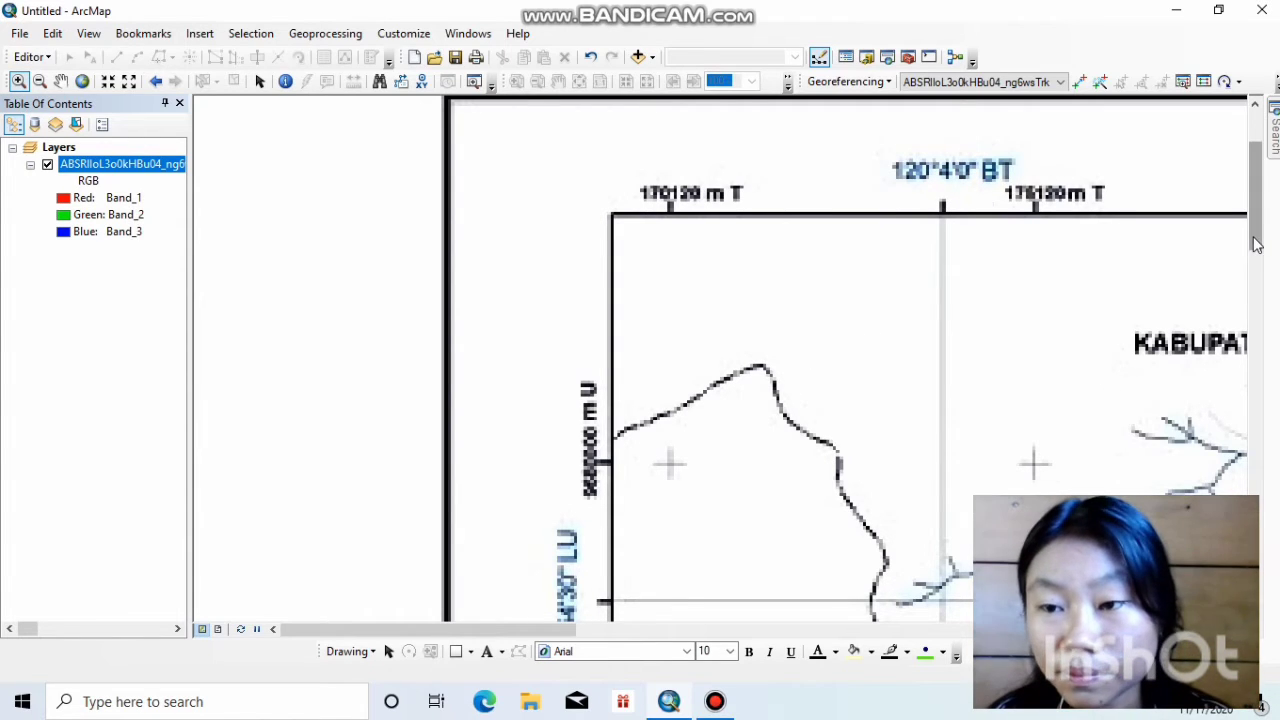
pyautogui.moveTo(1256, 245); pyautogui.dragTo(1262, 278)
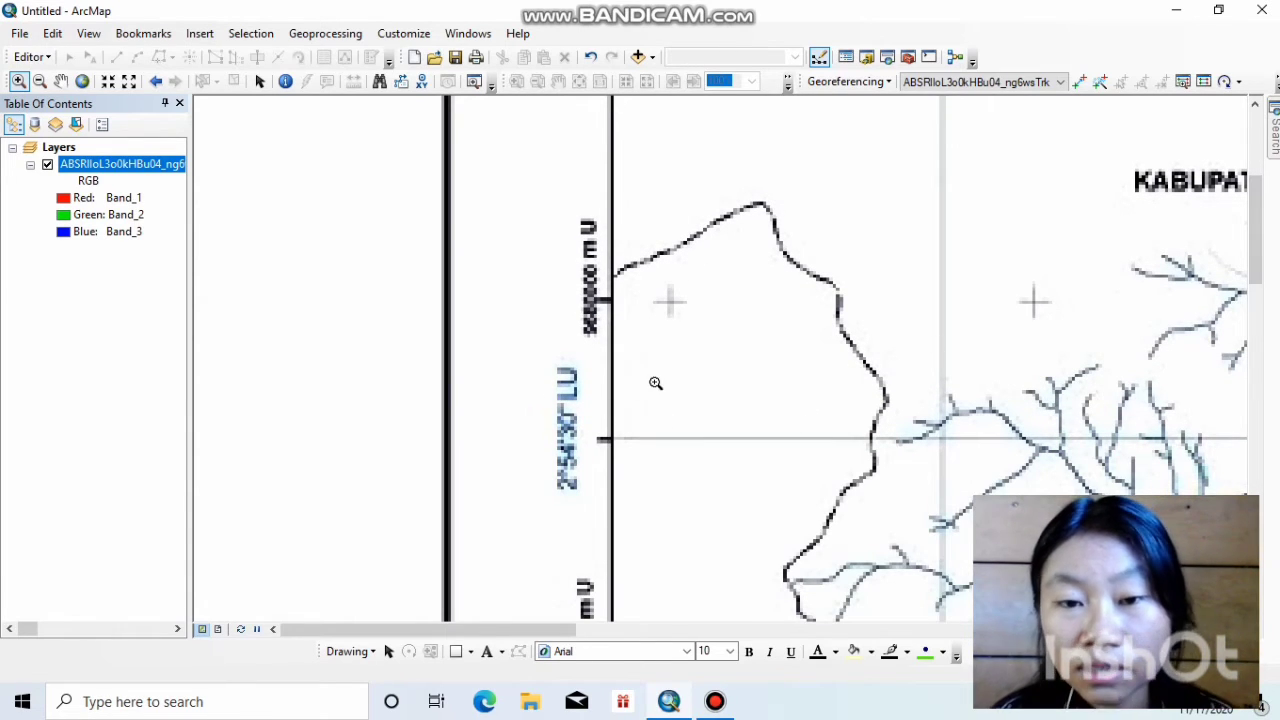
pyautogui.click(83, 84)
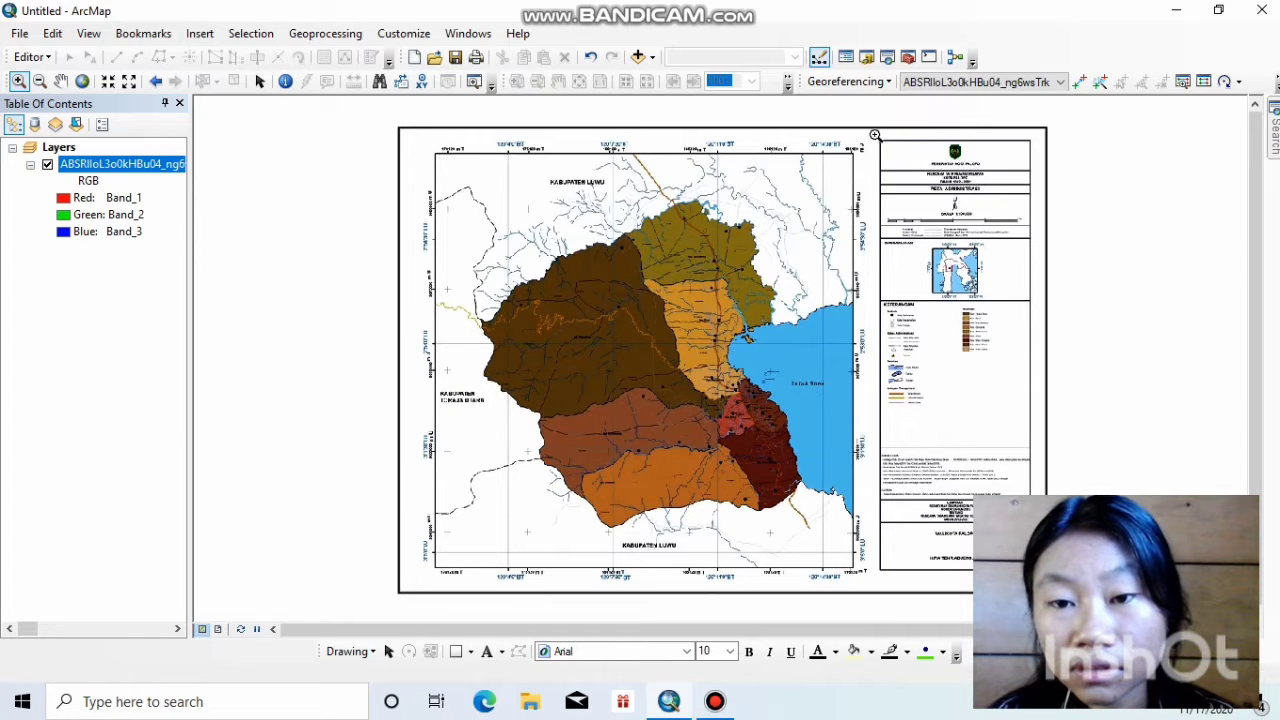
pyautogui.moveTo(874, 135); pyautogui.dragTo(754, 255)
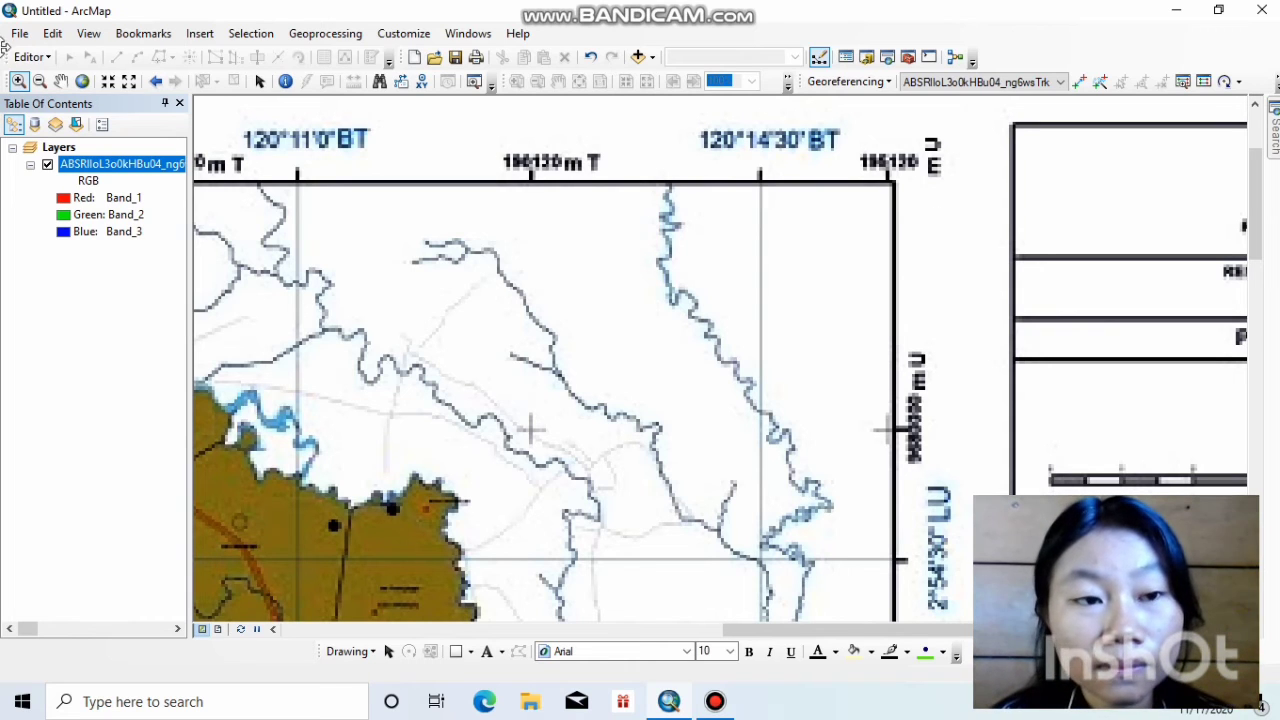
pyautogui.click(82, 81)
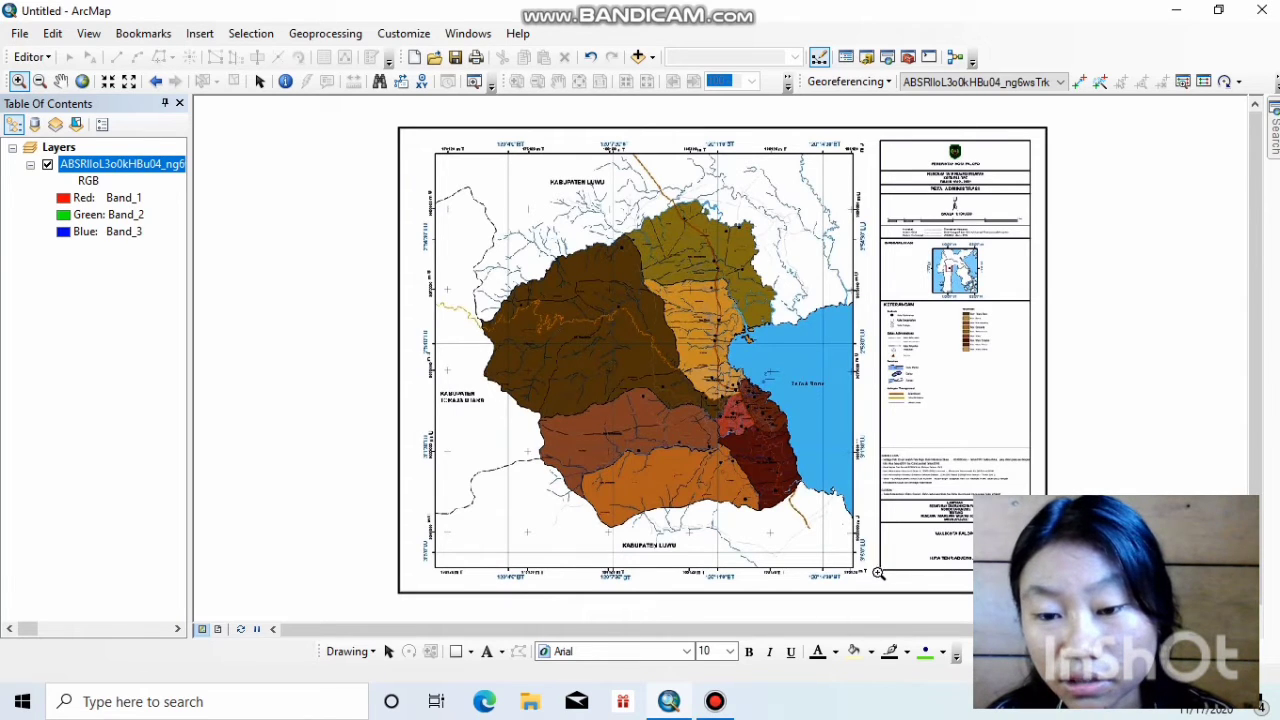
# Examine the grid coordinate labels at the lower-right and lower-left corners of the map frame, returning to the full extent
pyautogui.moveTo(879, 576); pyautogui.dragTo(725, 492)
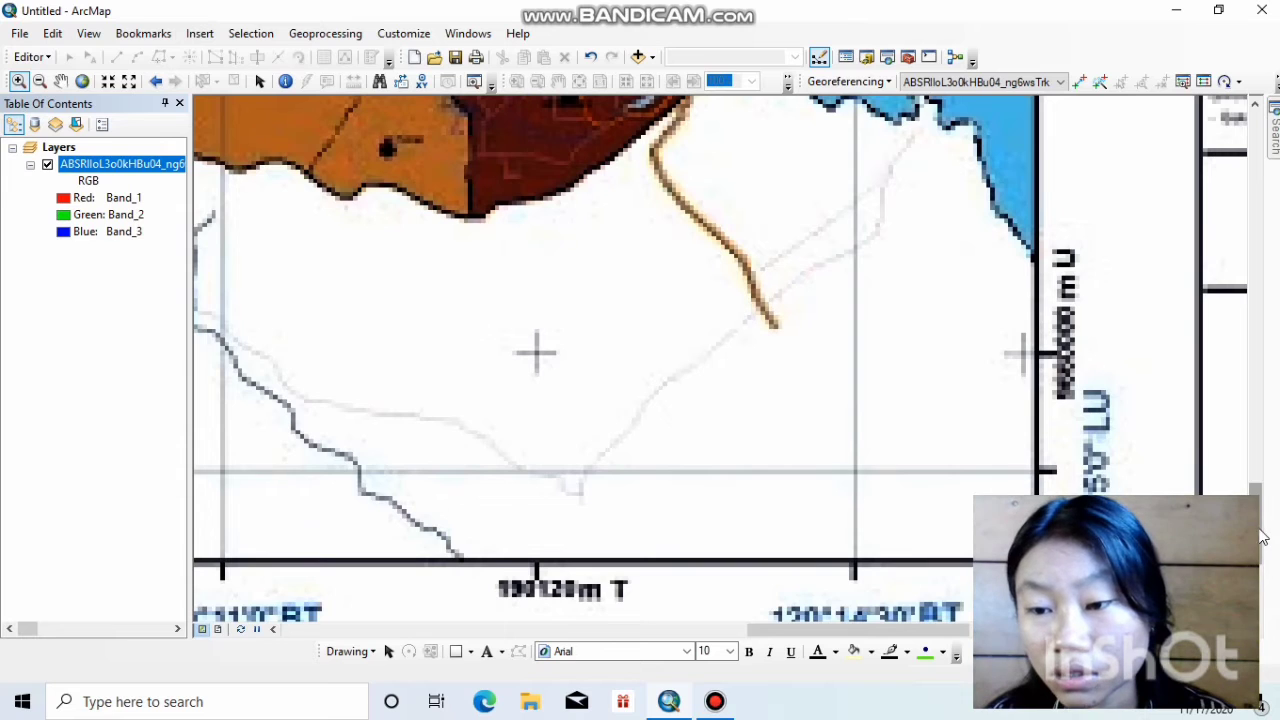
pyautogui.moveTo(1258, 528); pyautogui.dragTo(1268, 541)
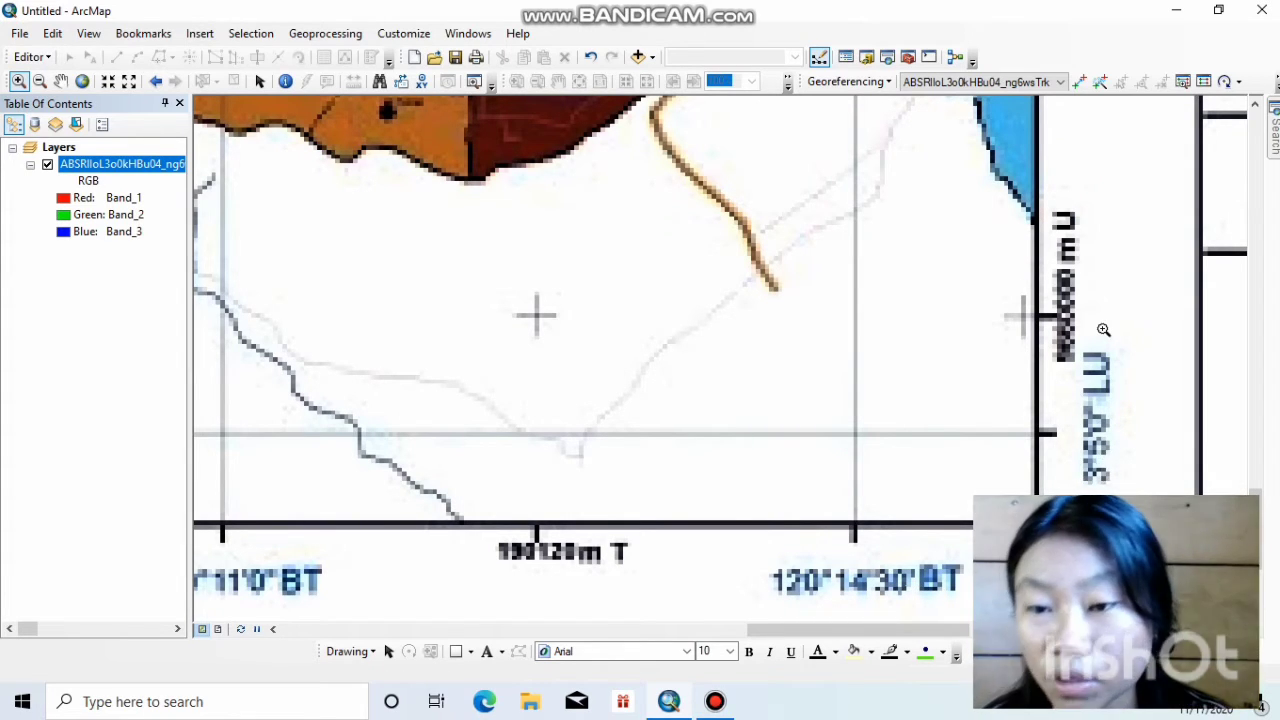
pyautogui.click(82, 81)
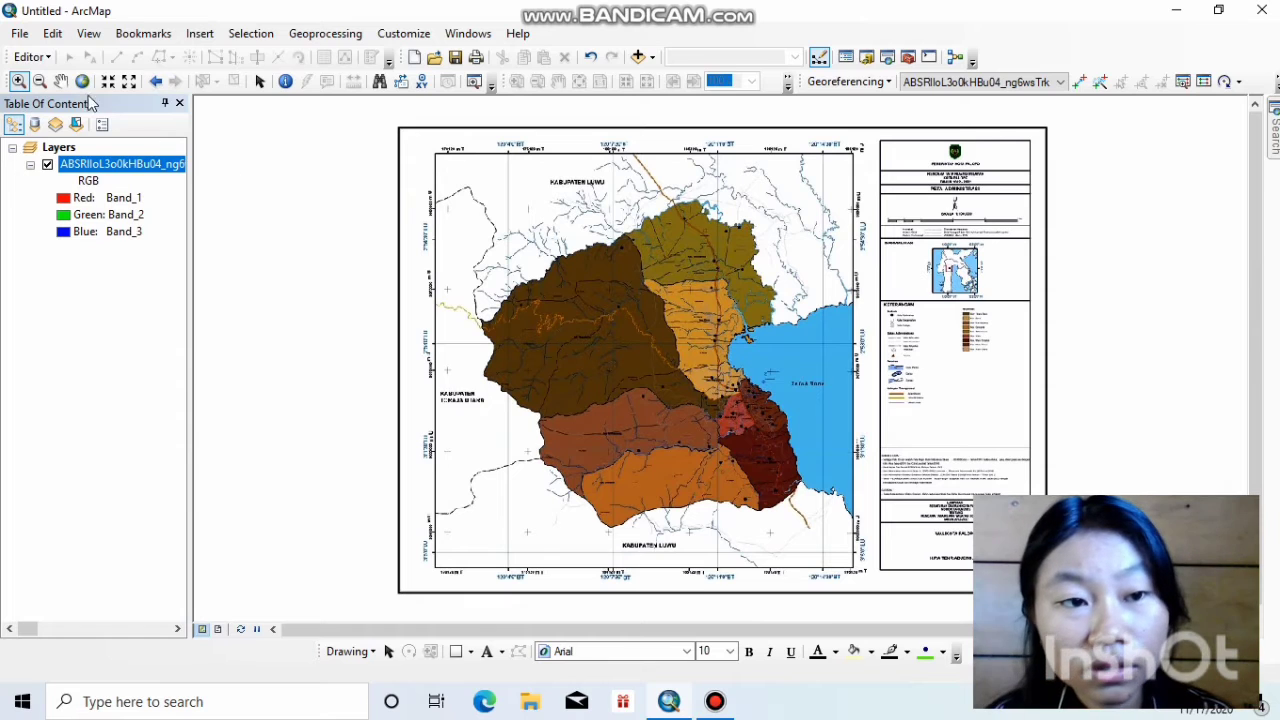
pyautogui.click(22, 83)
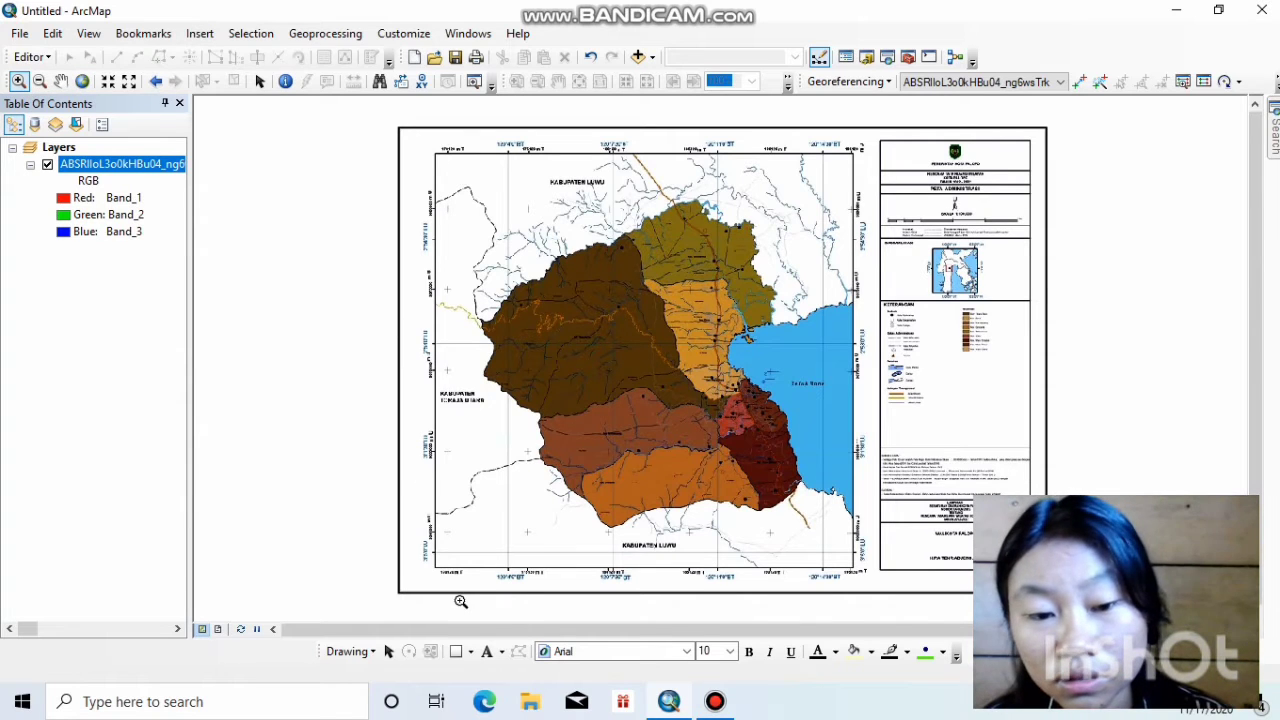
pyautogui.moveTo(412, 568); pyautogui.dragTo(560, 456)
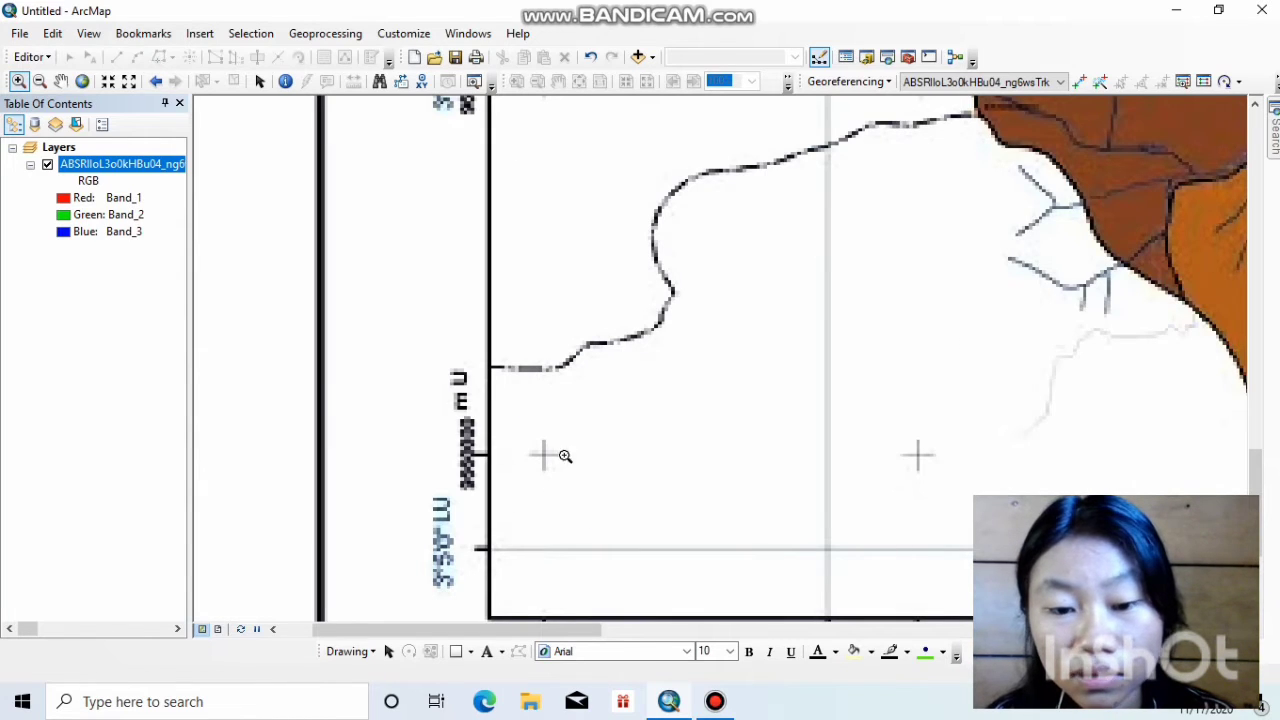
pyautogui.moveTo(1259, 531)
pyautogui.mouseDown()
pyautogui.moveTo(1274, 568)
pyautogui.moveTo(1256, 538)
pyautogui.mouseUp()
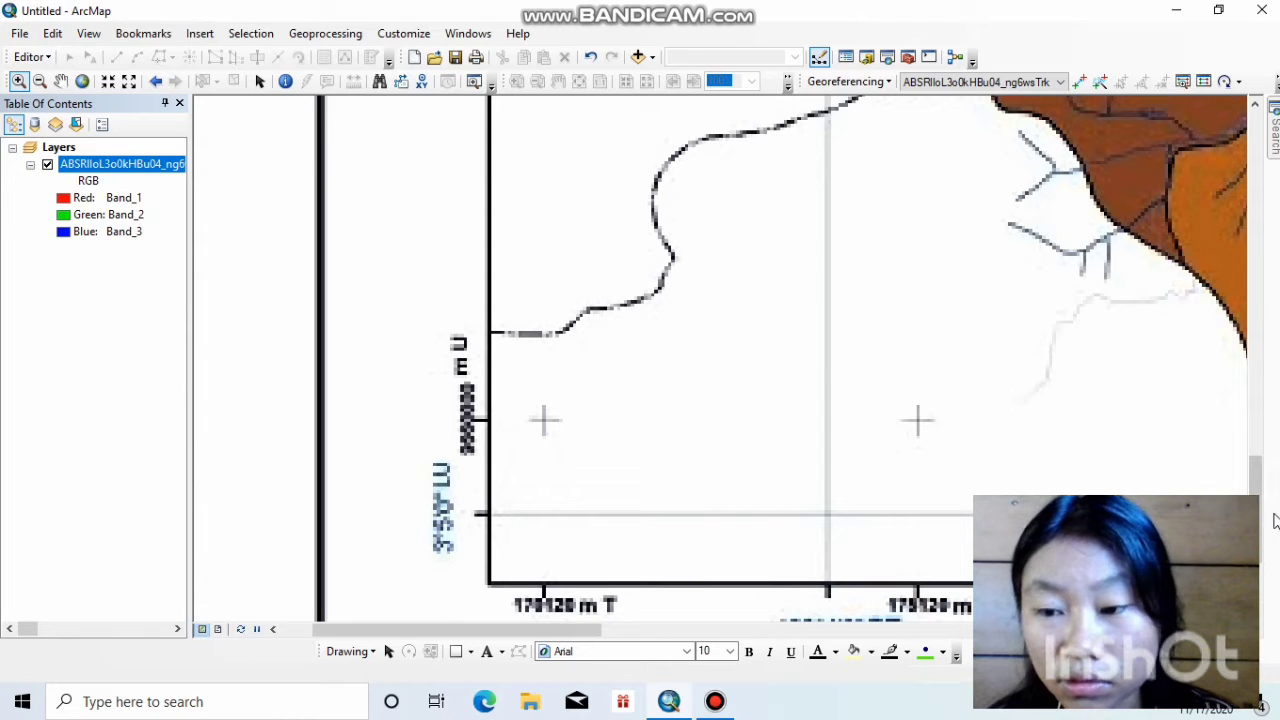
pyautogui.moveTo(1260, 522); pyautogui.dragTo(1261, 534)
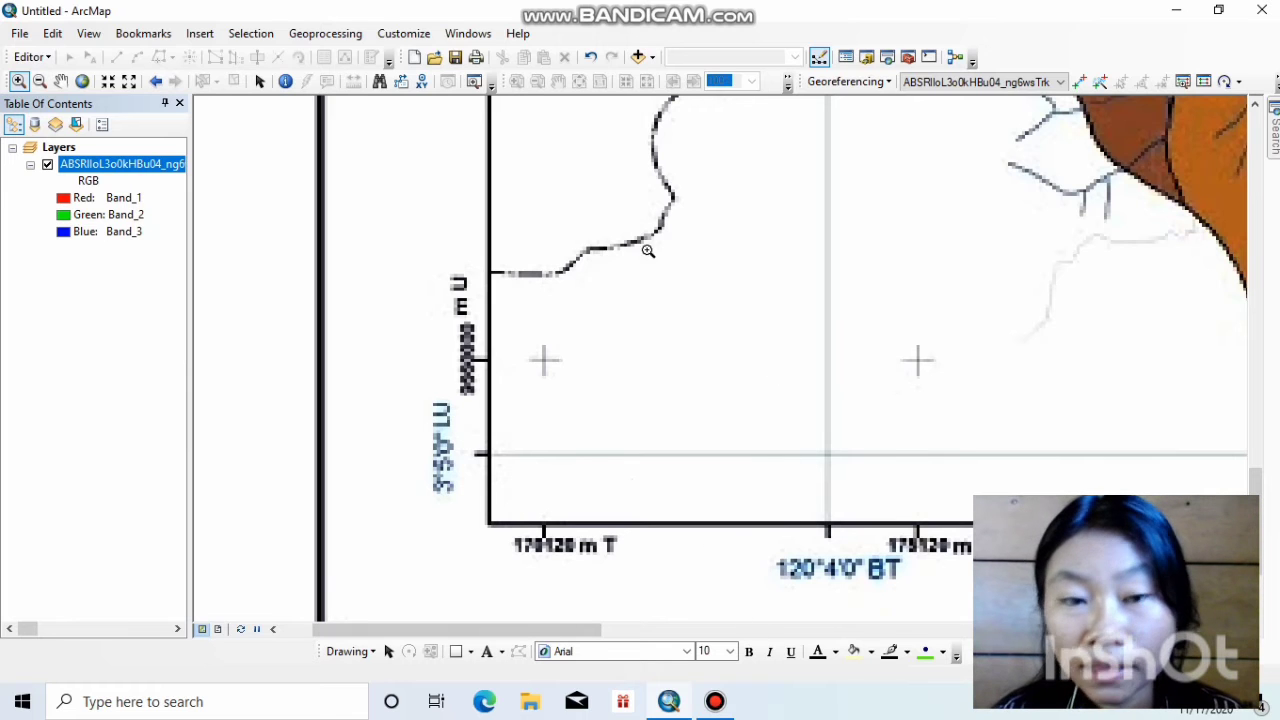
pyautogui.click(84, 81)
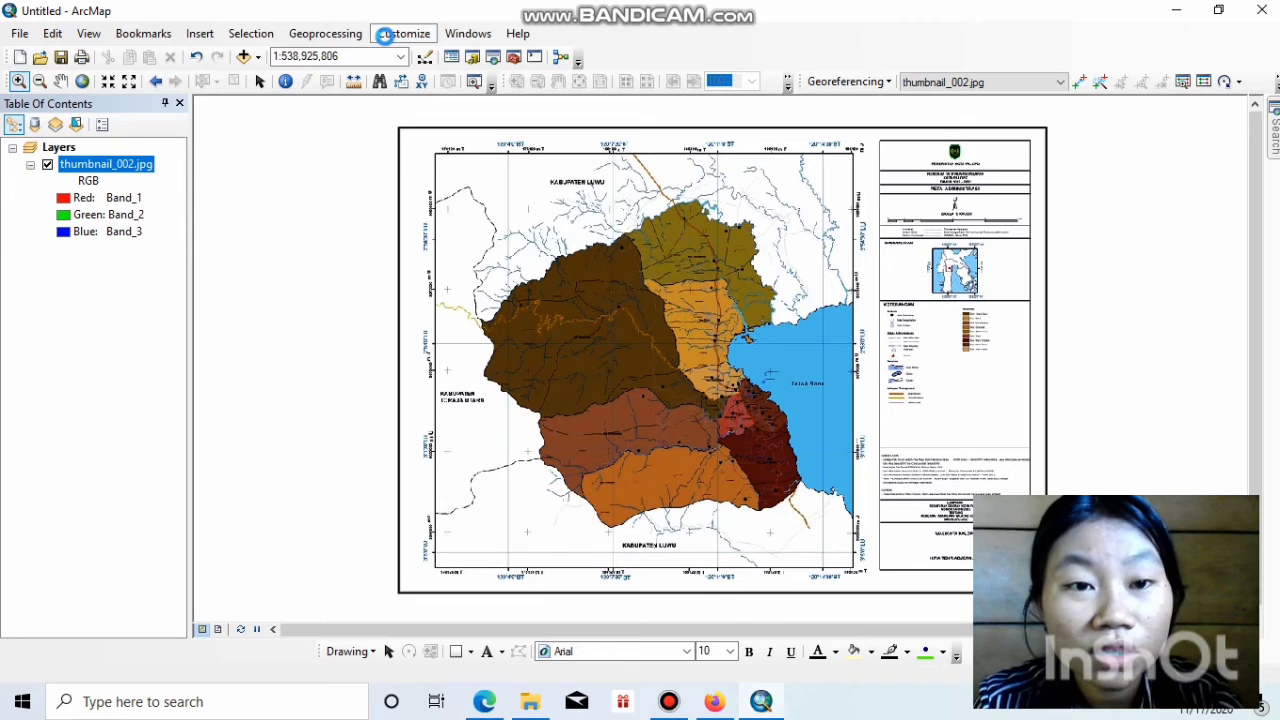
# Check whether the Georeferencing toolbar is turned on
pyautogui.click(387, 40)
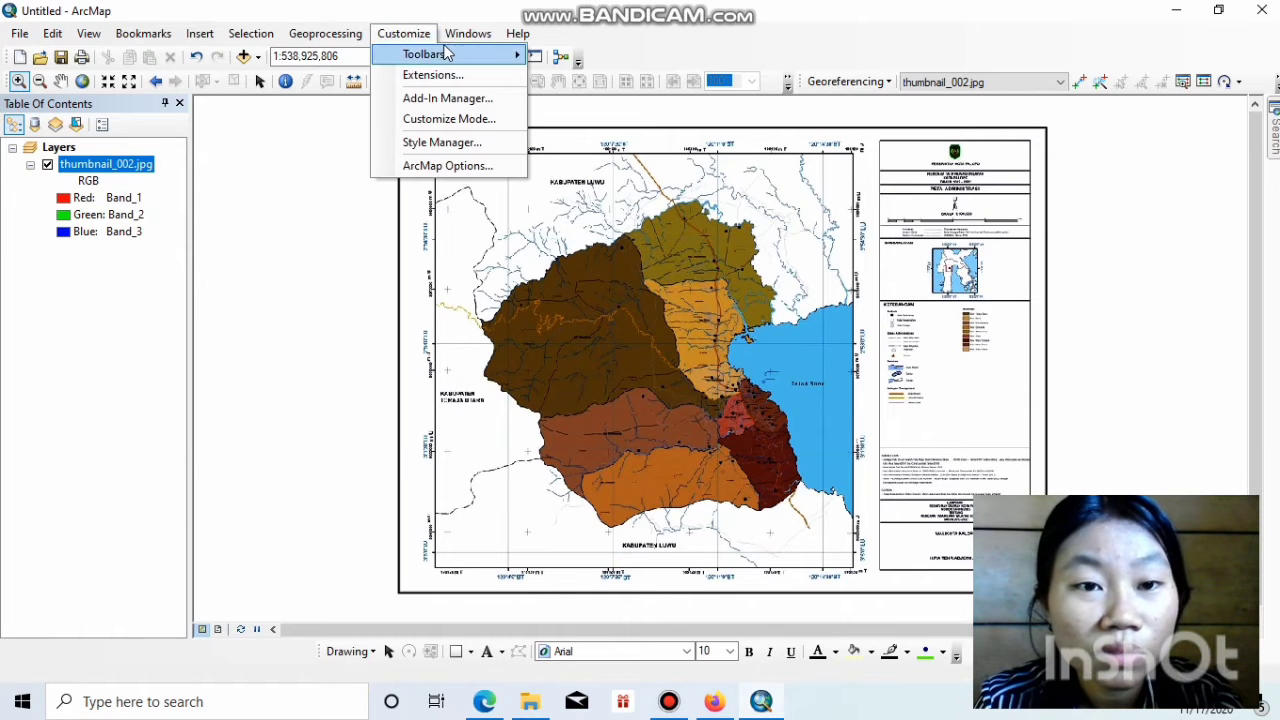
pyautogui.moveTo(451, 54)
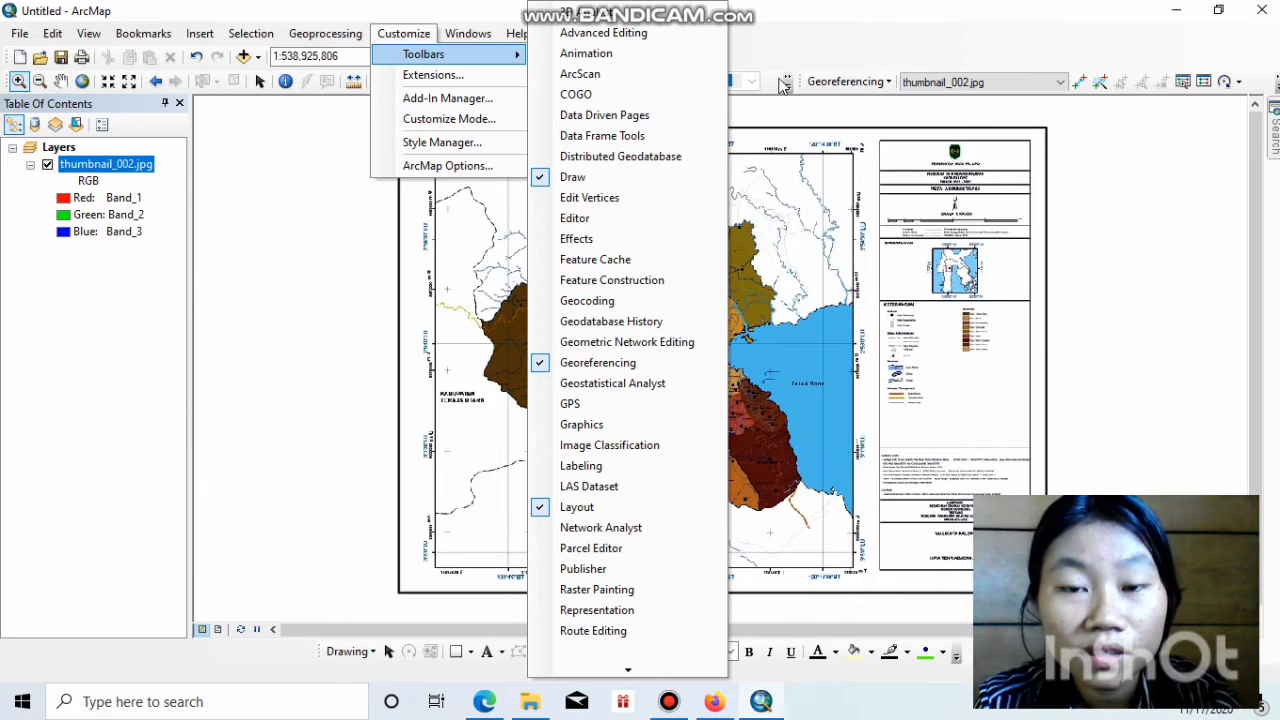
pyautogui.click(780, 37)
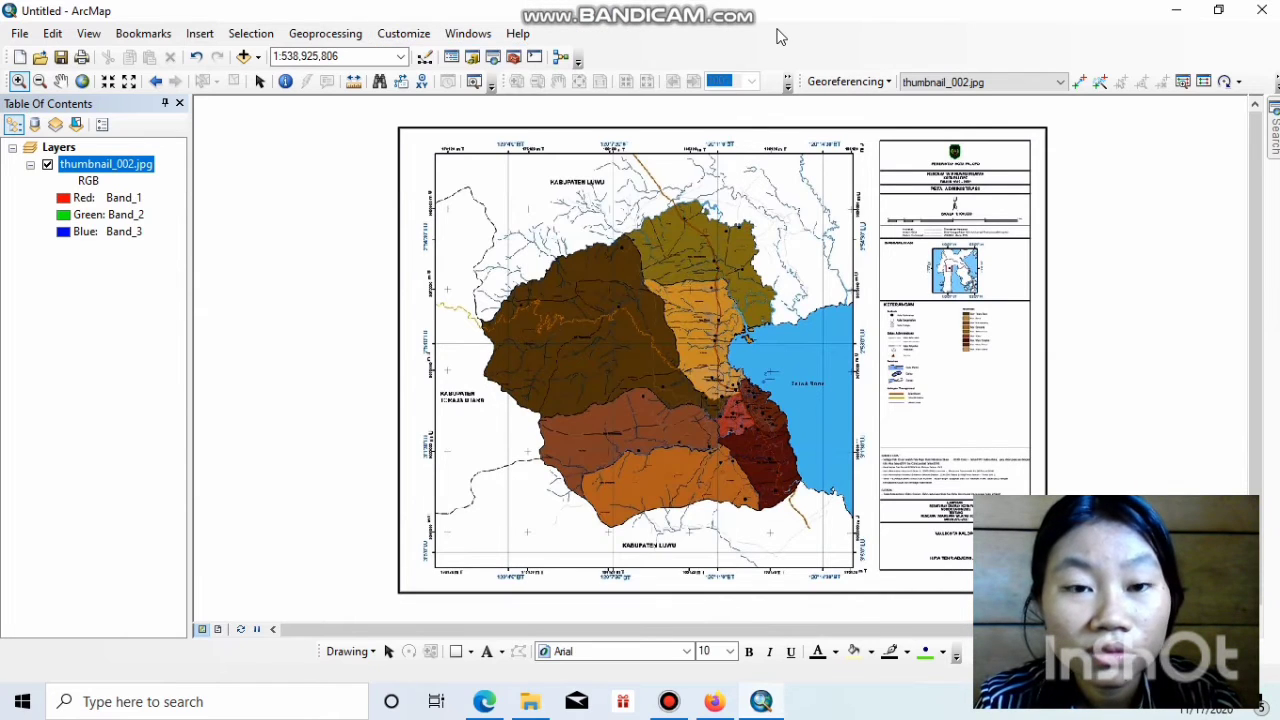
# Place the first control point on the grid intersection of 120°4'0" BT and 2°54'30" LU near the map's upper-left corner
pyautogui.click(18, 82)
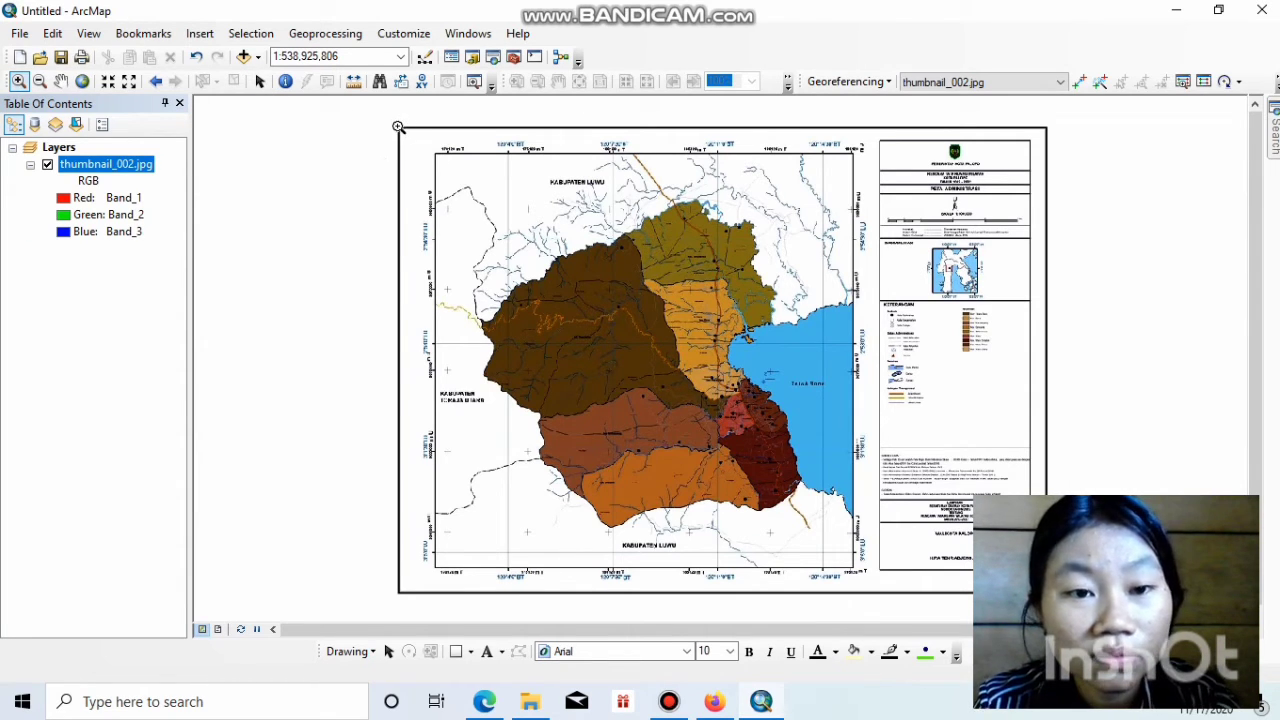
pyautogui.moveTo(398, 127); pyautogui.dragTo(530, 242)
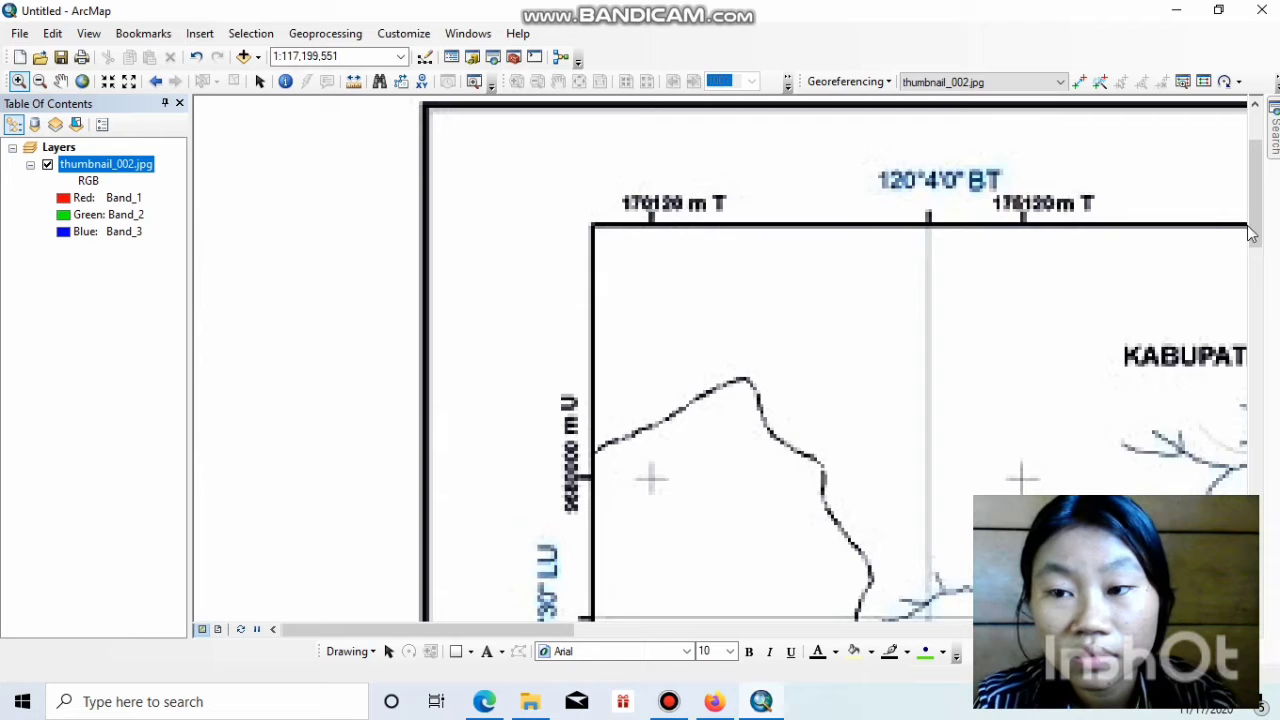
pyautogui.moveTo(1254, 231); pyautogui.dragTo(1254, 245)
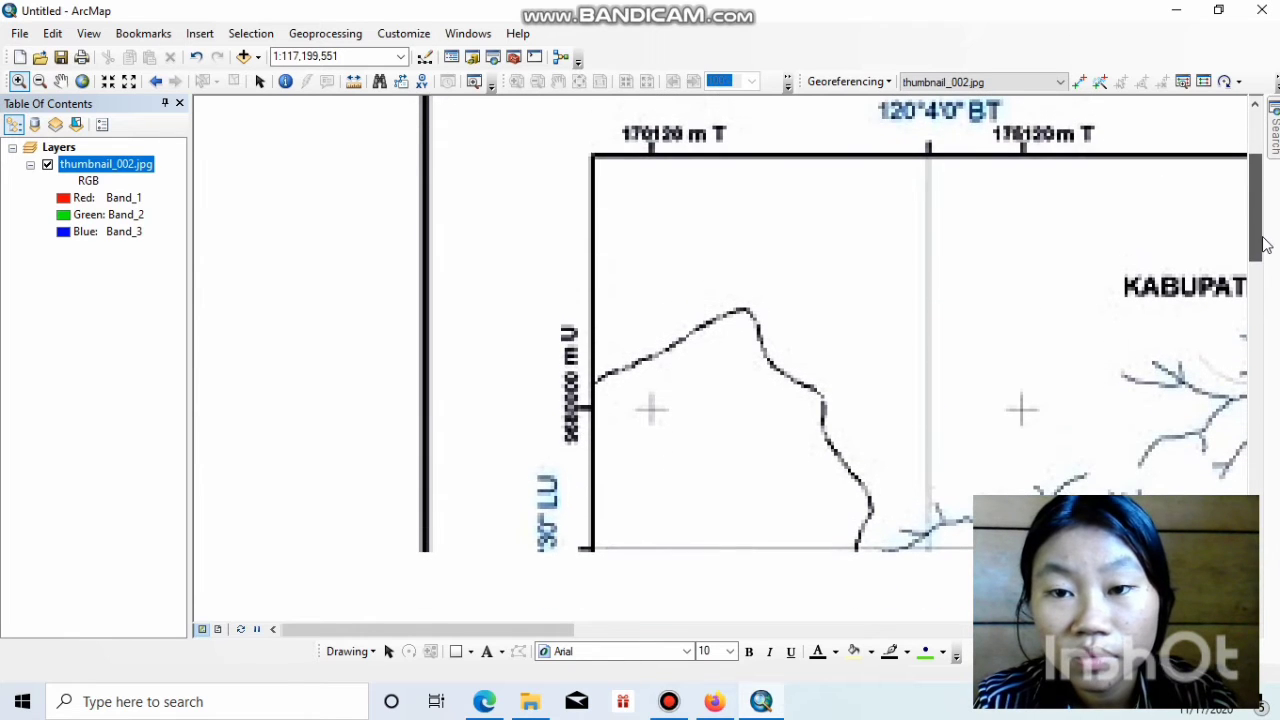
pyautogui.click(1077, 84)
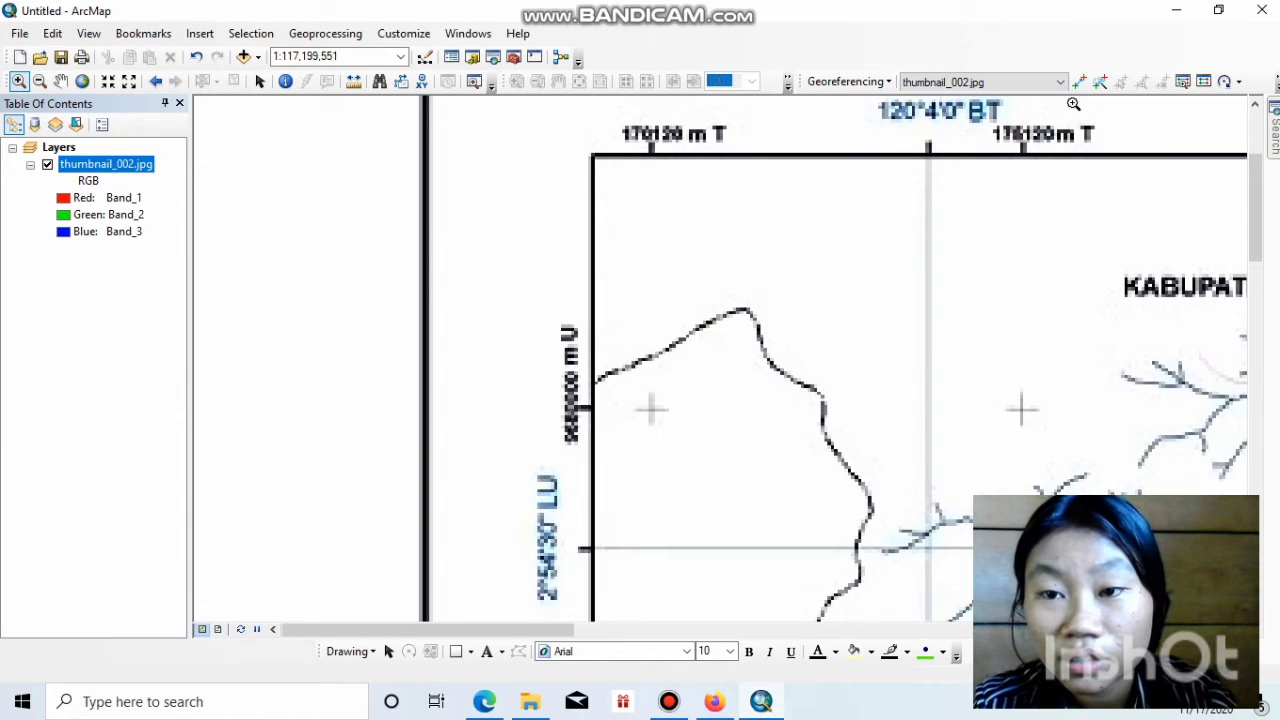
pyautogui.click(1080, 83)
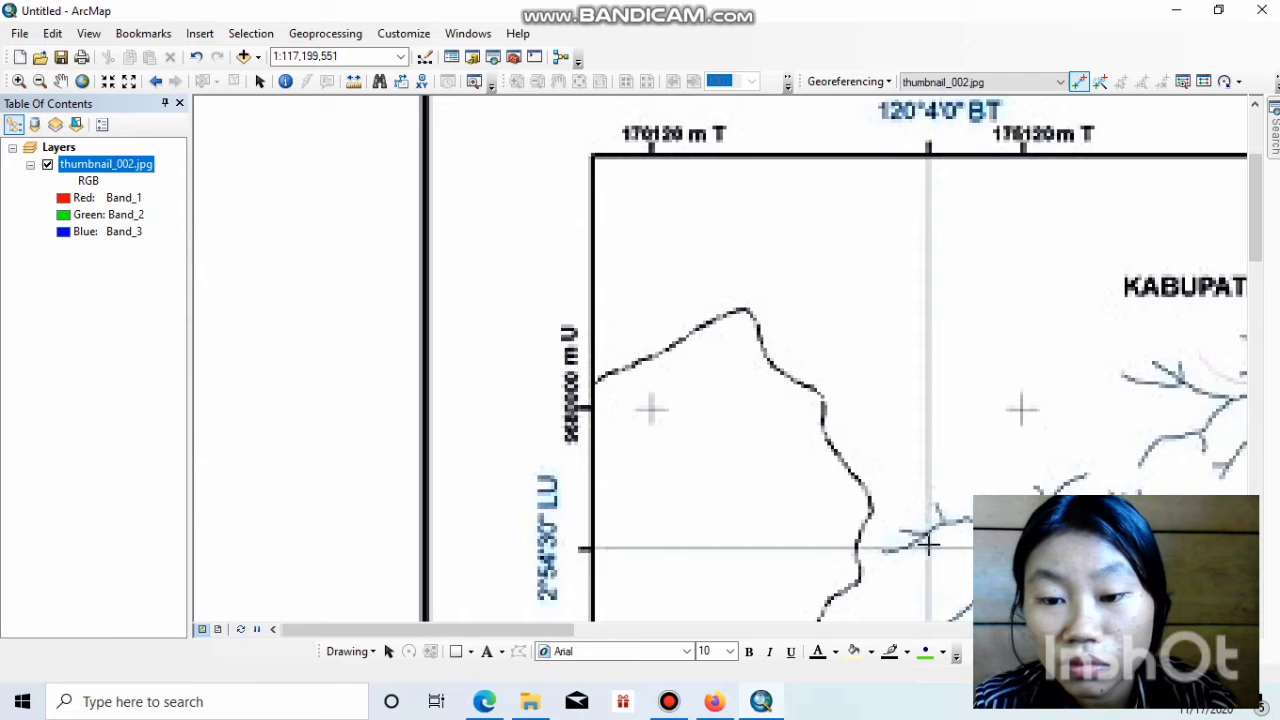
pyautogui.click(928, 543)
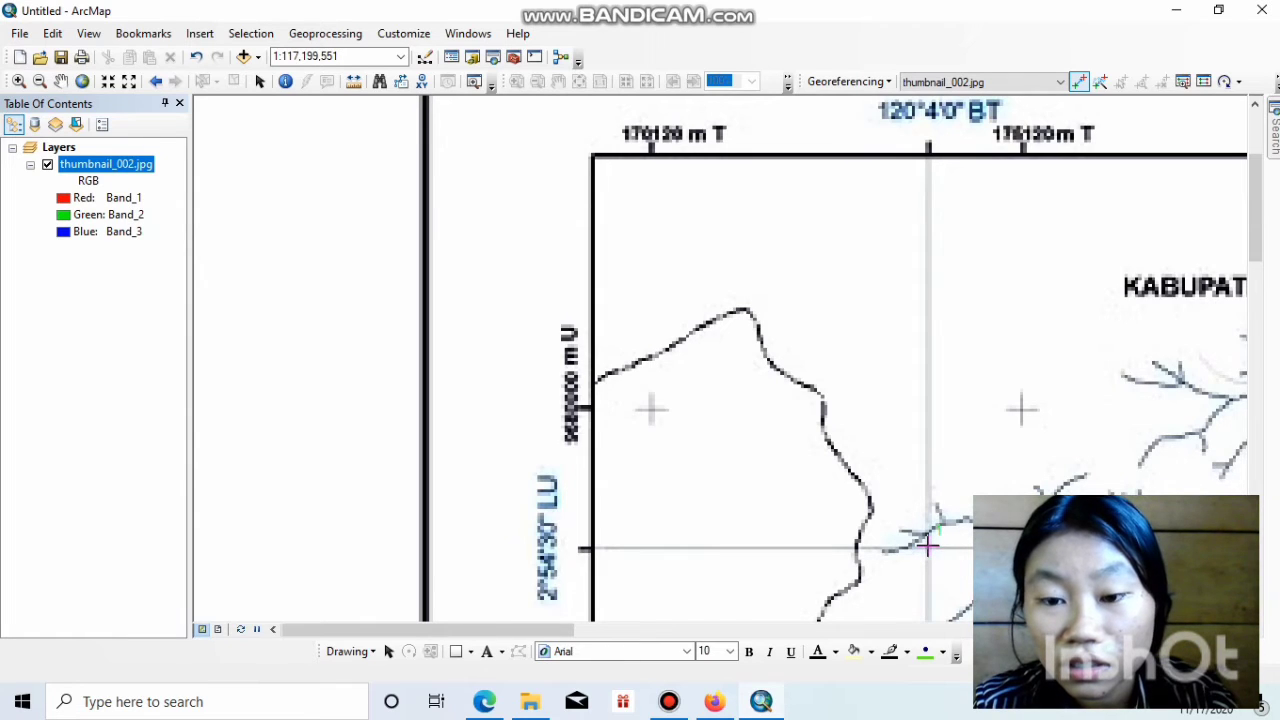
# Open the DMS coordinate entry for the first control point and set its longitude to 120° 4' 0"
pyautogui.rightClick(993, 388)
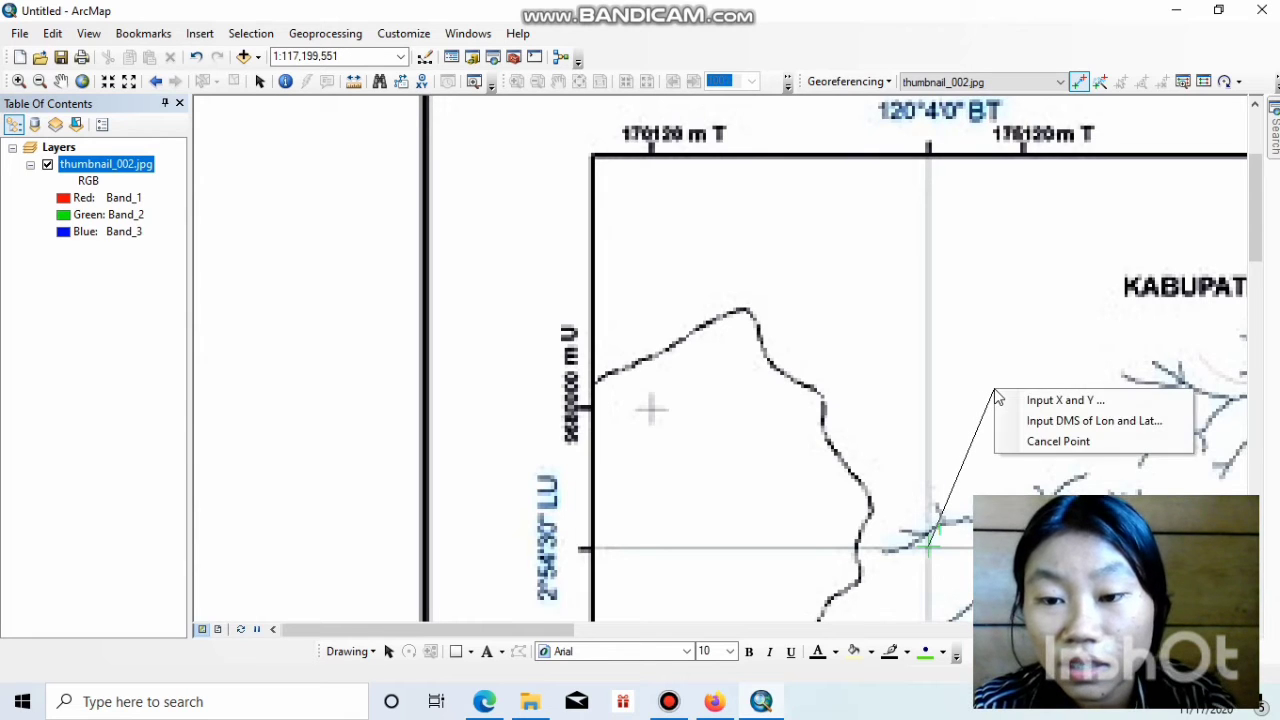
pyautogui.click(1027, 420)
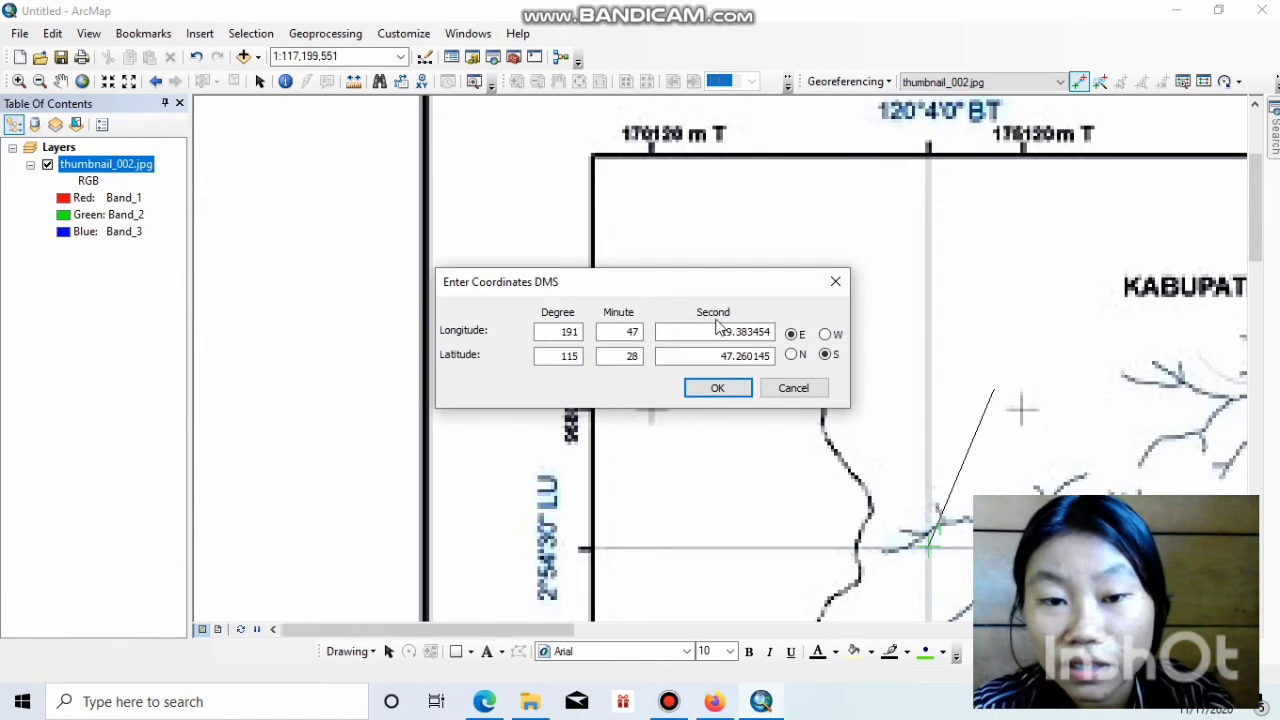
pyautogui.moveTo(550, 332); pyautogui.dragTo(586, 332)
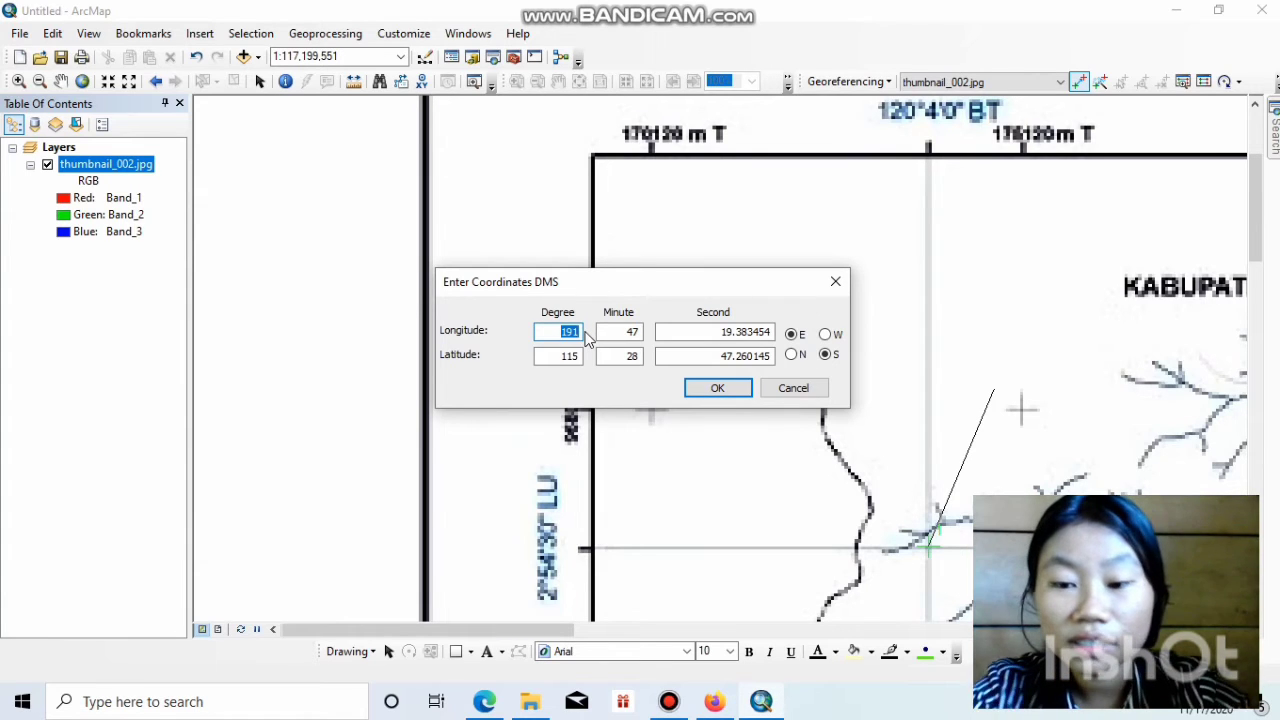
pyautogui.write('120')
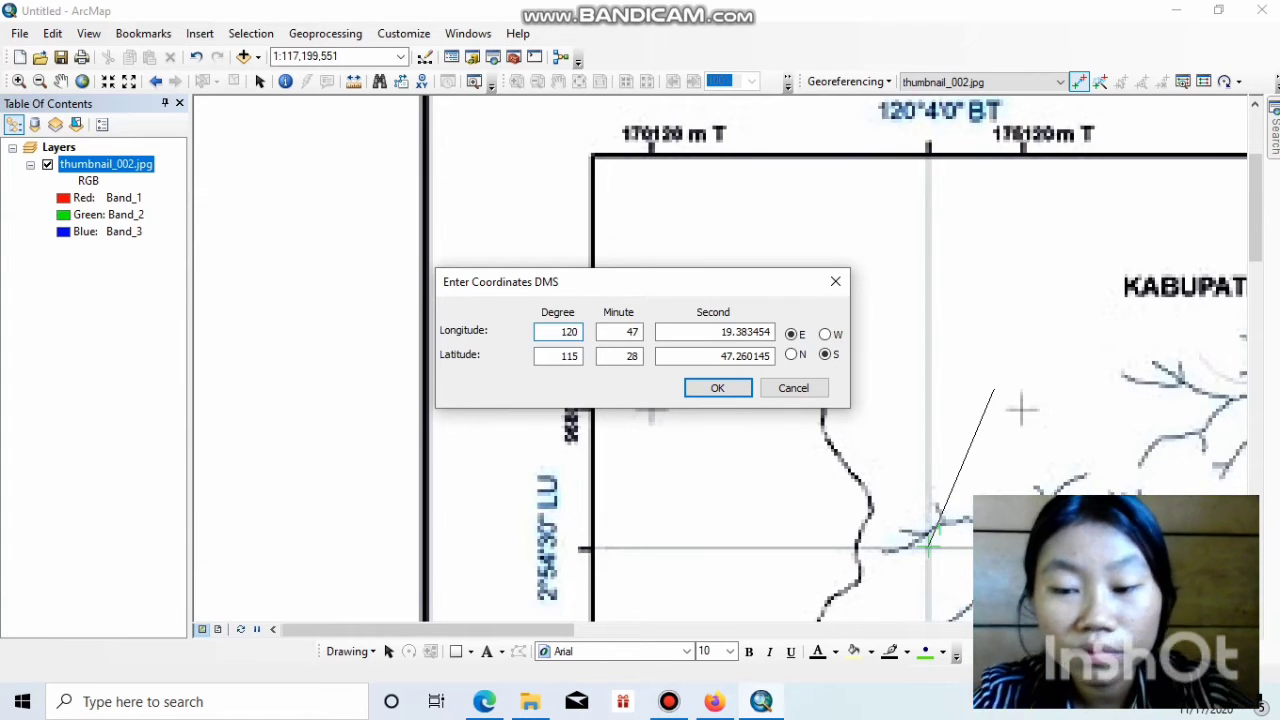
pyautogui.moveTo(616, 332); pyautogui.dragTo(772, 337)
pyautogui.write('4')
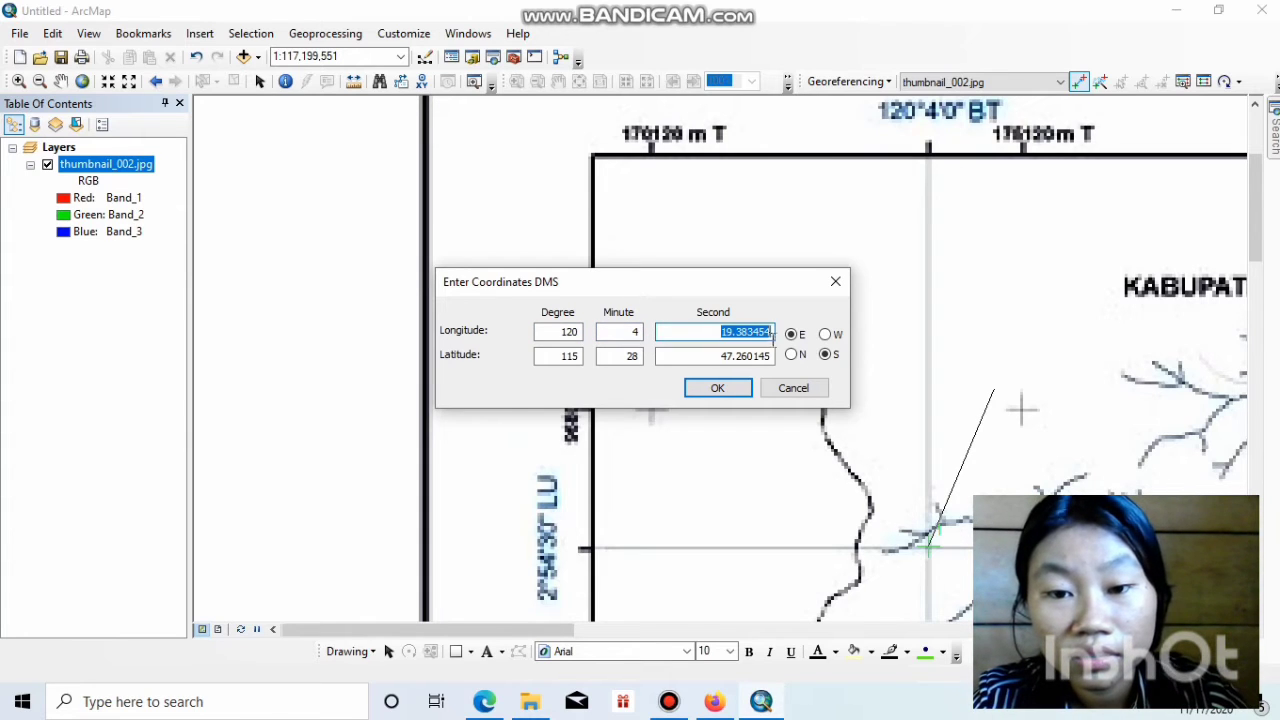
pyautogui.write('0')
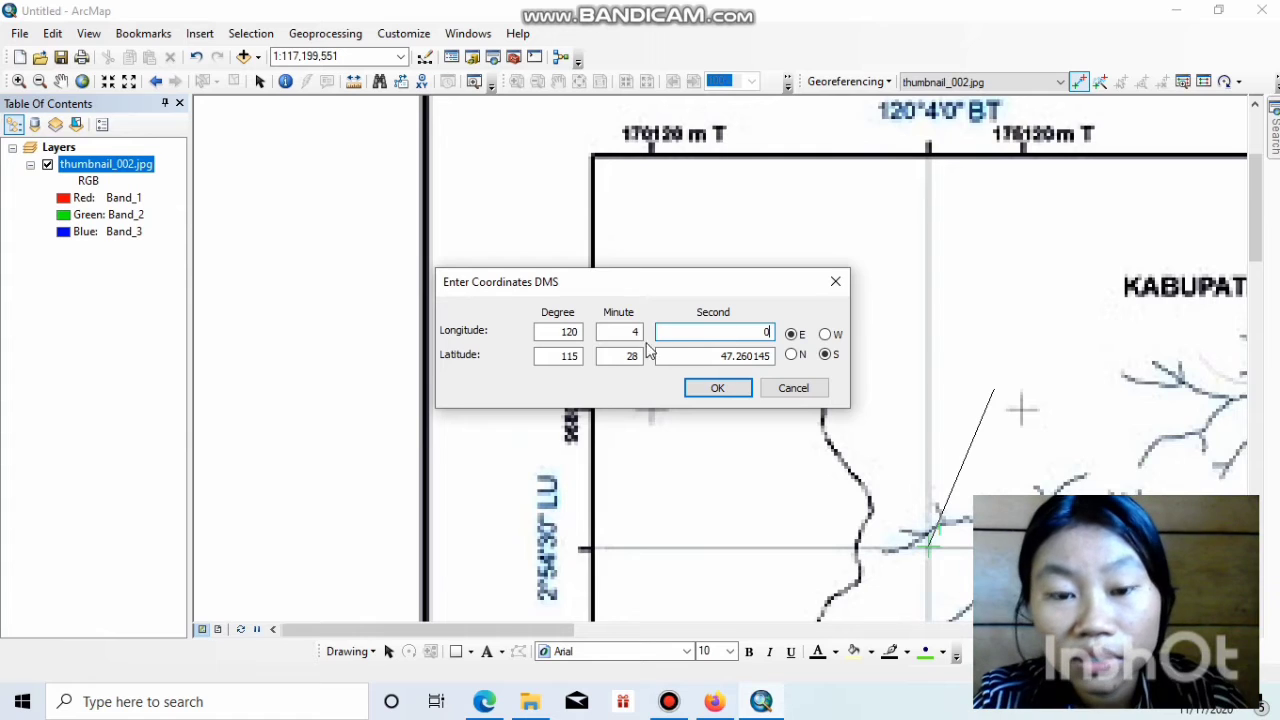
# Set the first control point's latitude to 2° 54' 30" S and accept the coordinates
pyautogui.moveTo(558, 356); pyautogui.dragTo(574, 358)
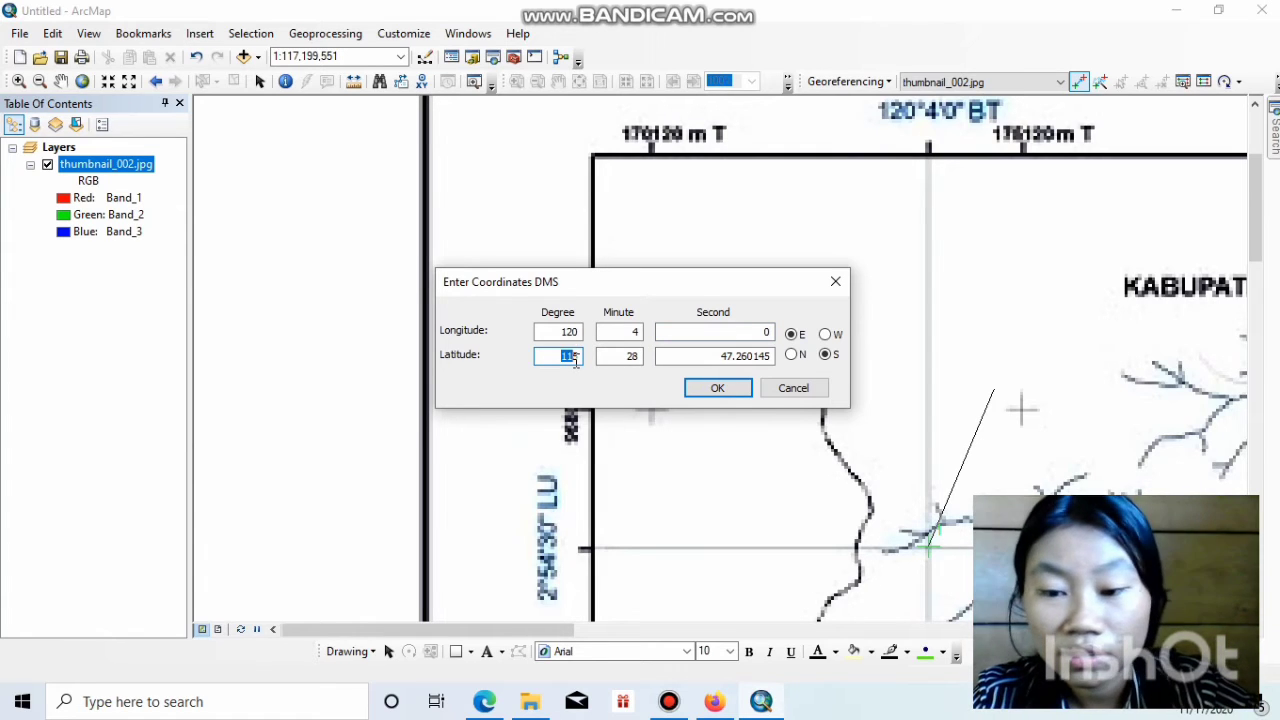
pyautogui.write('25')
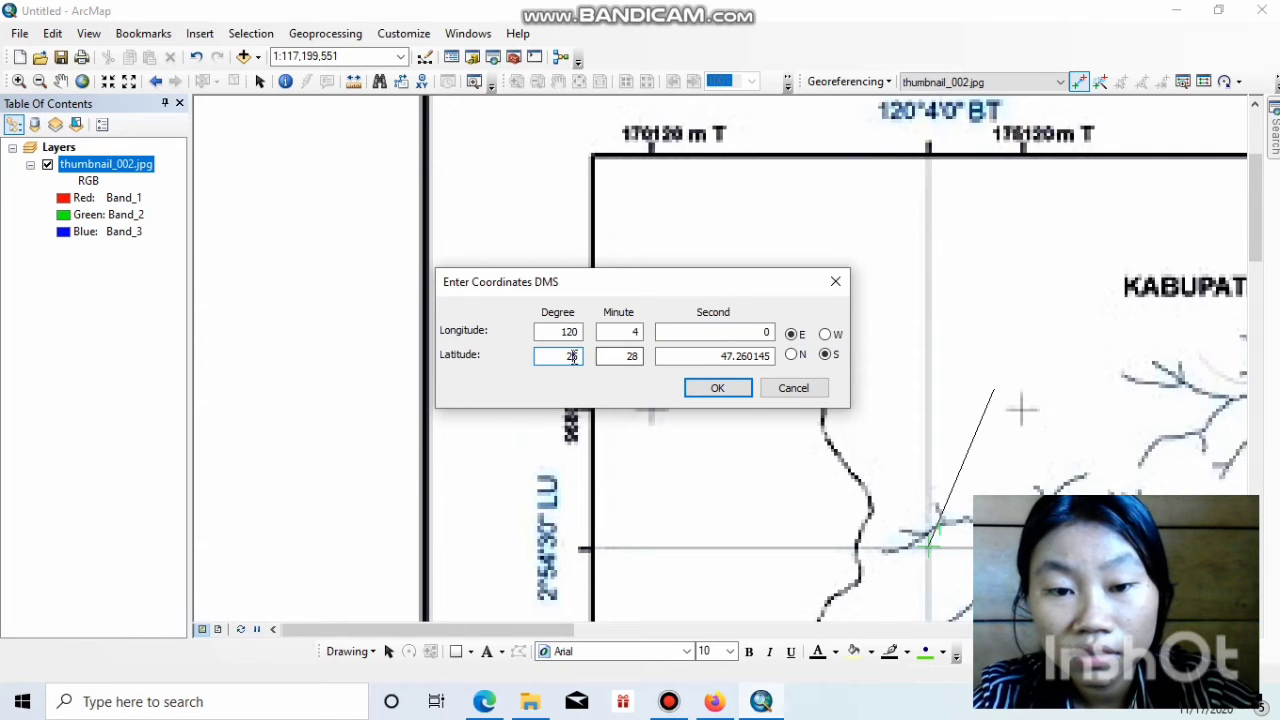
pyautogui.write('2')
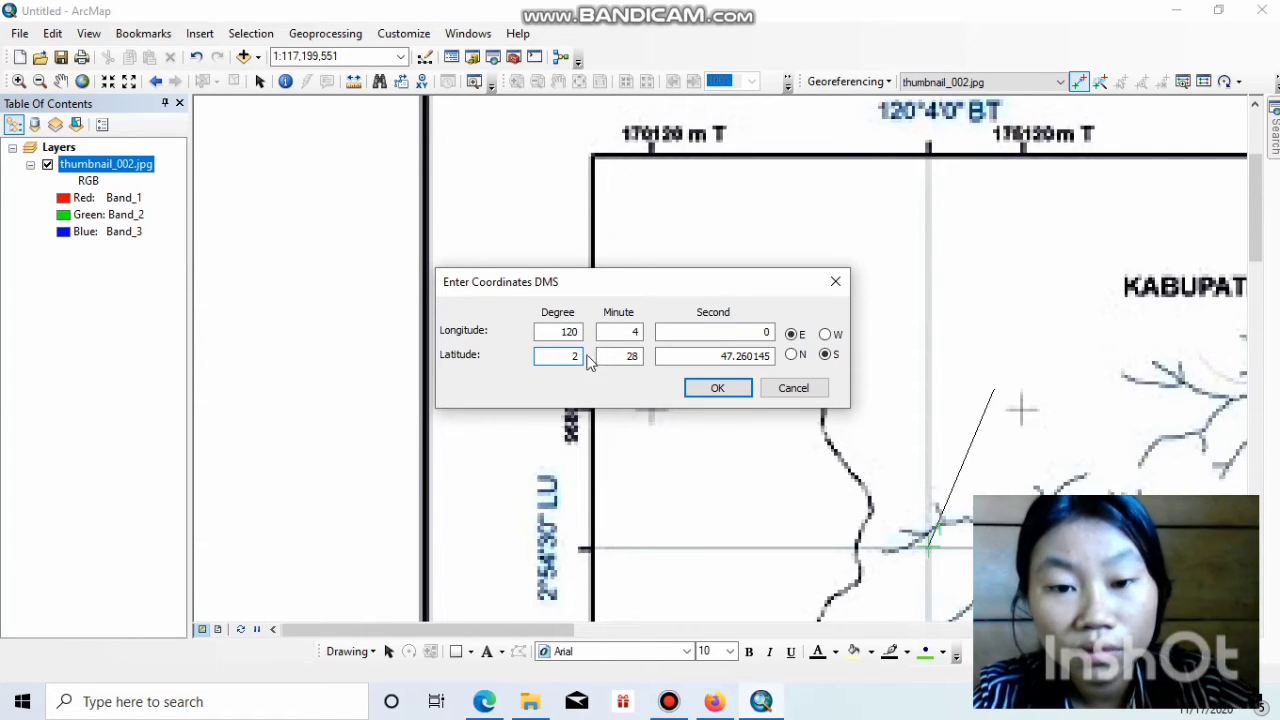
pyautogui.press('Tab')
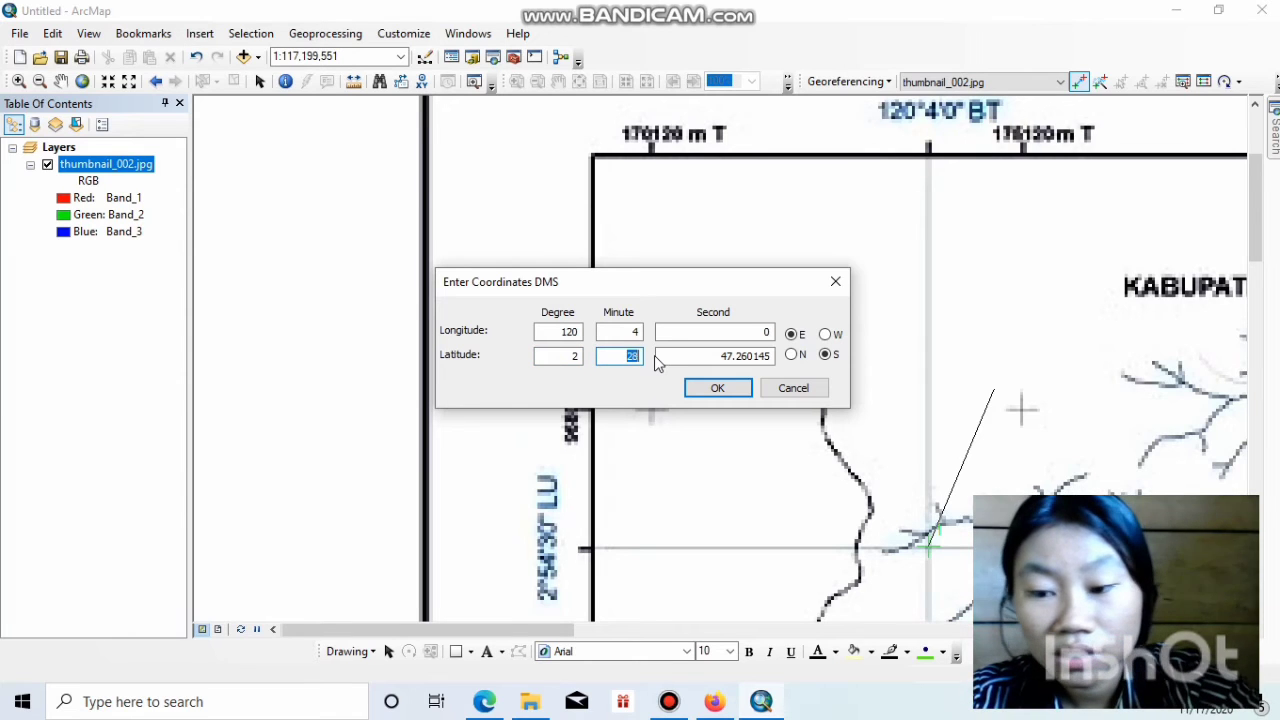
pyautogui.write('54')
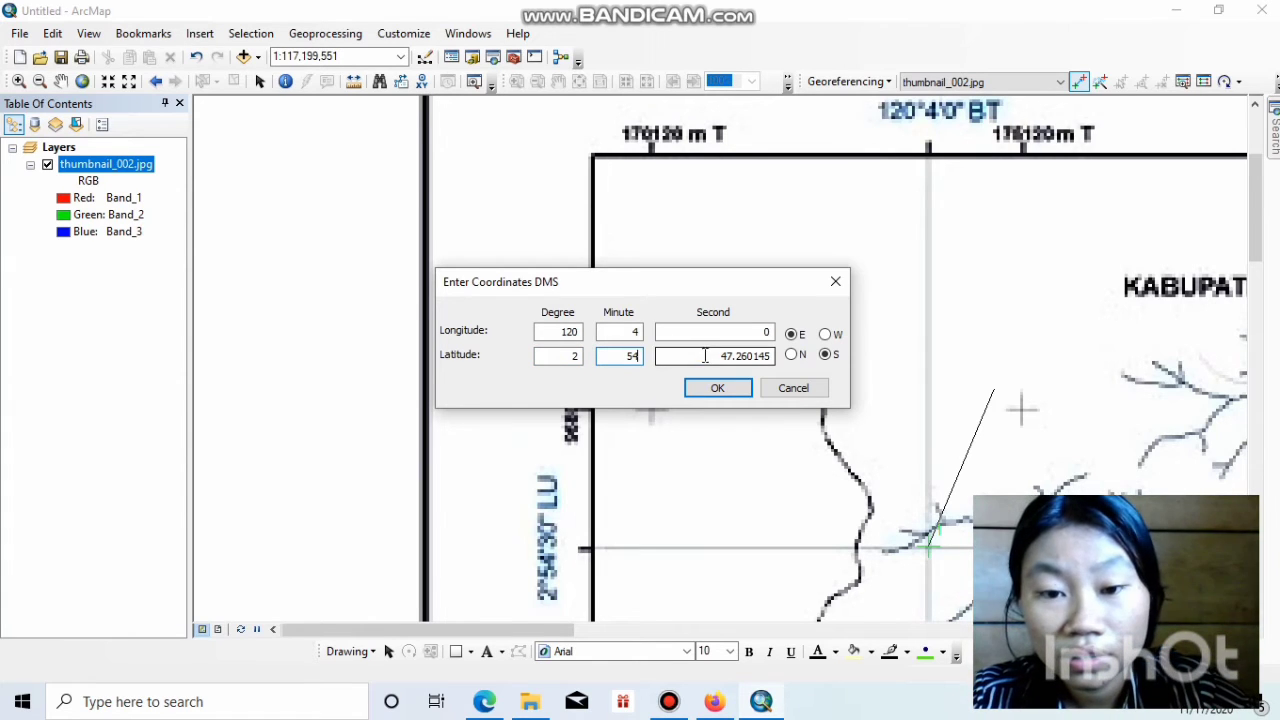
pyautogui.moveTo(659, 357); pyautogui.dragTo(773, 356)
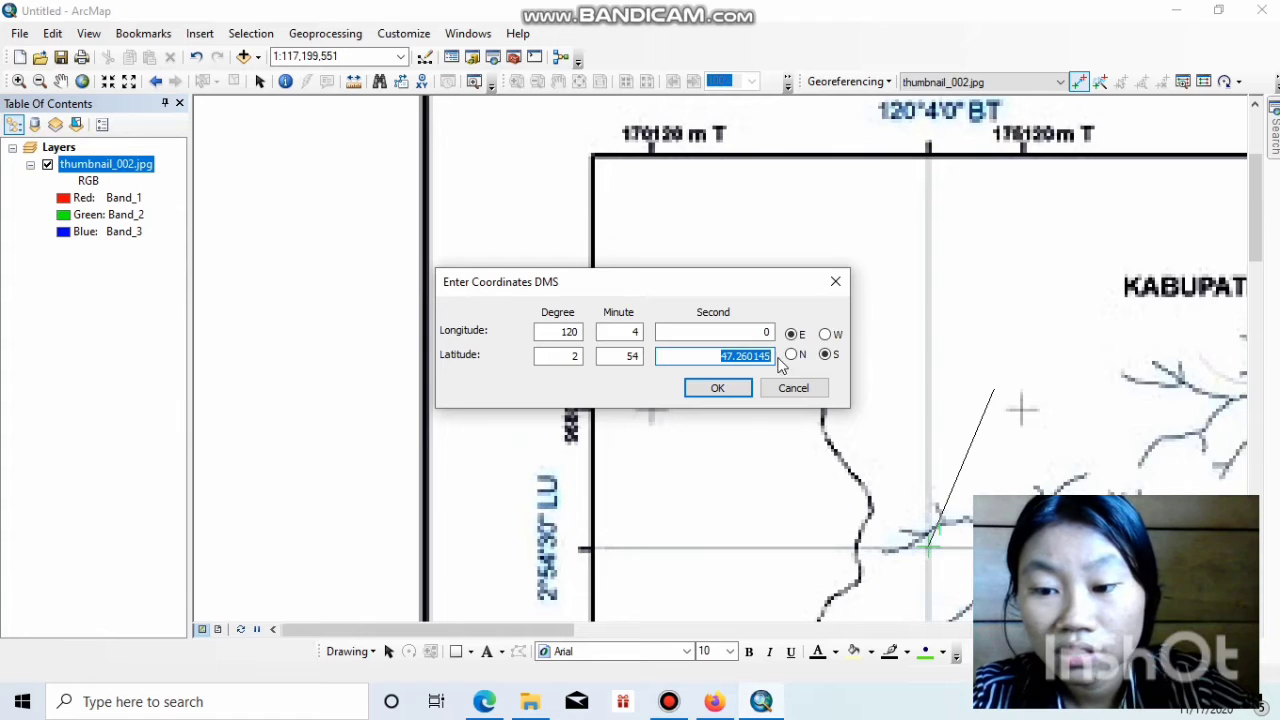
pyautogui.write('30')
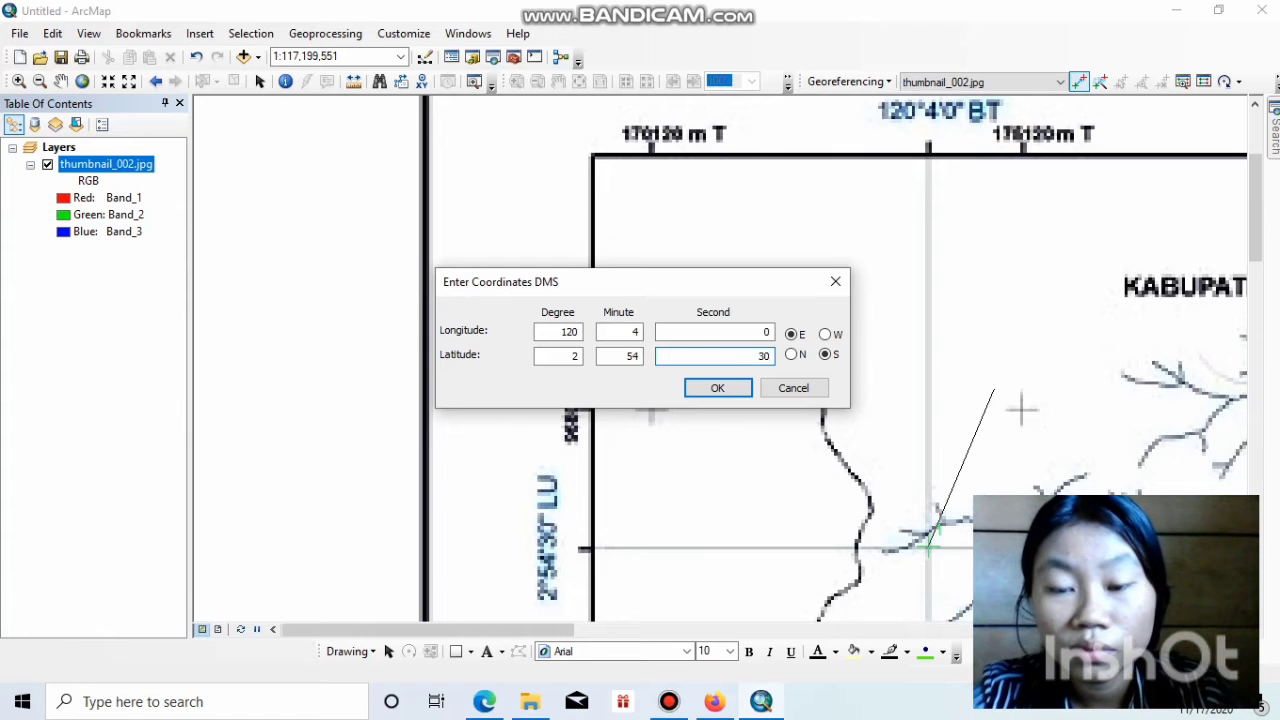
pyautogui.click(731, 393)
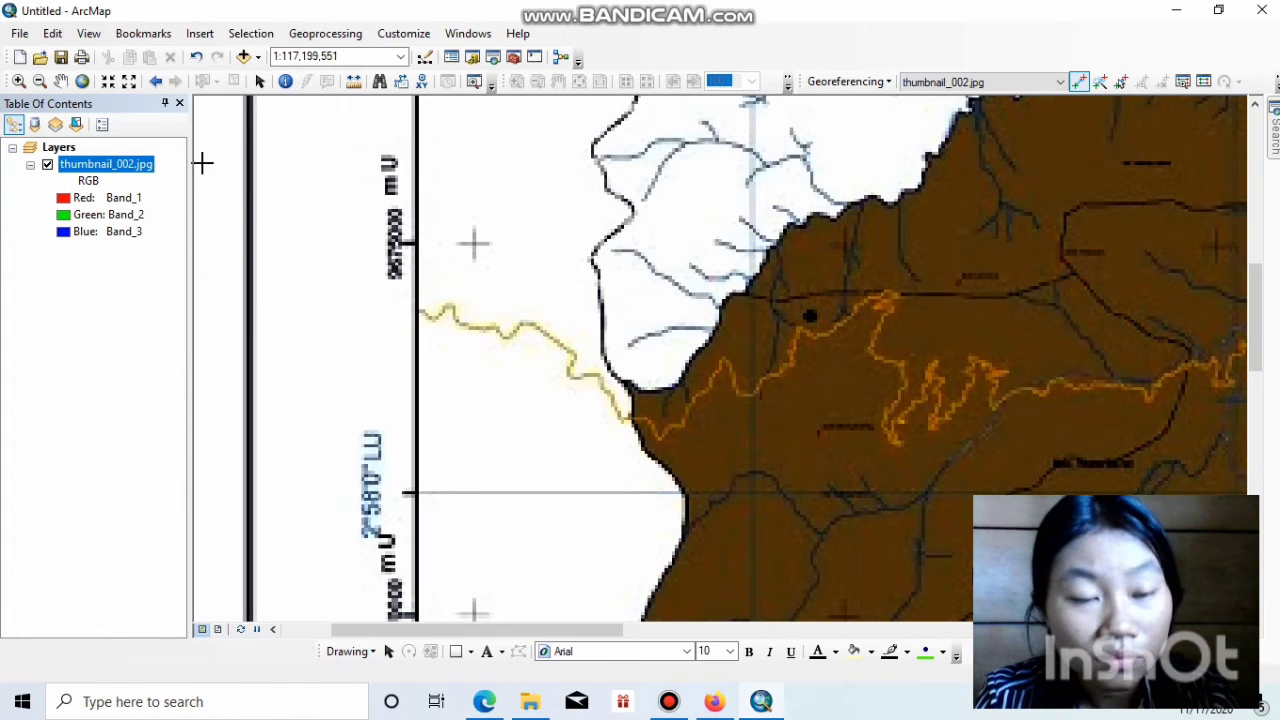
# Place a second control point on the grid intersection of 120°14'30" BT and 2°54'30" LU near the map's upper-right corner
pyautogui.click(82, 82)
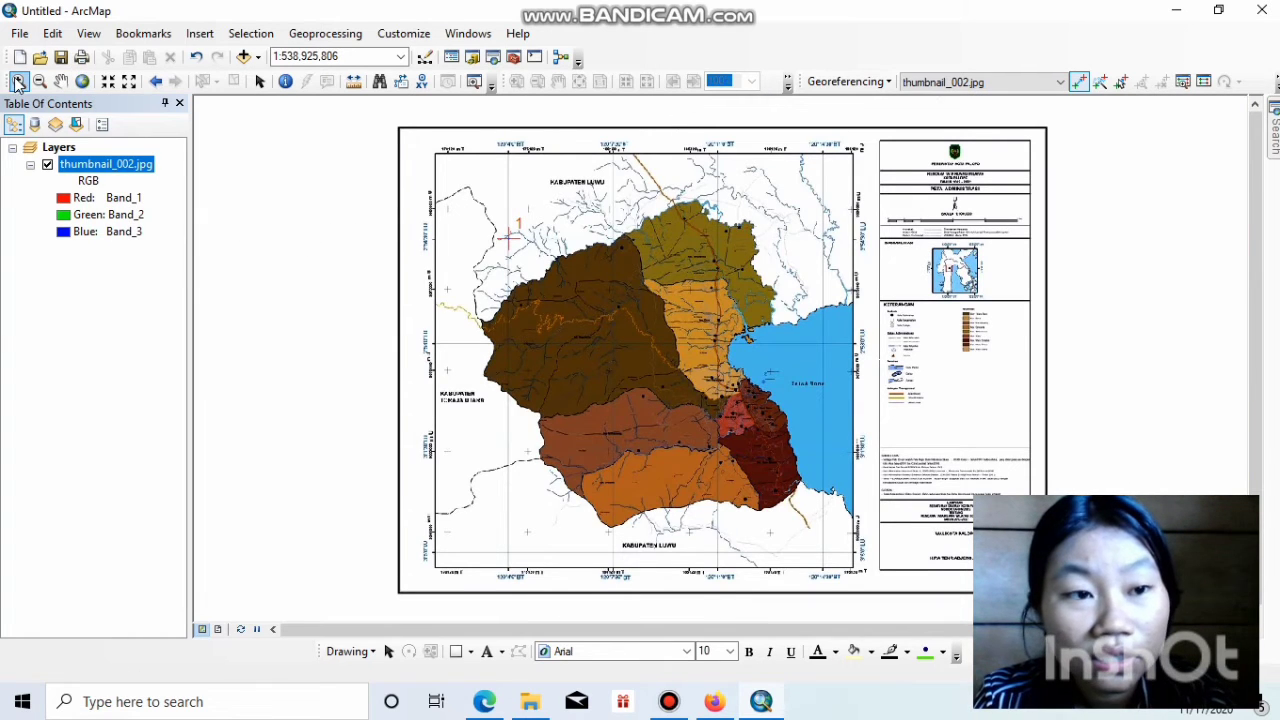
pyautogui.click(17, 82)
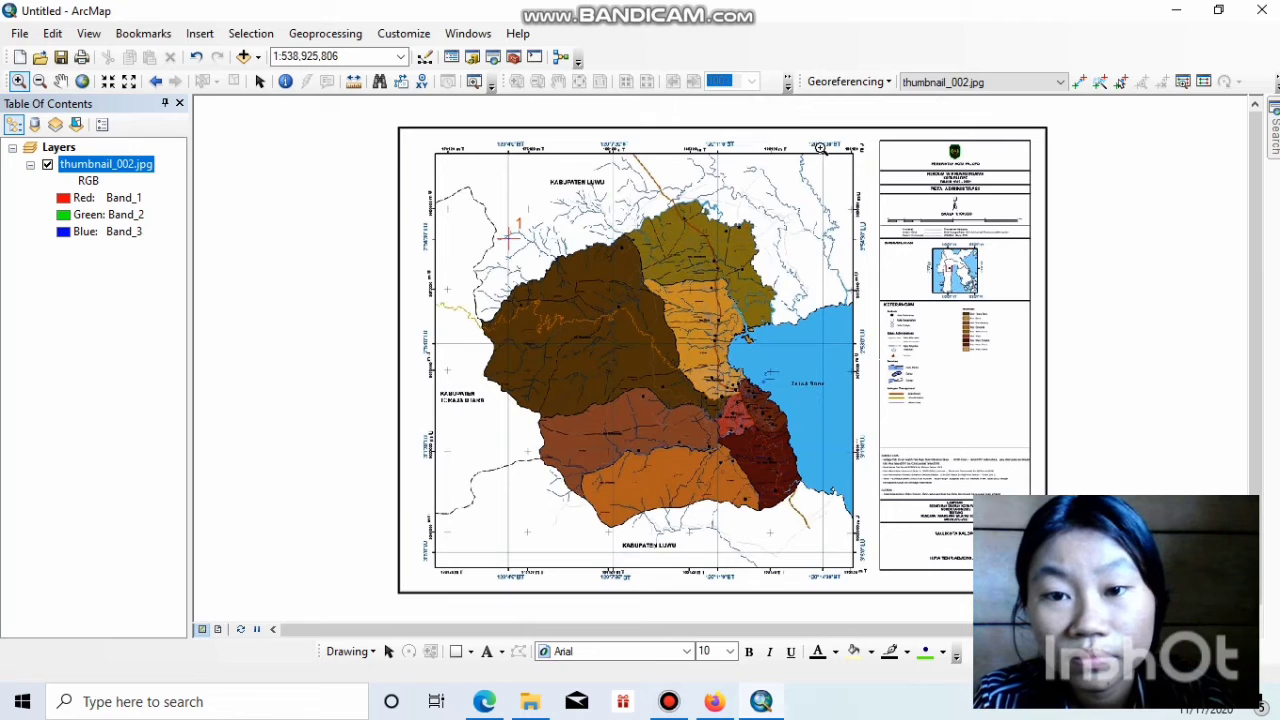
pyautogui.moveTo(812, 131); pyautogui.dragTo(873, 242)
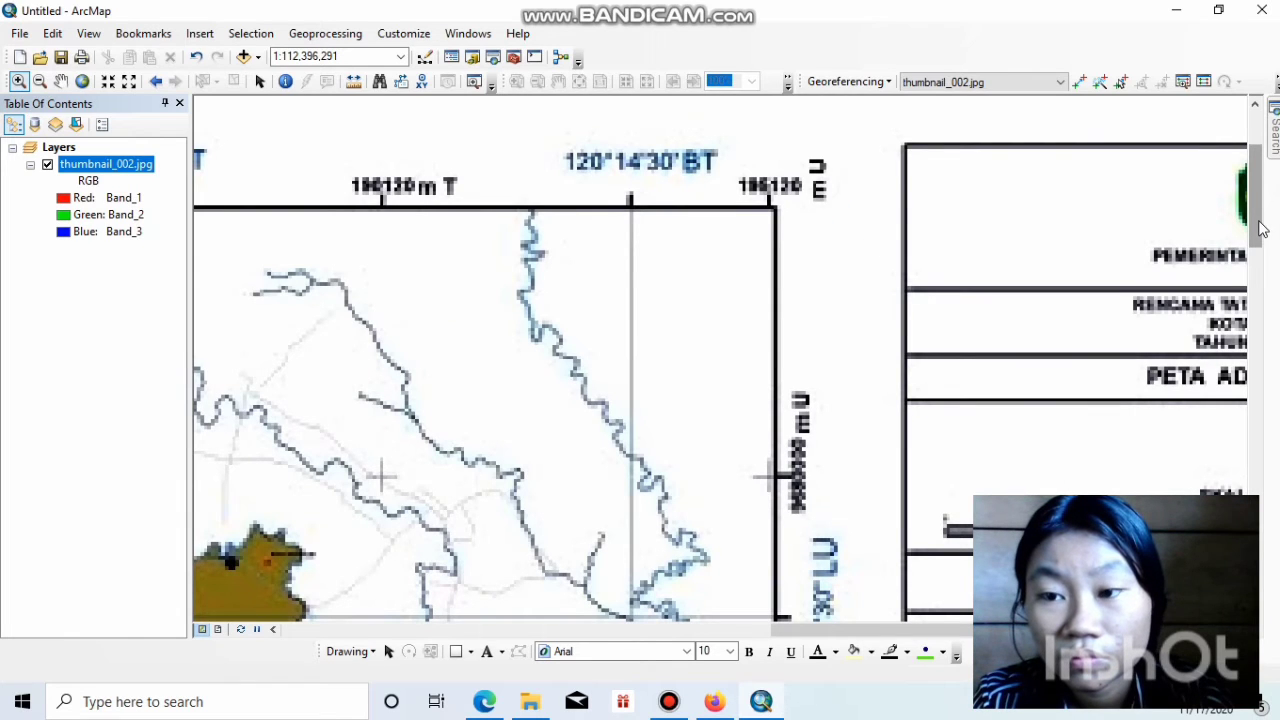
pyautogui.moveTo(1260, 228)
pyautogui.mouseDown()
pyautogui.moveTo(1266, 251)
pyautogui.moveTo(1270, 193)
pyautogui.moveTo(1277, 247)
pyautogui.mouseUp()
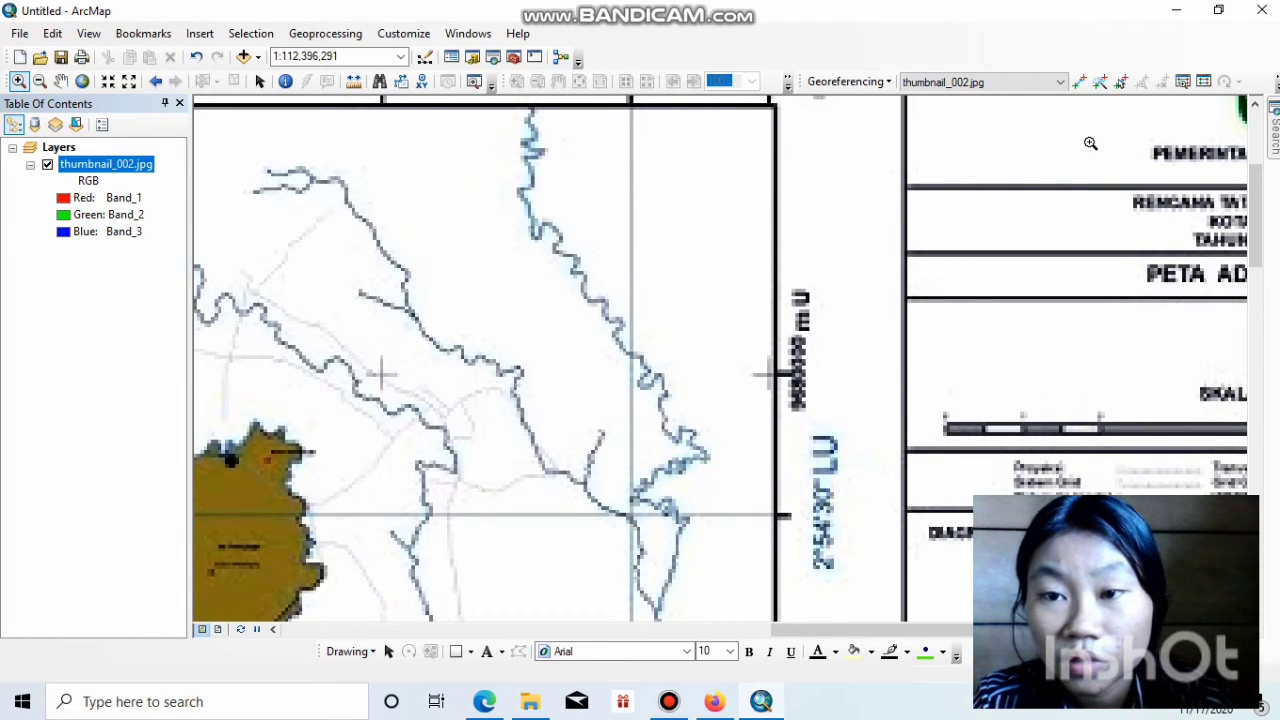
pyautogui.click(1079, 84)
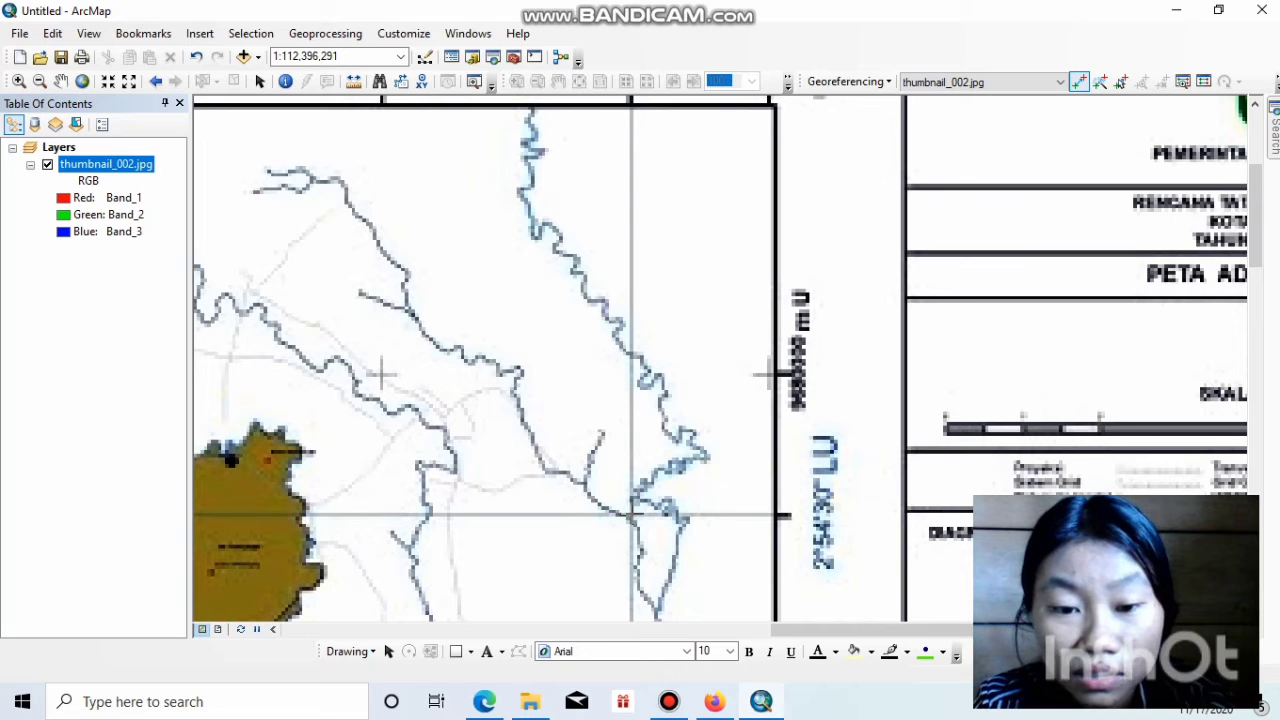
pyautogui.click(631, 511)
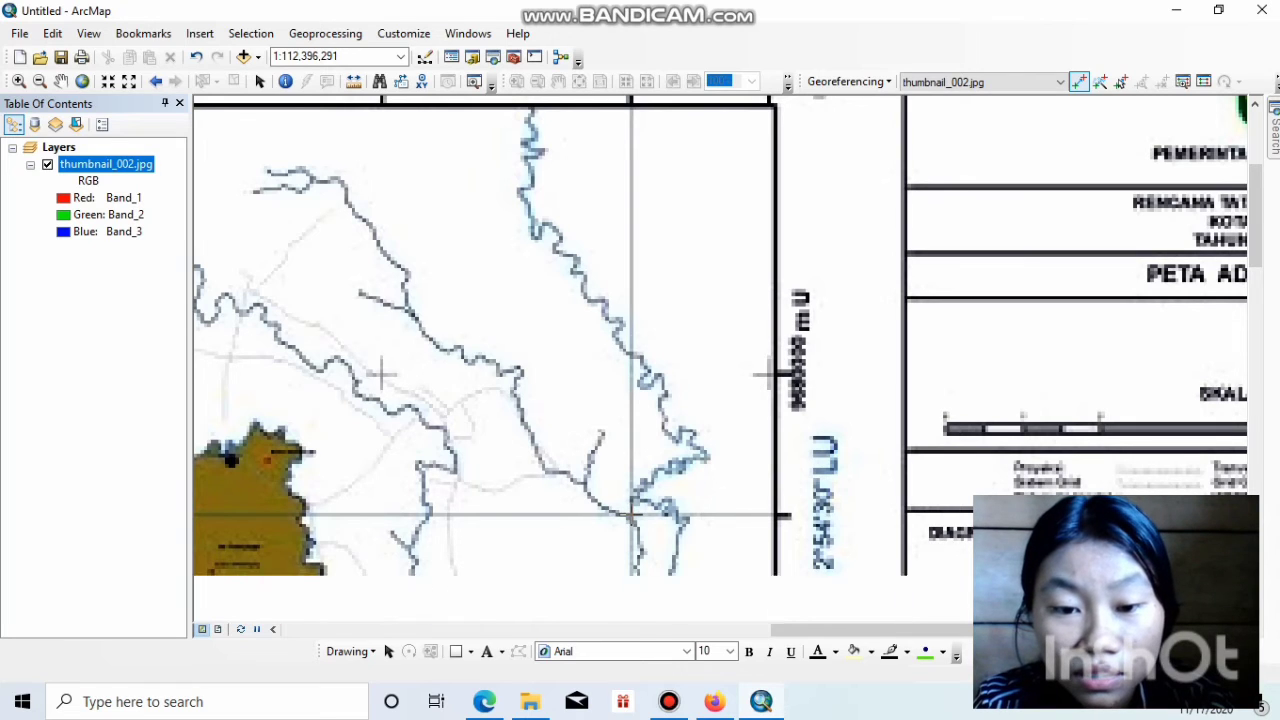
# Open the DMS coordinate entry for the second control point and set its longitude to 120° 14' 30"
pyautogui.rightClick(690, 371)
pyautogui.click(736, 400)
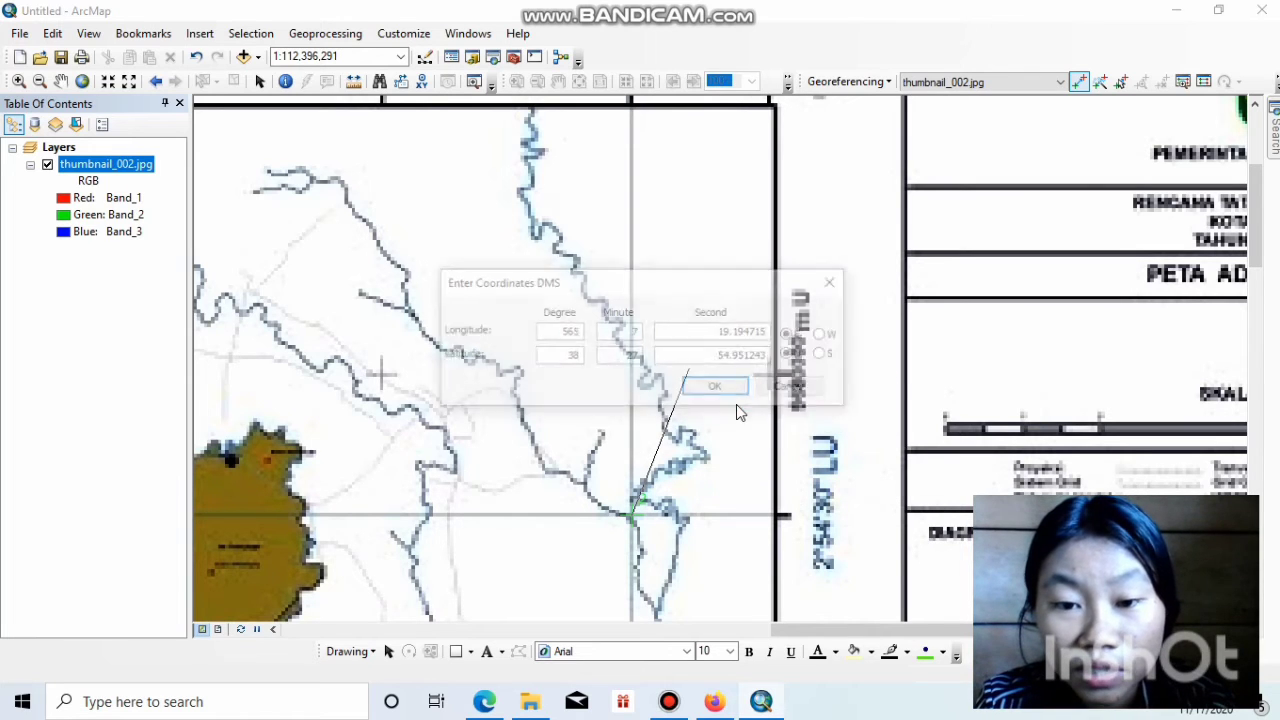
pyautogui.click(552, 330)
pyautogui.moveTo(552, 330); pyautogui.dragTo(580, 331)
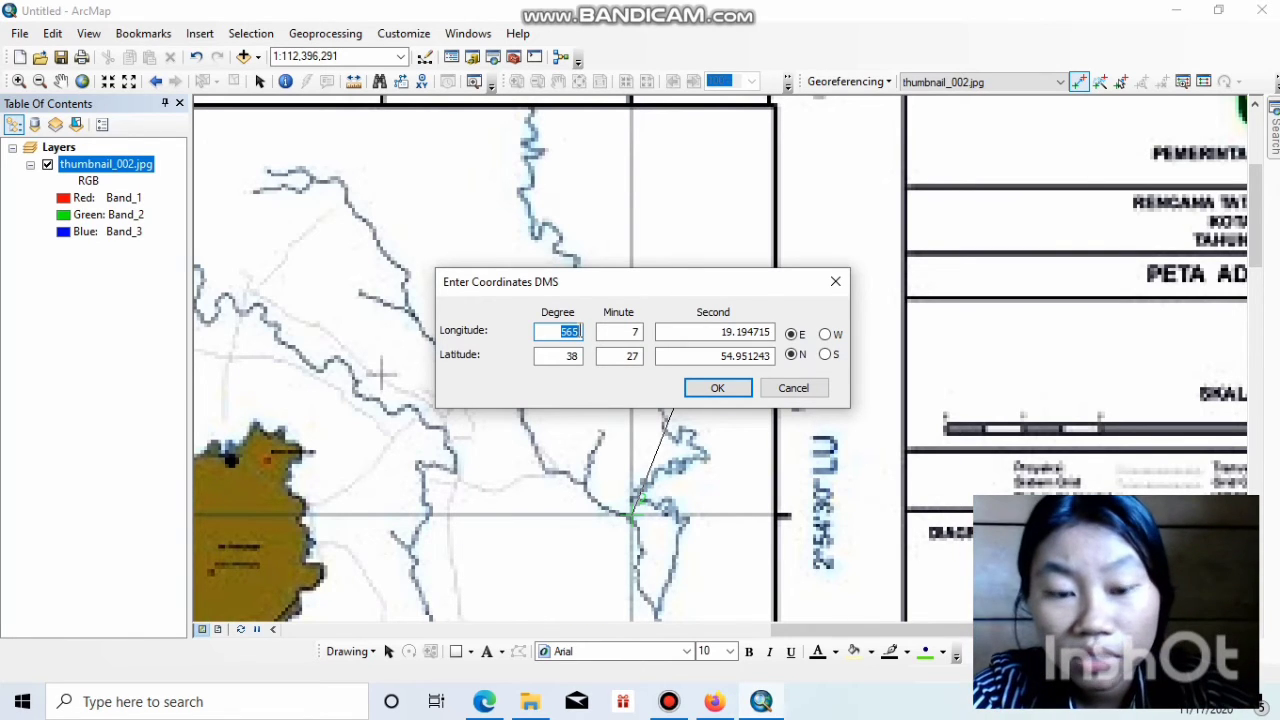
pyautogui.write('120')
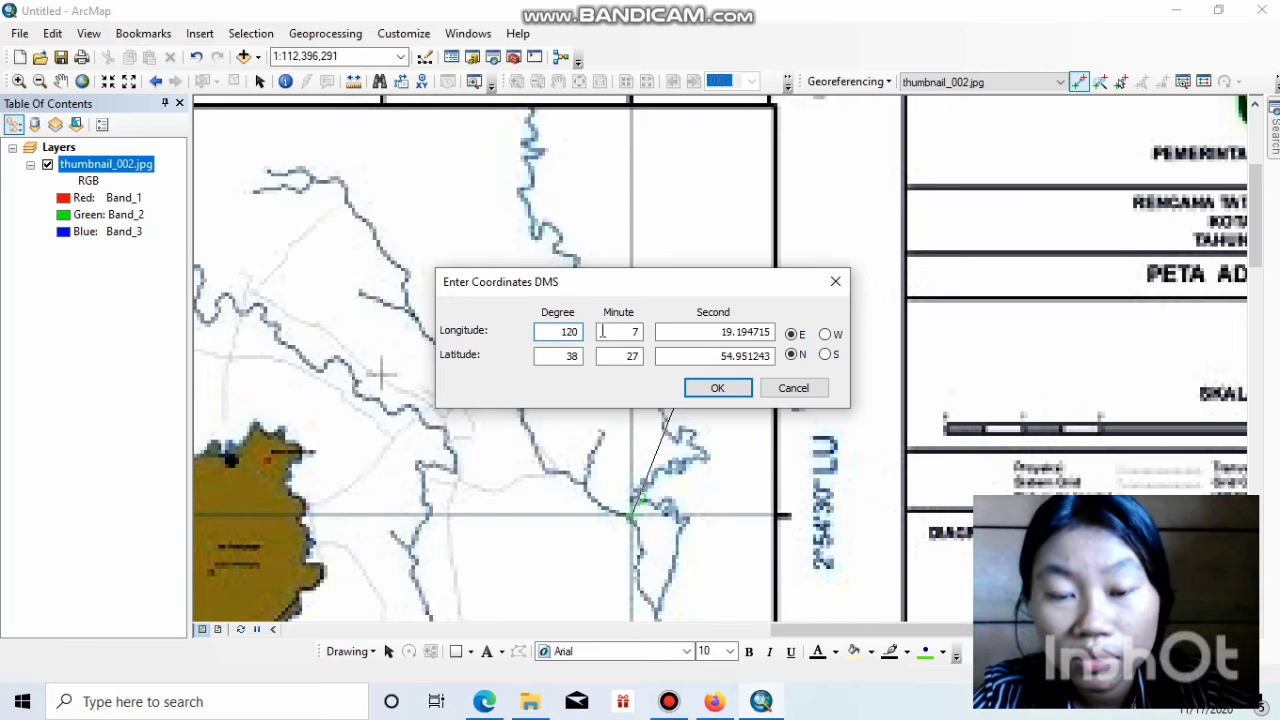
pyautogui.click(632, 337)
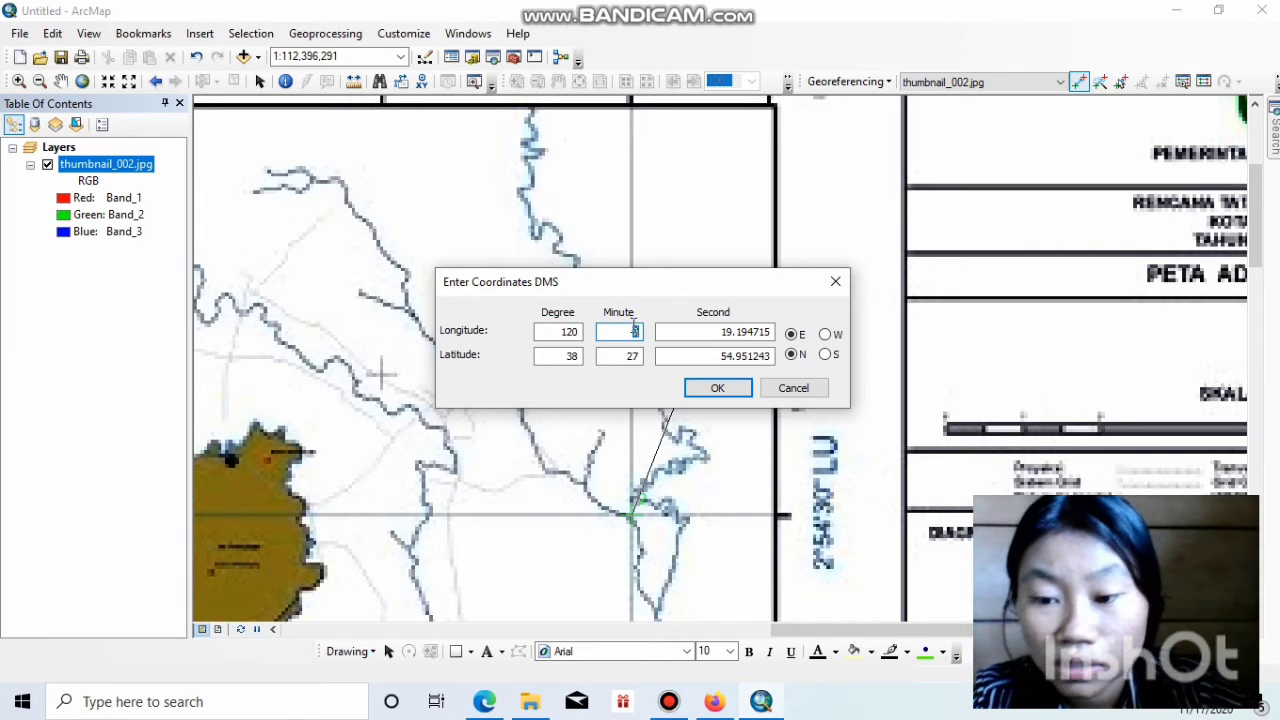
pyautogui.write('14')
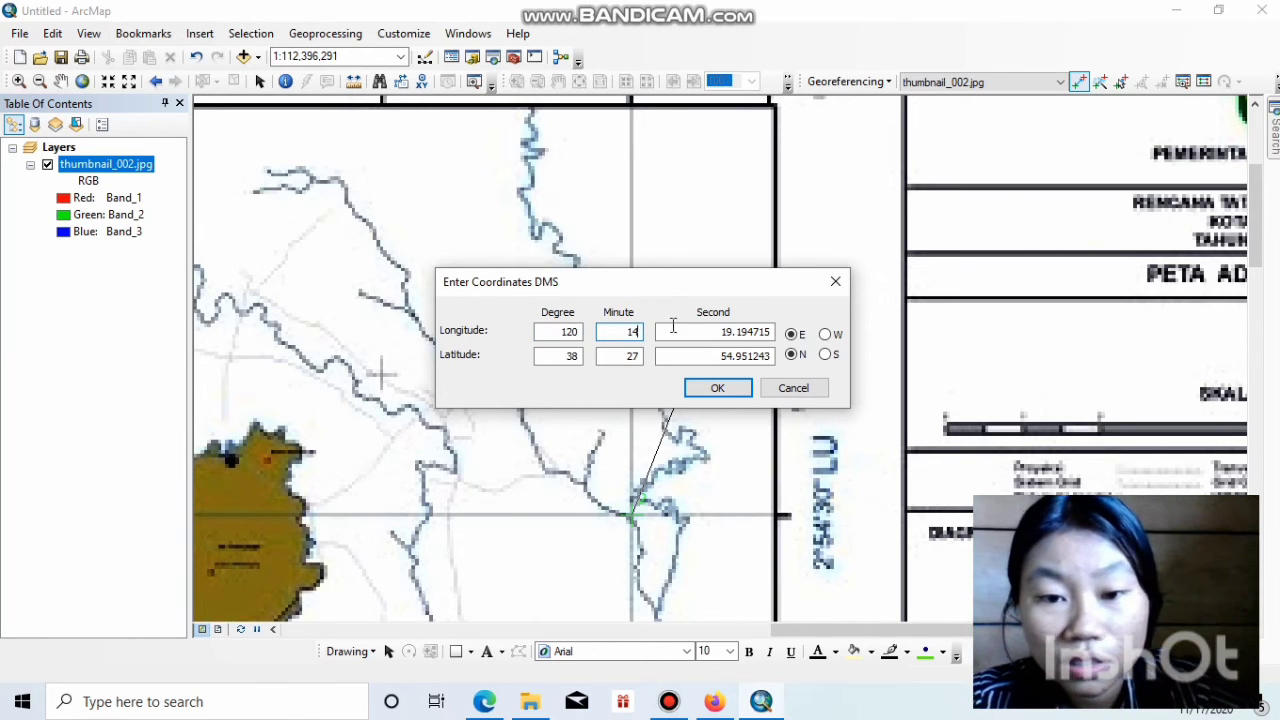
pyautogui.doubleClick(690, 330)
pyautogui.write('3')
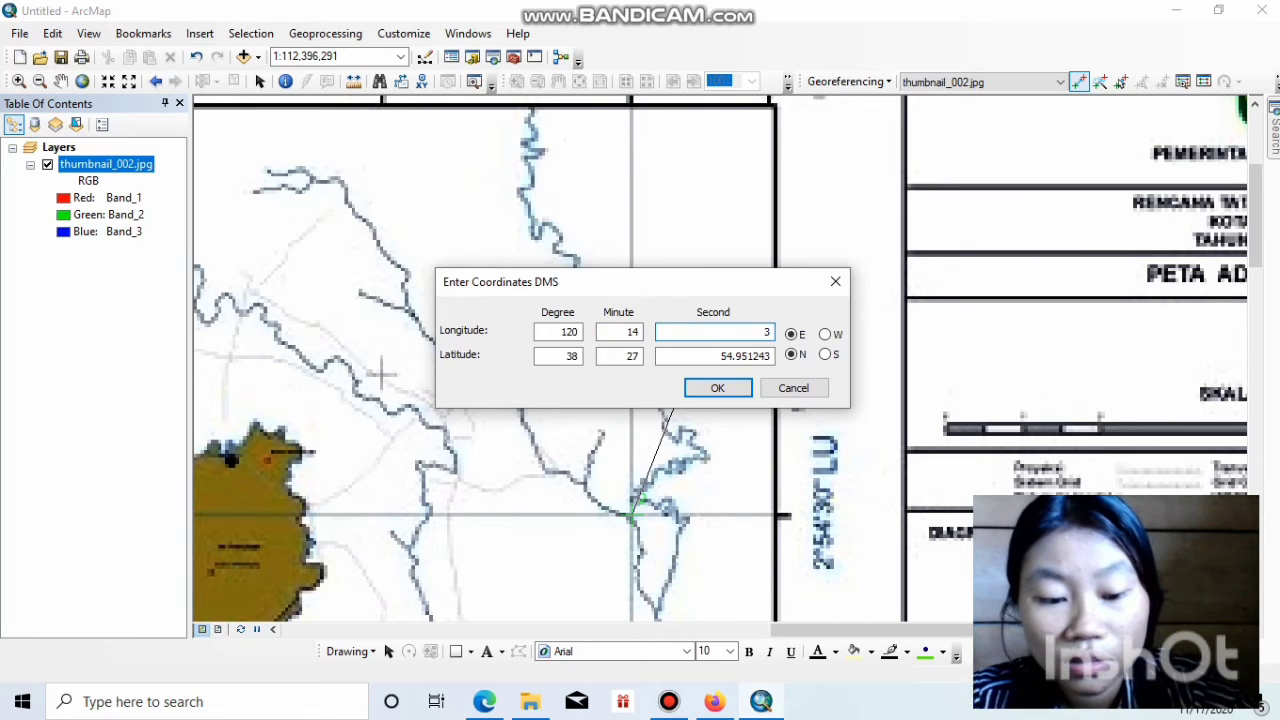
pyautogui.write('0')
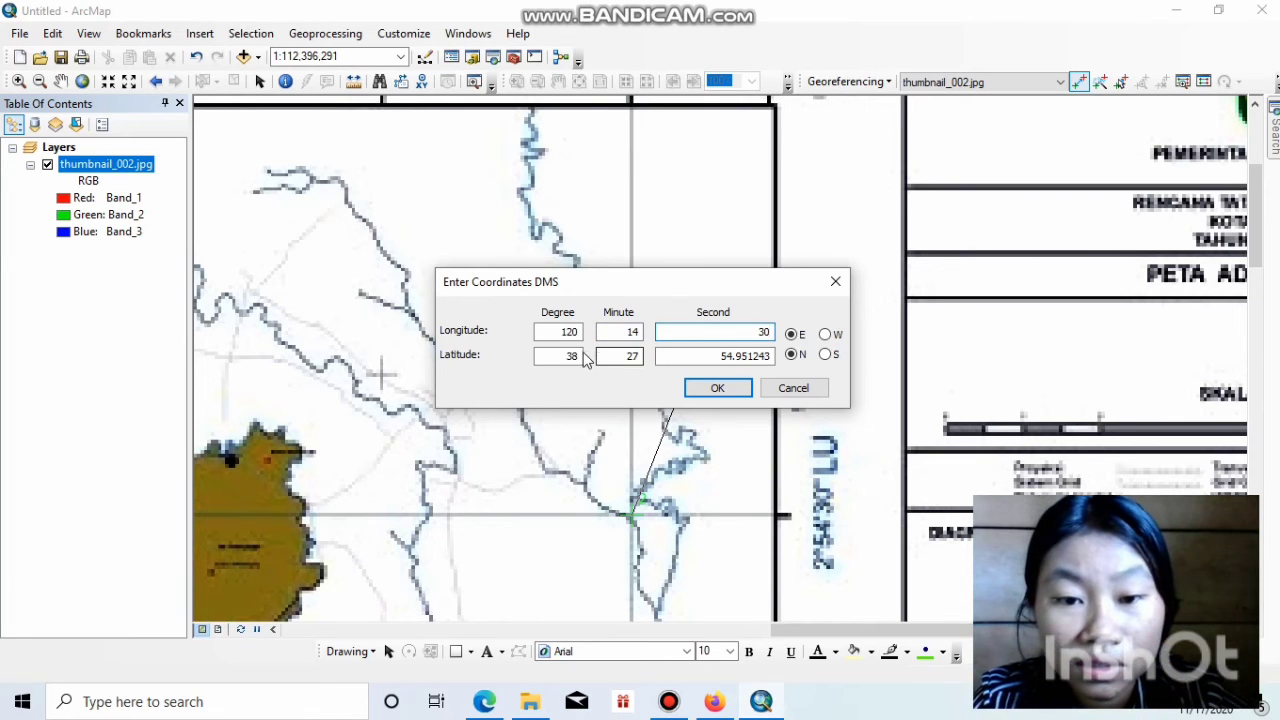
# Set the second control point's latitude to 2° 54' 30" S and accept the coordinates
pyautogui.doubleClick(572, 356)
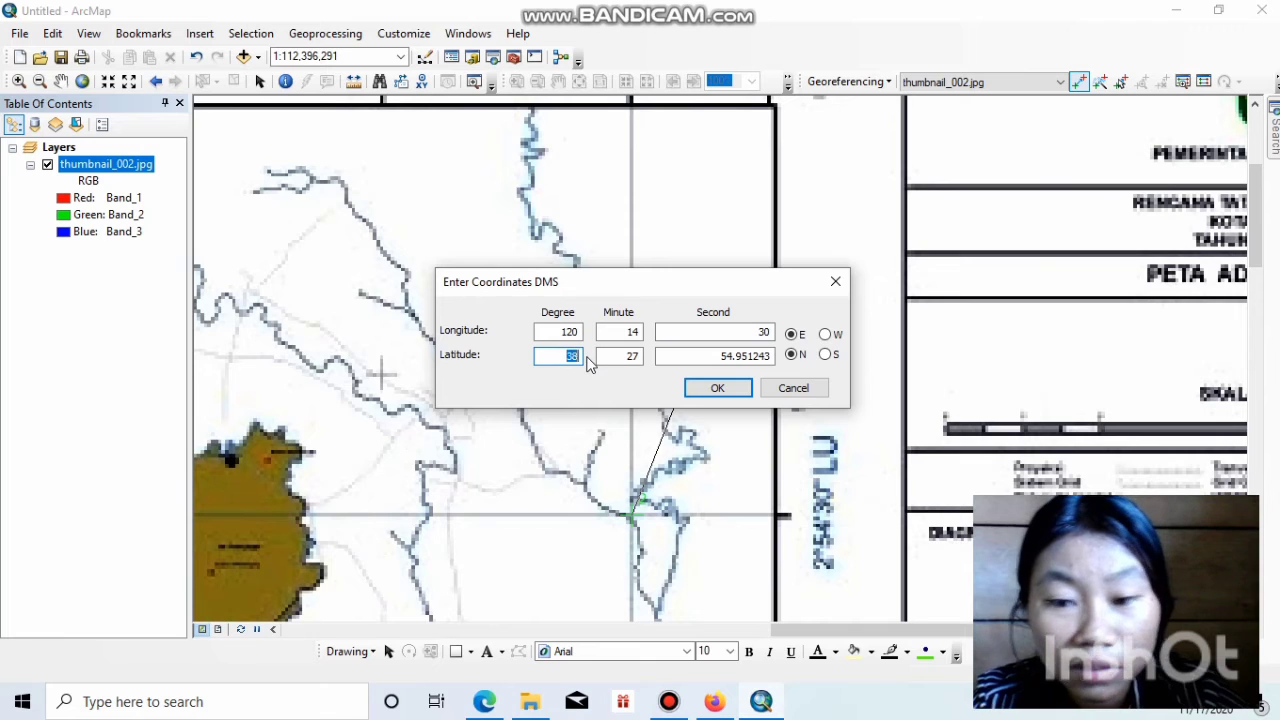
pyautogui.write('2')
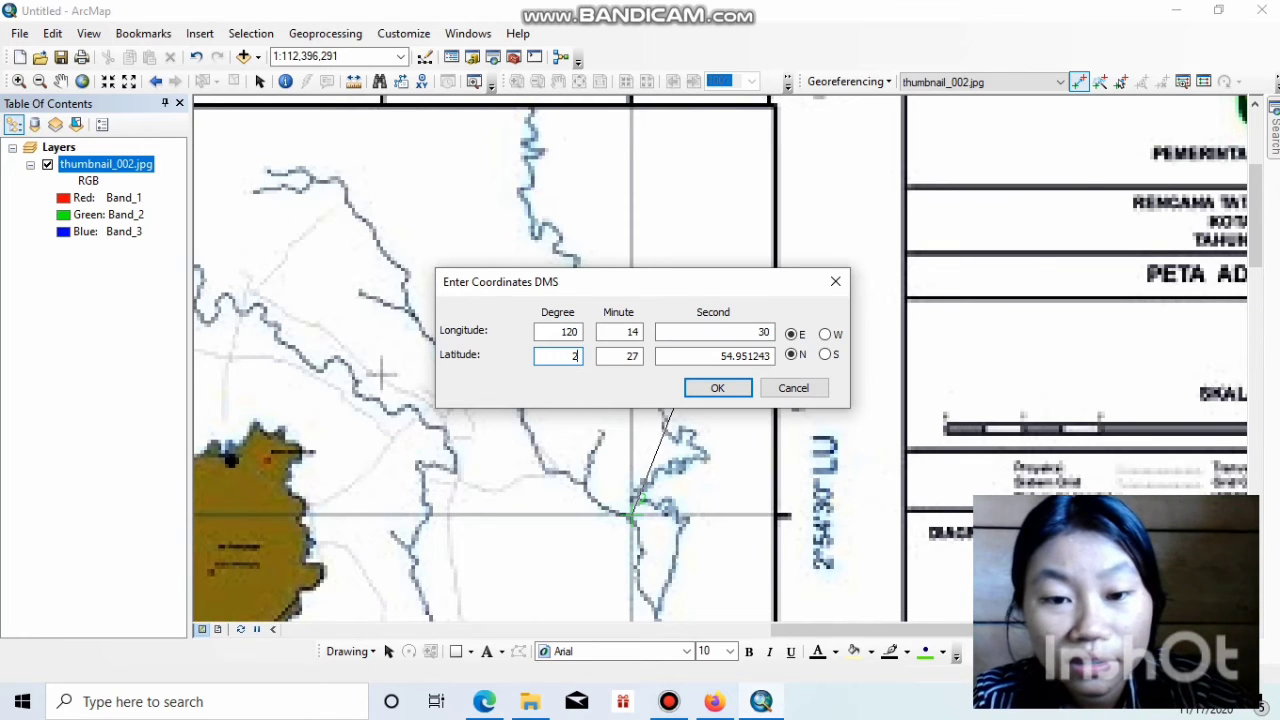
pyautogui.doubleClick(632, 356)
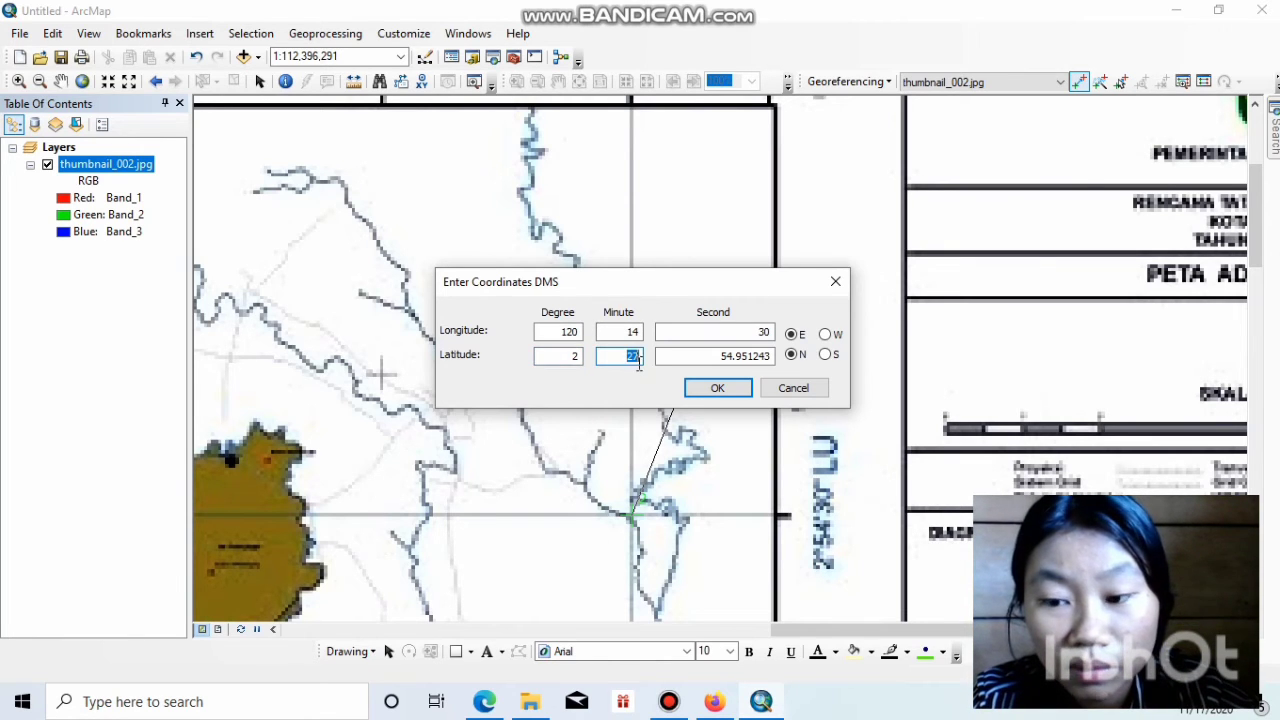
pyautogui.write('54')
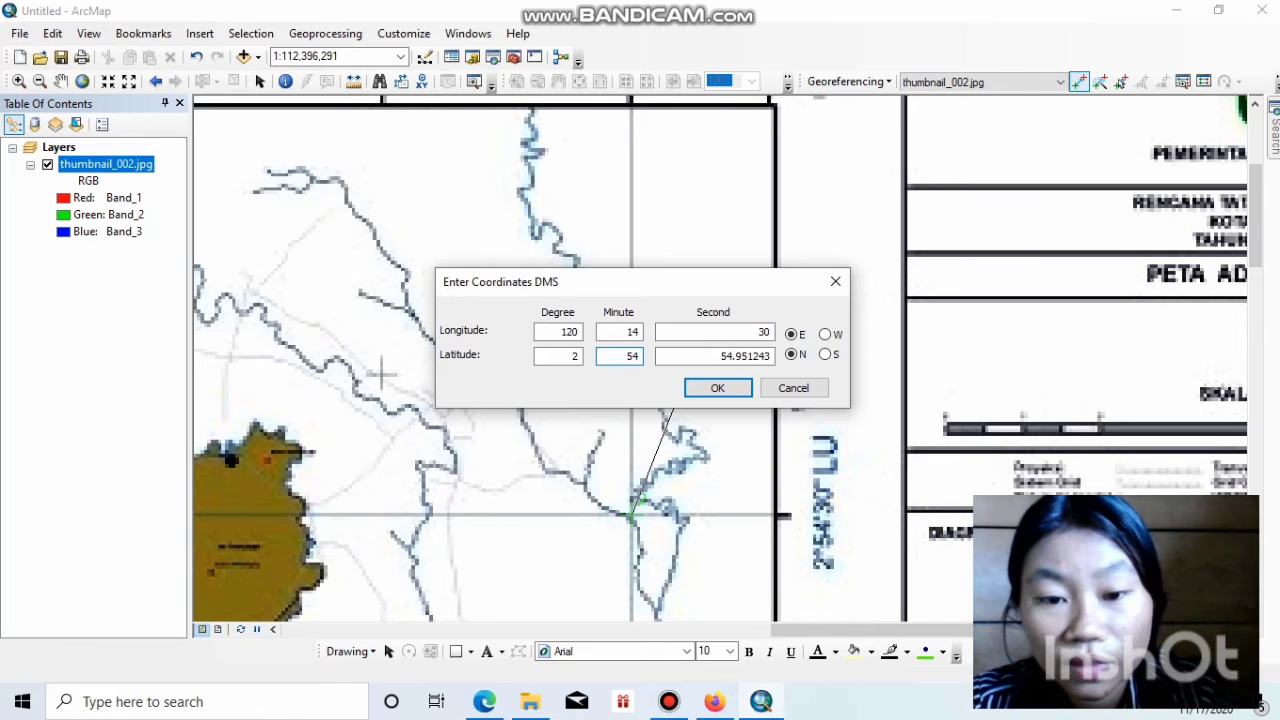
pyautogui.moveTo(662, 357); pyautogui.dragTo(768, 357)
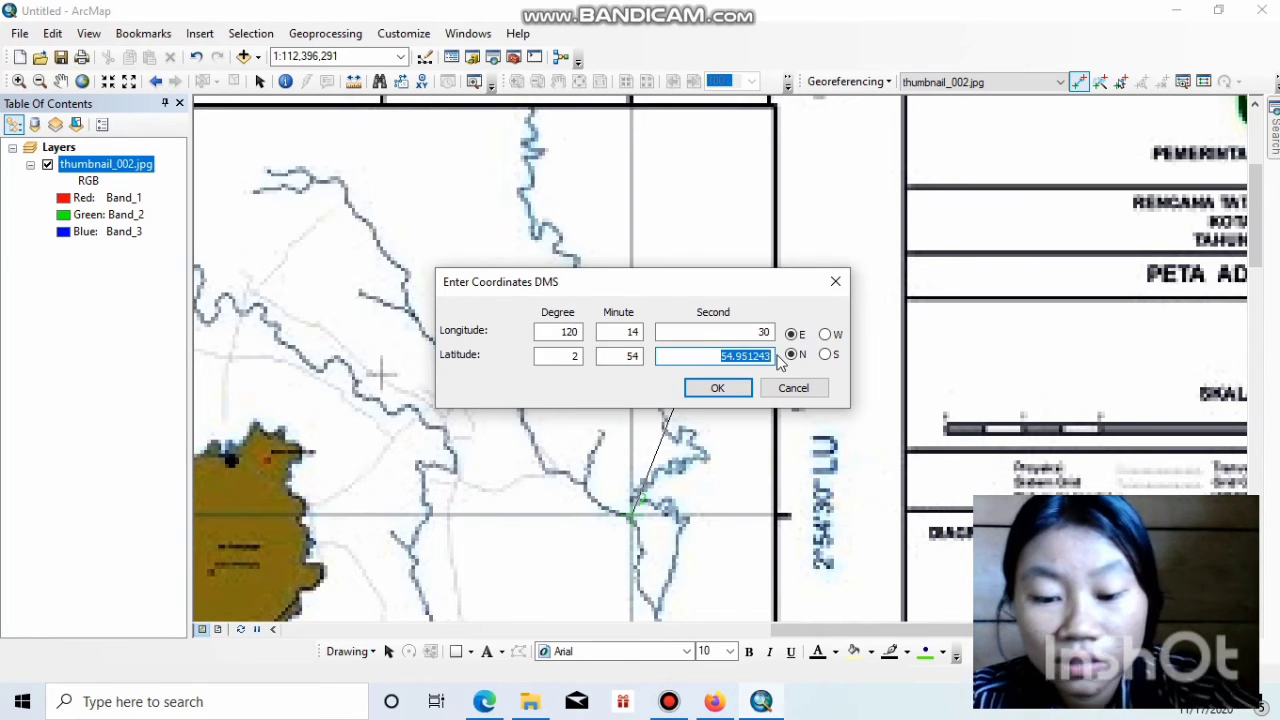
pyautogui.write('30')
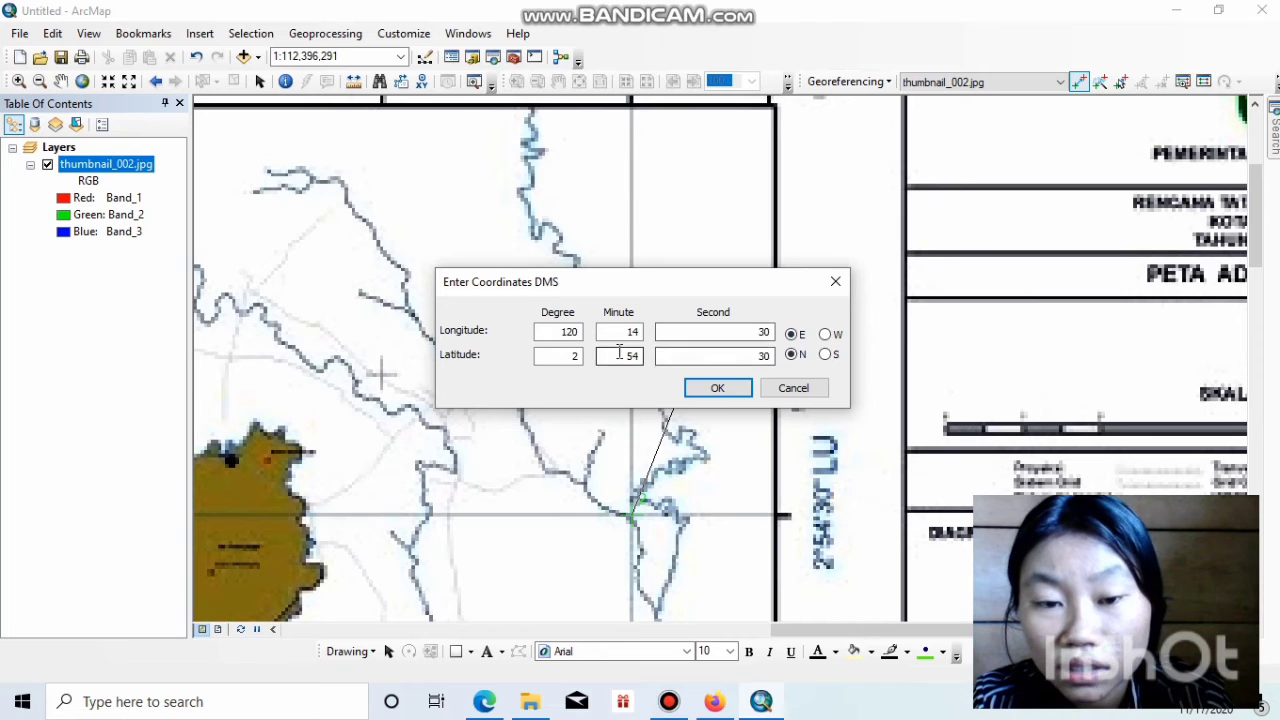
pyautogui.click(826, 354)
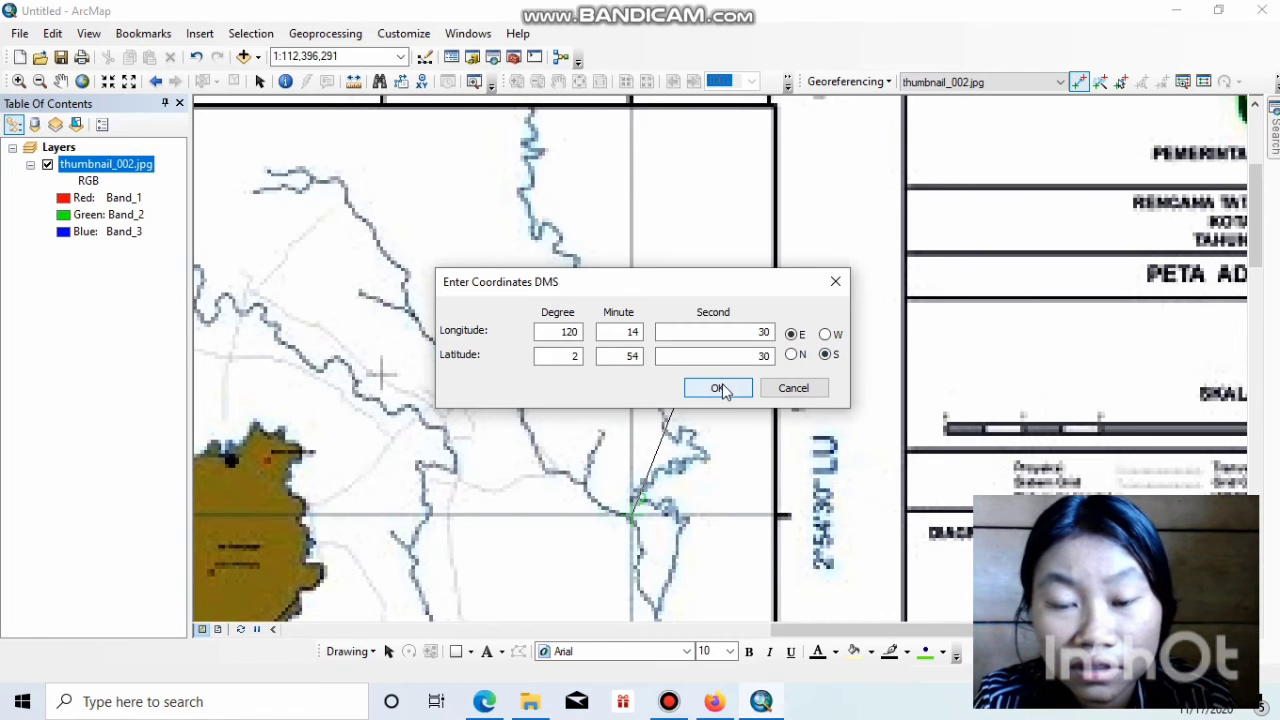
pyautogui.click(720, 388)
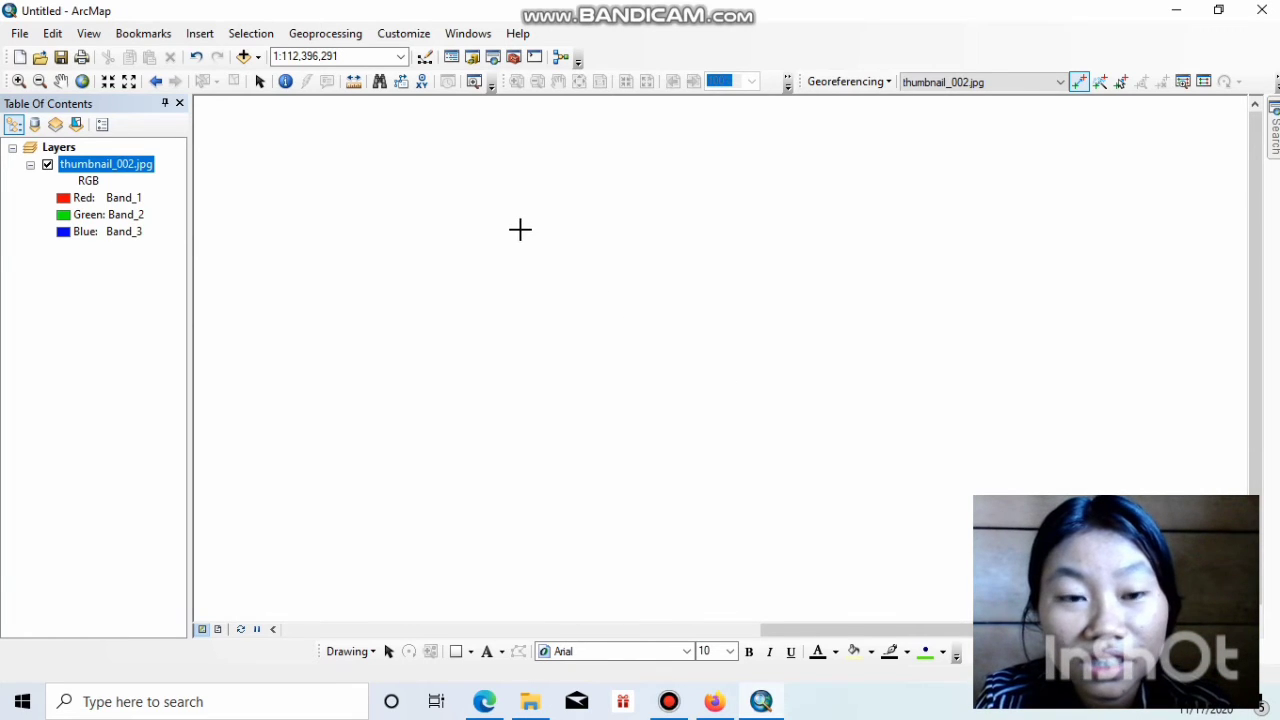
# Place a third control point on the grid intersection of 120°14'30" BT and 3°5'0" LU near the map's lower-right corner
pyautogui.click(83, 83)
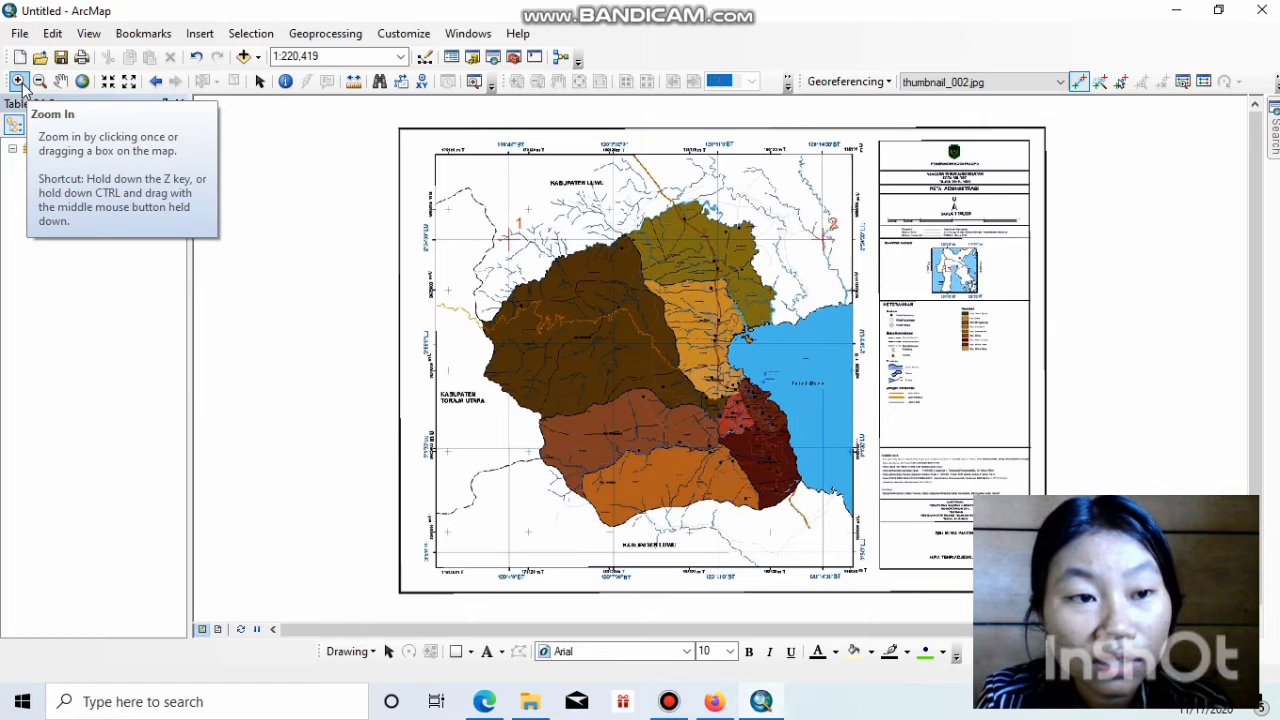
pyautogui.click(17, 83)
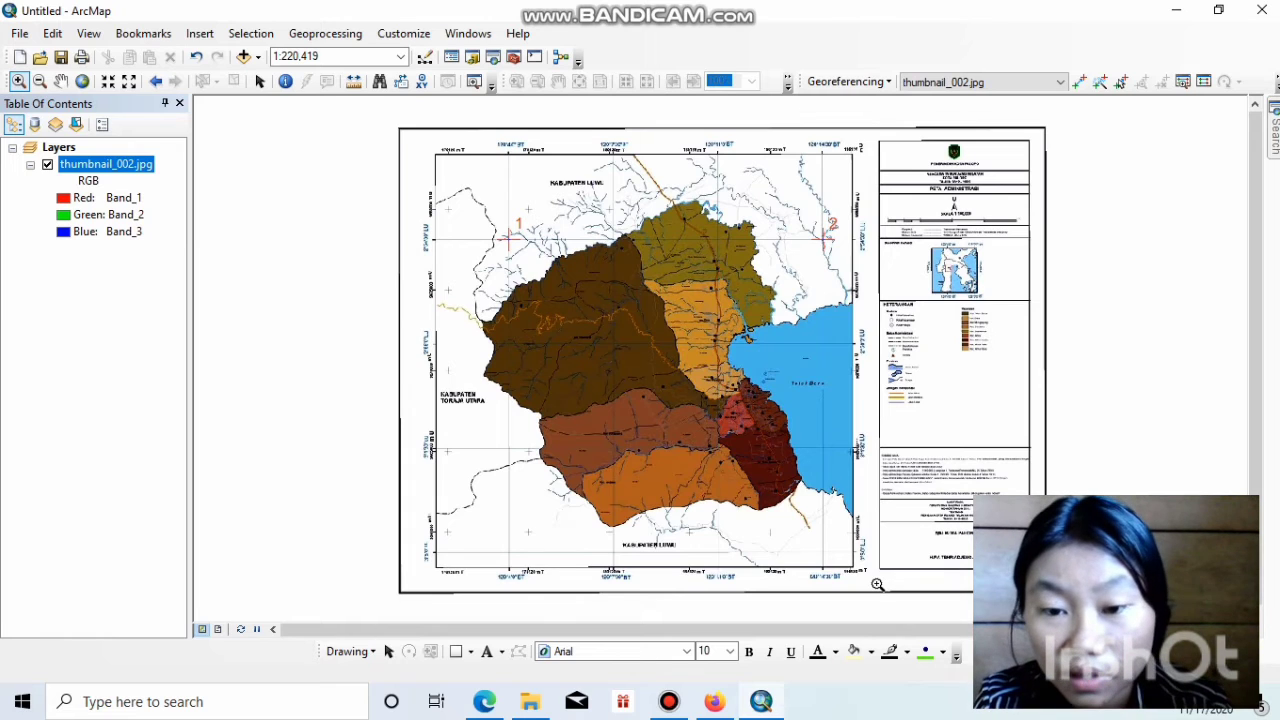
pyautogui.moveTo(874, 592); pyautogui.dragTo(818, 466)
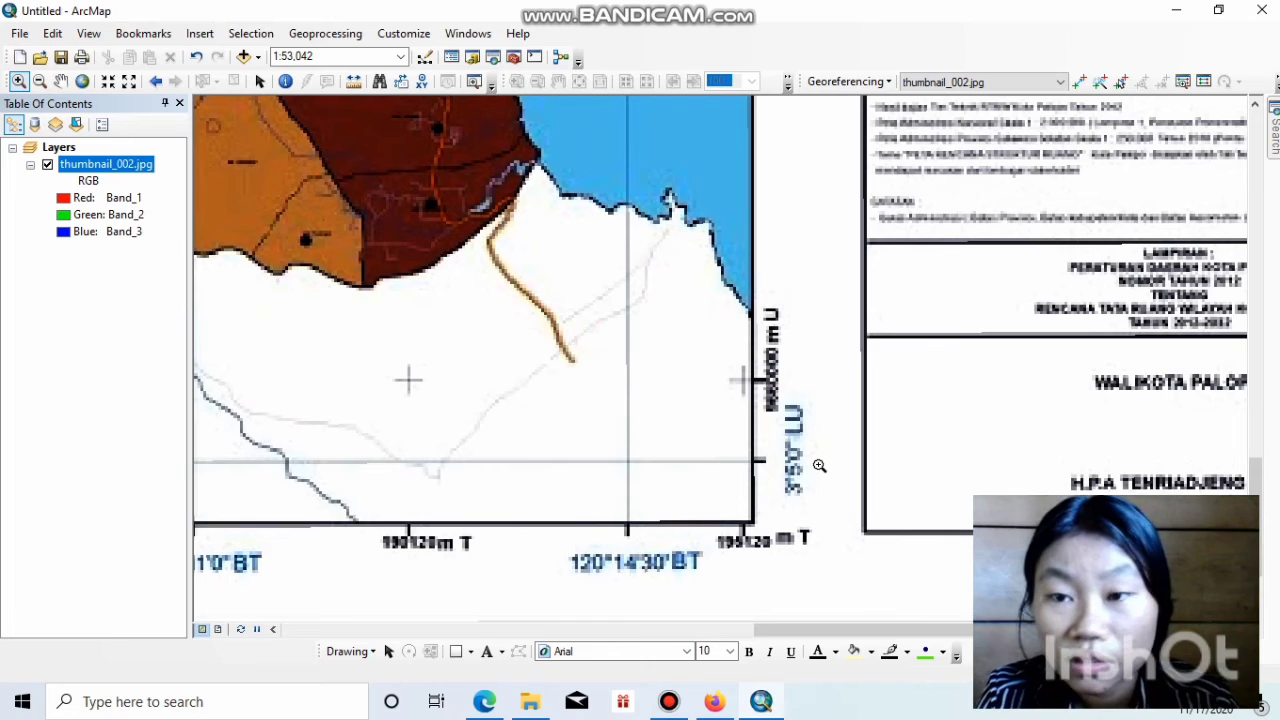
pyautogui.click(1079, 84)
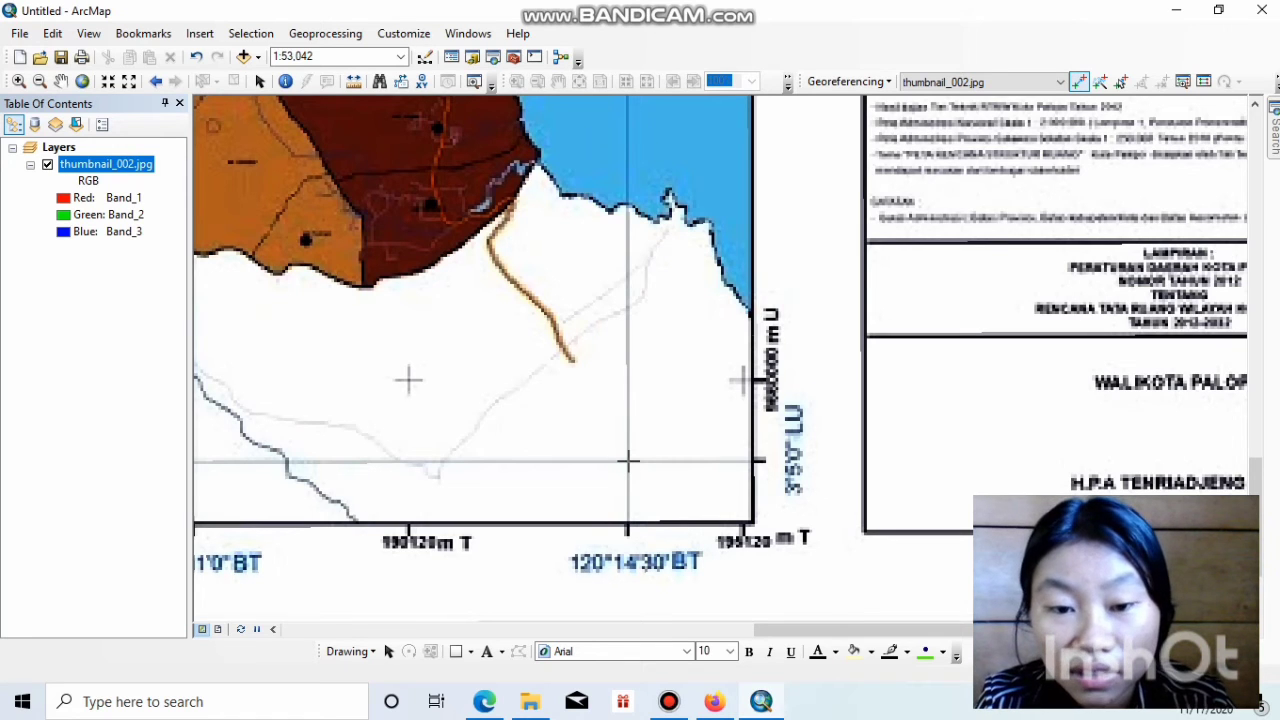
pyautogui.click(628, 461)
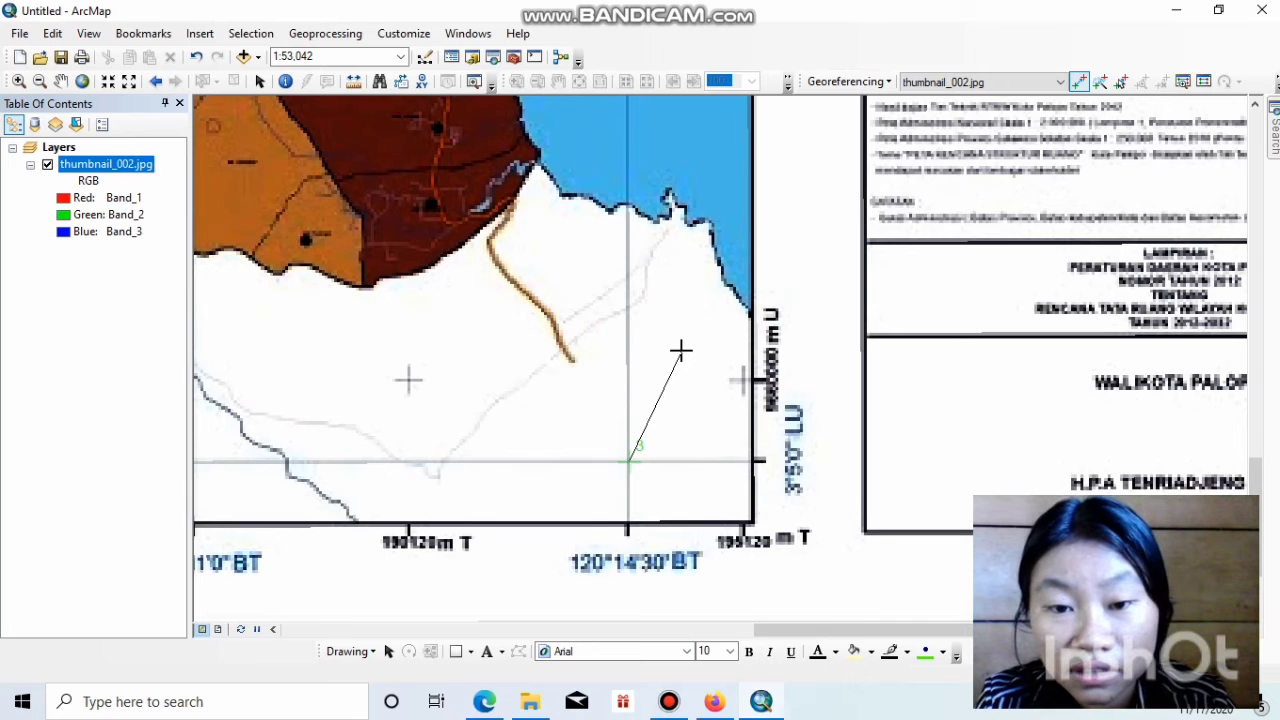
# Open the DMS coordinate entry for the third control point and set its longitude to 120° 14' 30" E
pyautogui.rightClick(680, 350)
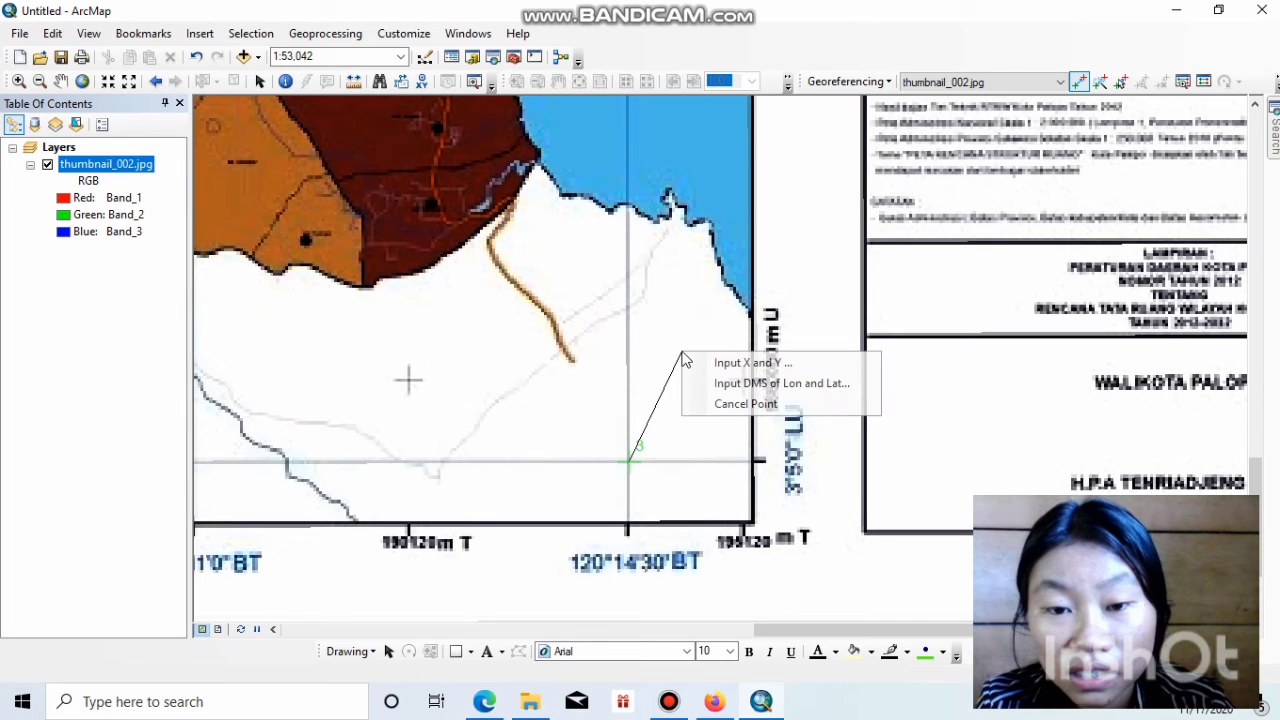
pyautogui.click(730, 381)
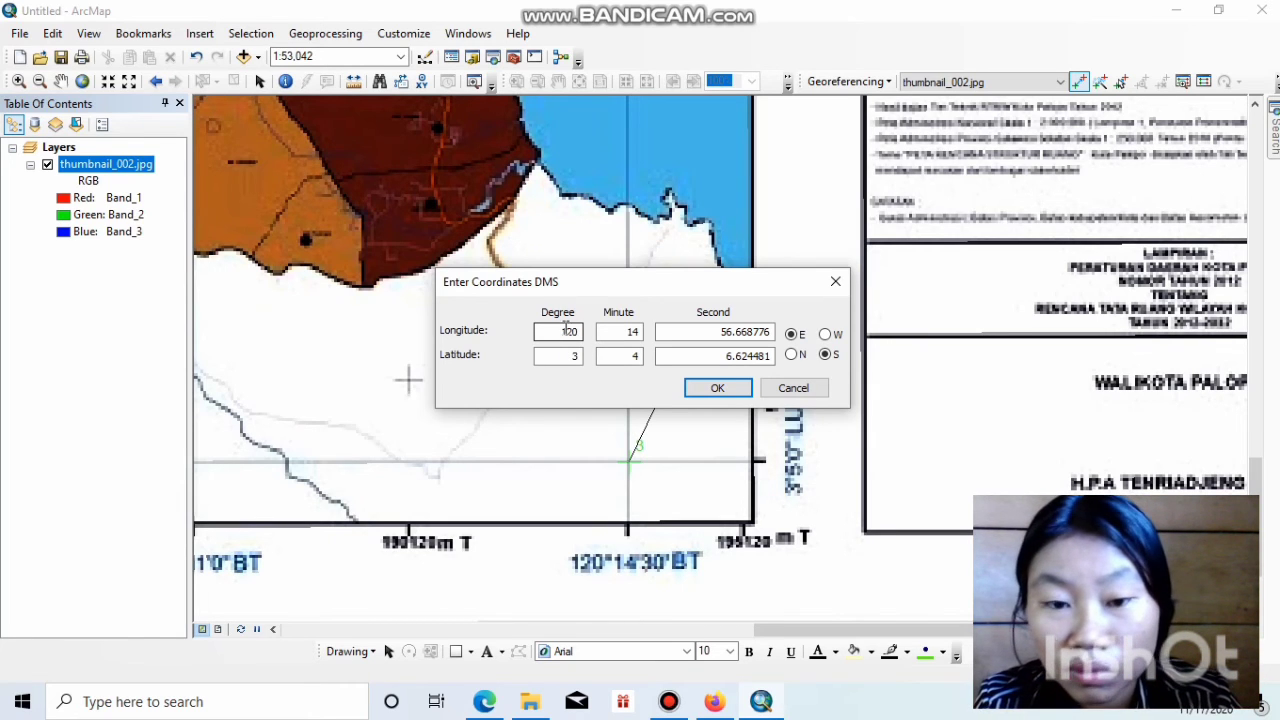
pyautogui.click(615, 335)
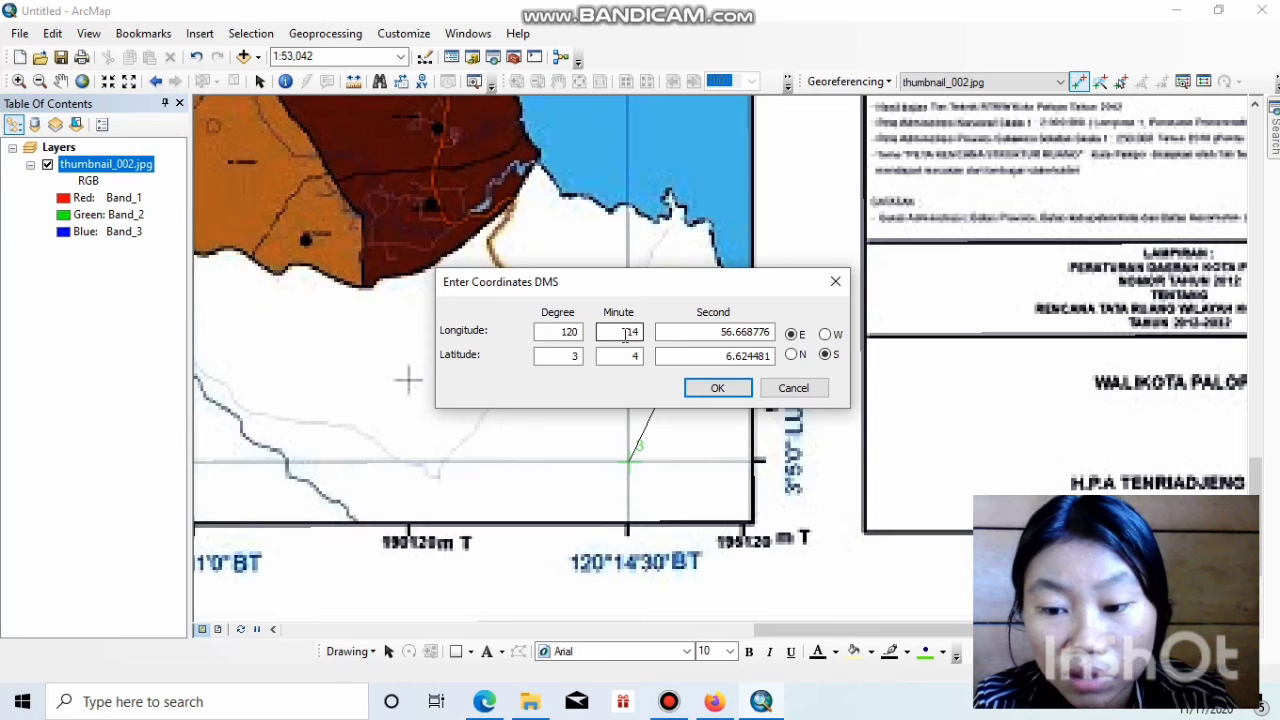
pyautogui.moveTo(722, 332); pyautogui.dragTo(778, 334)
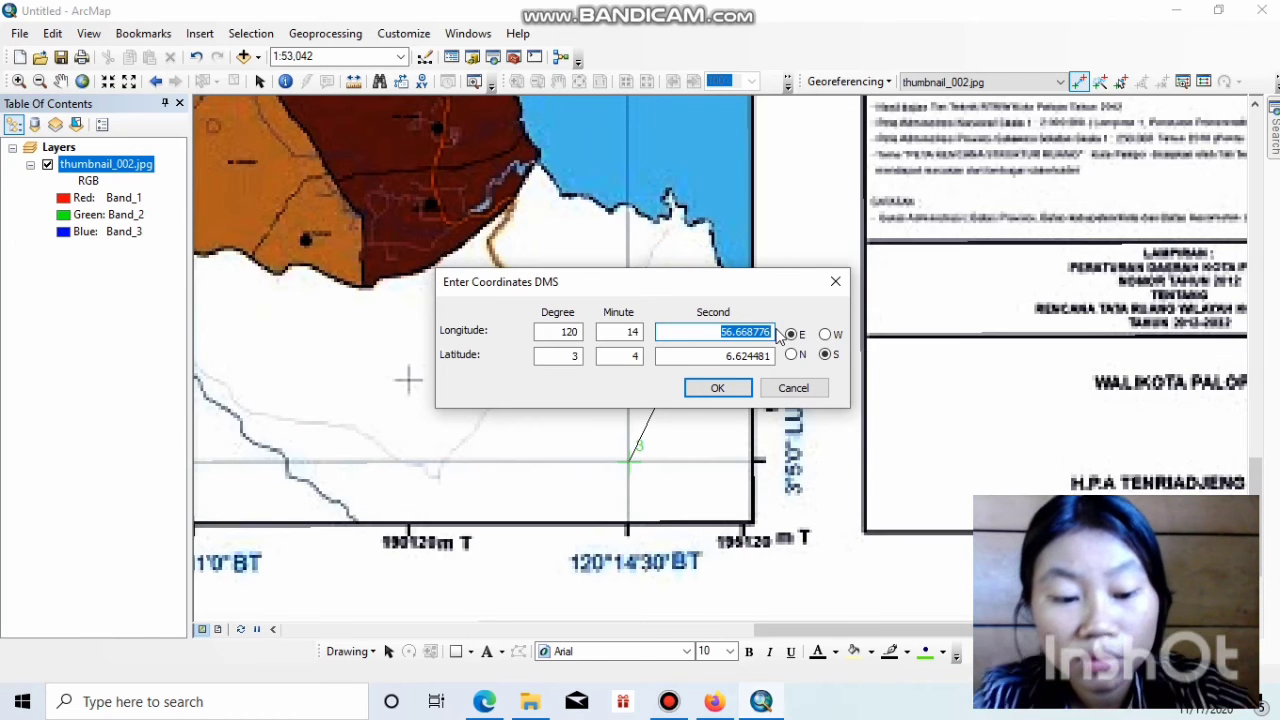
pyautogui.write('30')
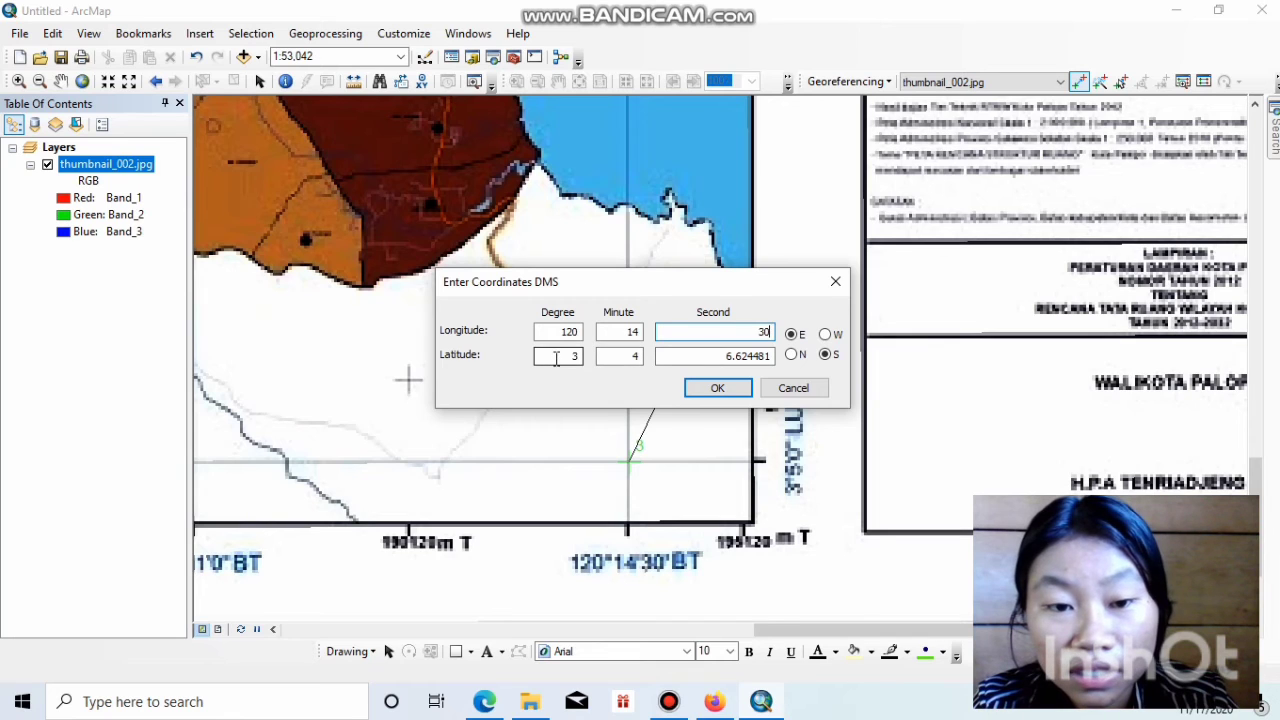
# Set the third control point's latitude to 3° 5' 0" S and accept the coordinates
pyautogui.moveTo(556, 358); pyautogui.dragTo(773, 357)
pyautogui.write('5')
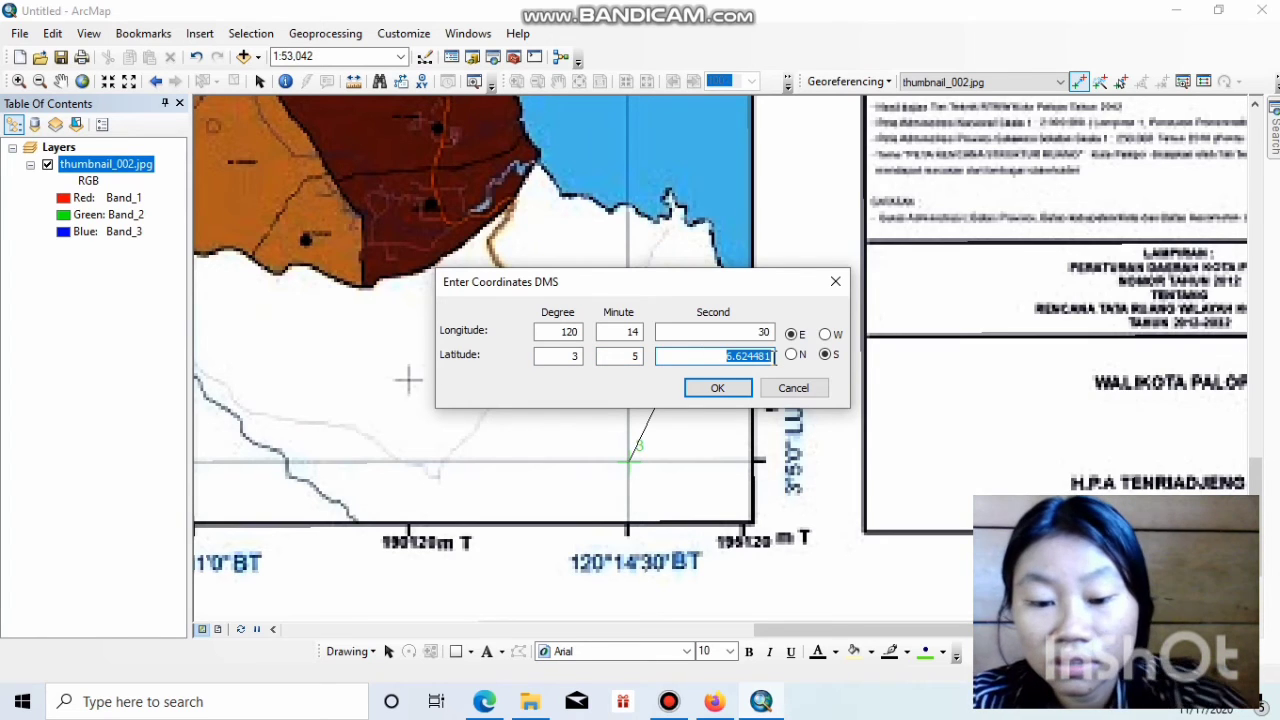
pyautogui.write('0')
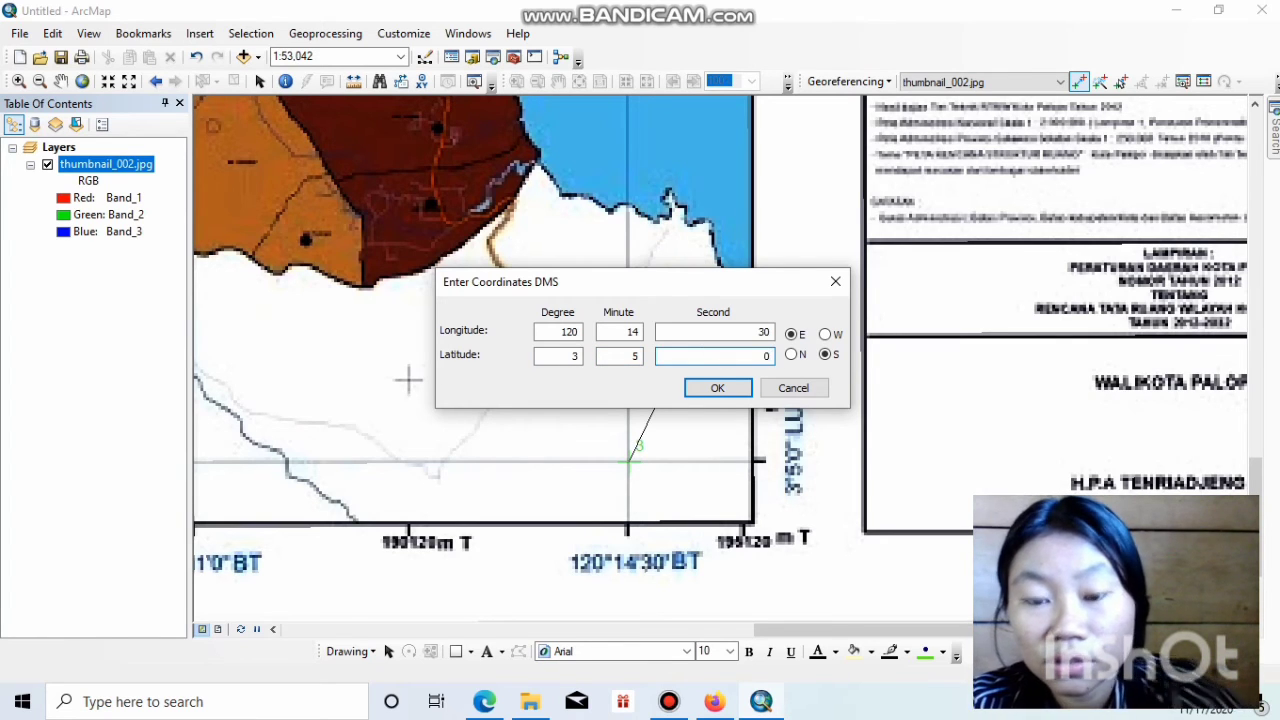
pyautogui.click(720, 390)
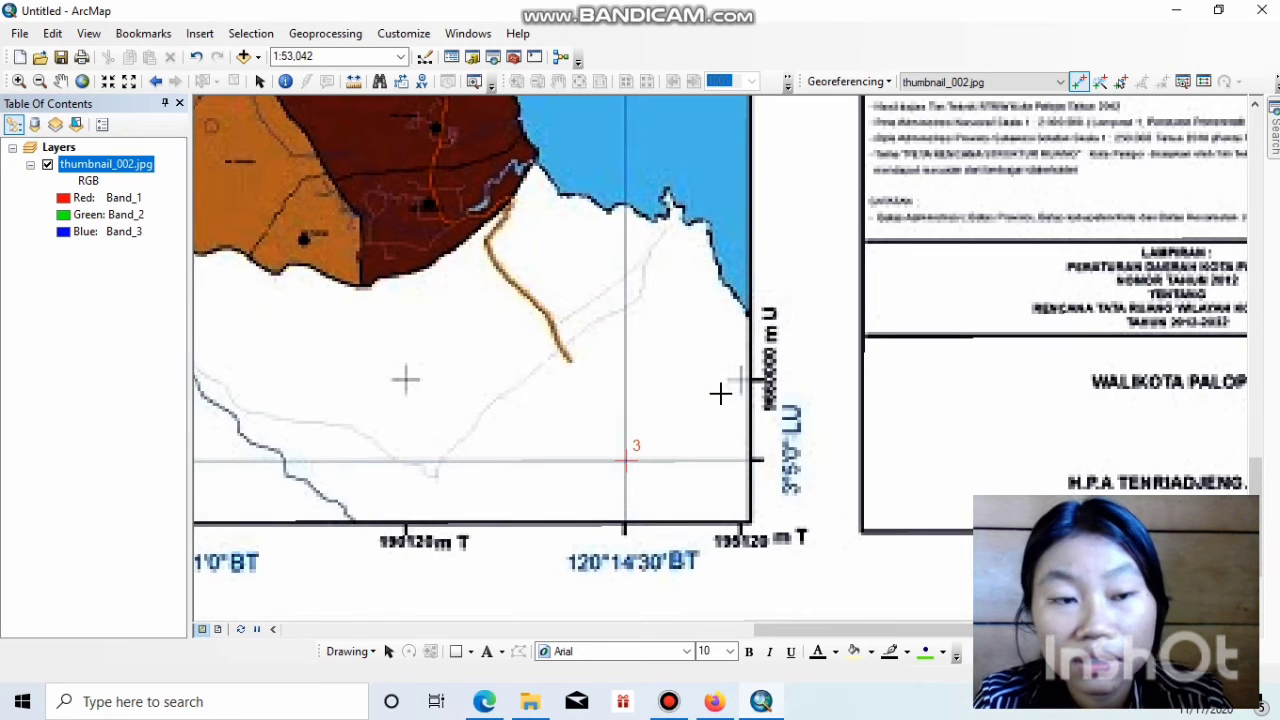
# Place a fourth control point on the grid intersection of 120°4'0" BT and 3°5'0" LU near the map's lower-left corner
pyautogui.click(83, 83)
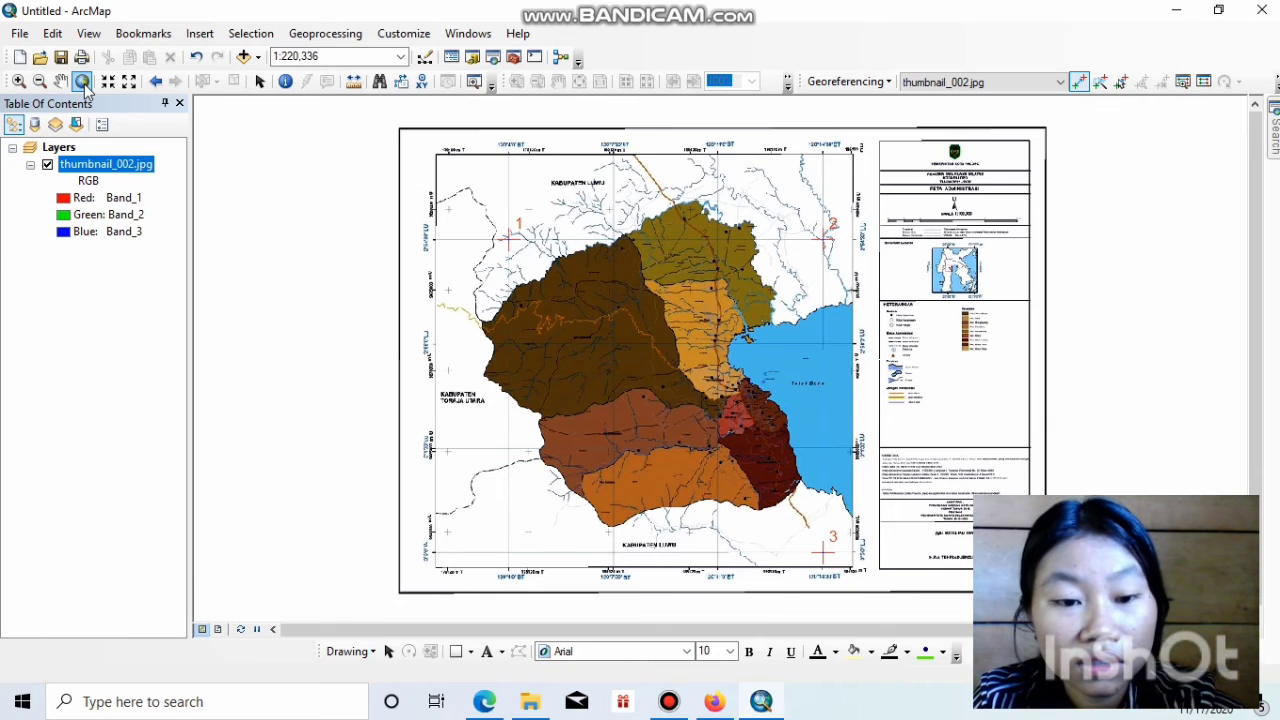
pyautogui.click(18, 81)
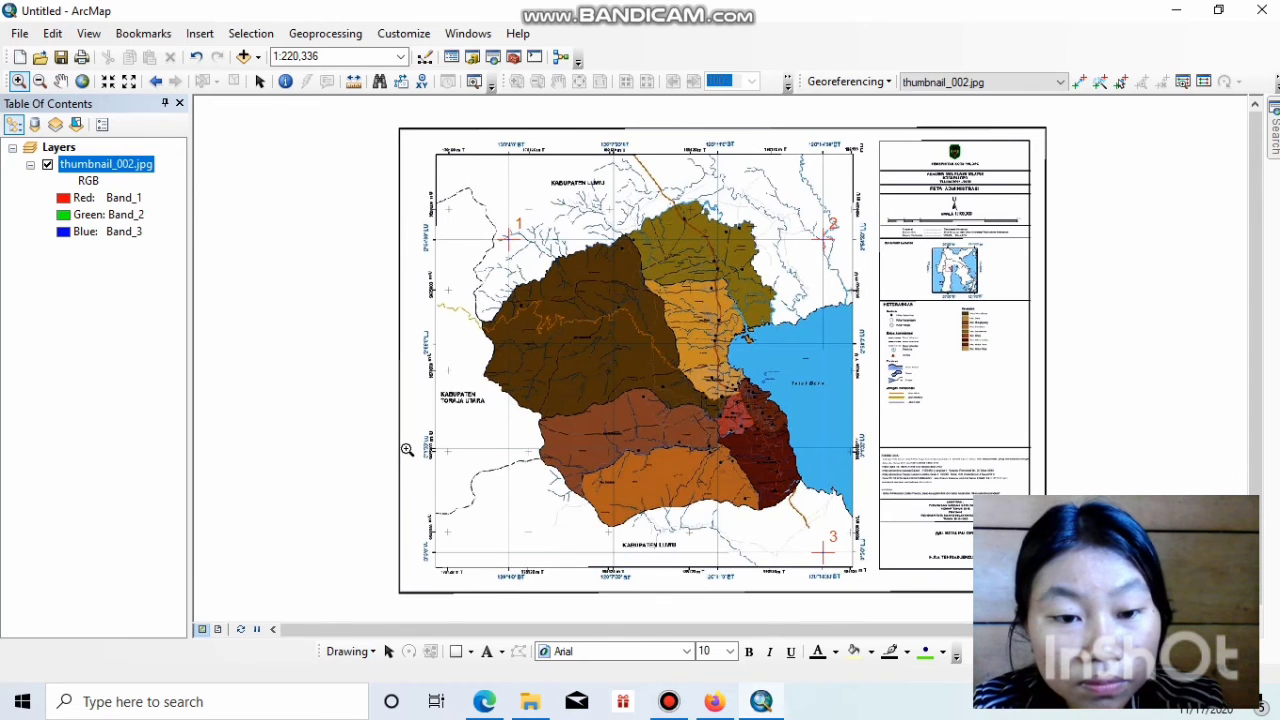
pyautogui.moveTo(455, 458); pyautogui.dragTo(517, 583)
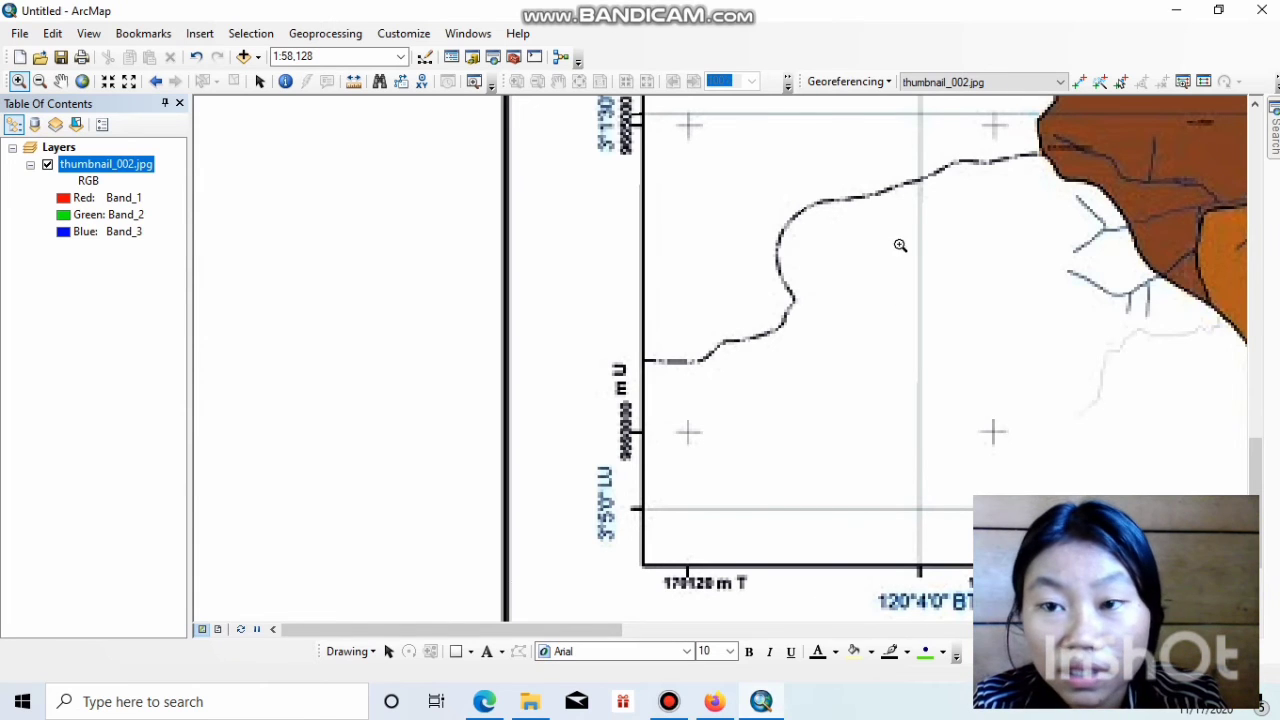
pyautogui.click(1080, 84)
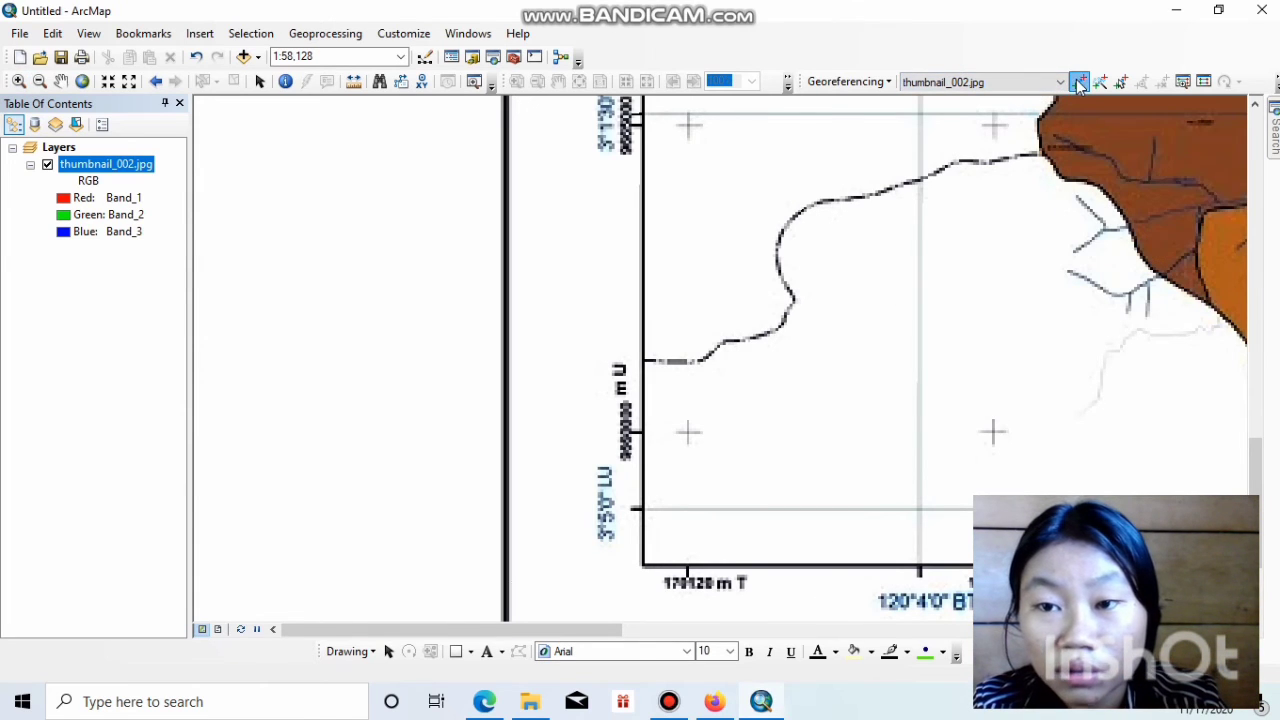
pyautogui.click(918, 508)
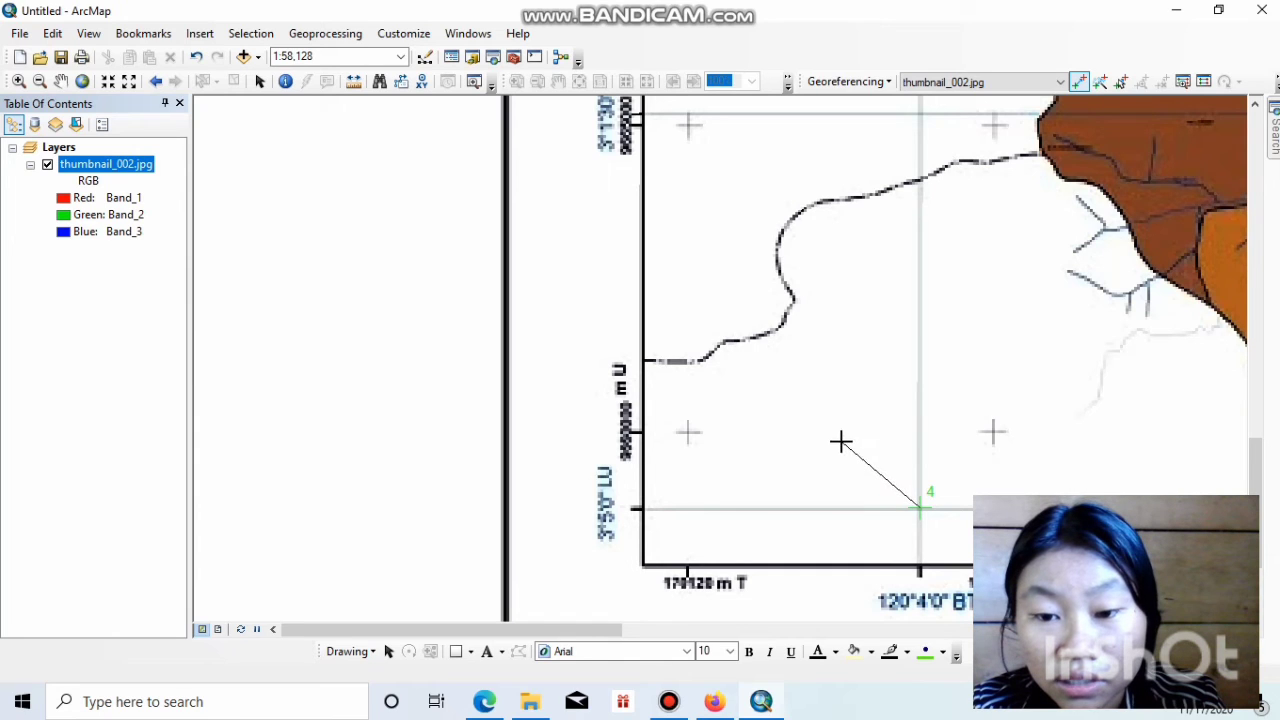
# Open the DMS coordinate entry for the fourth control point and set its longitude to 120° 4' 0" E
pyautogui.rightClick(800, 405)
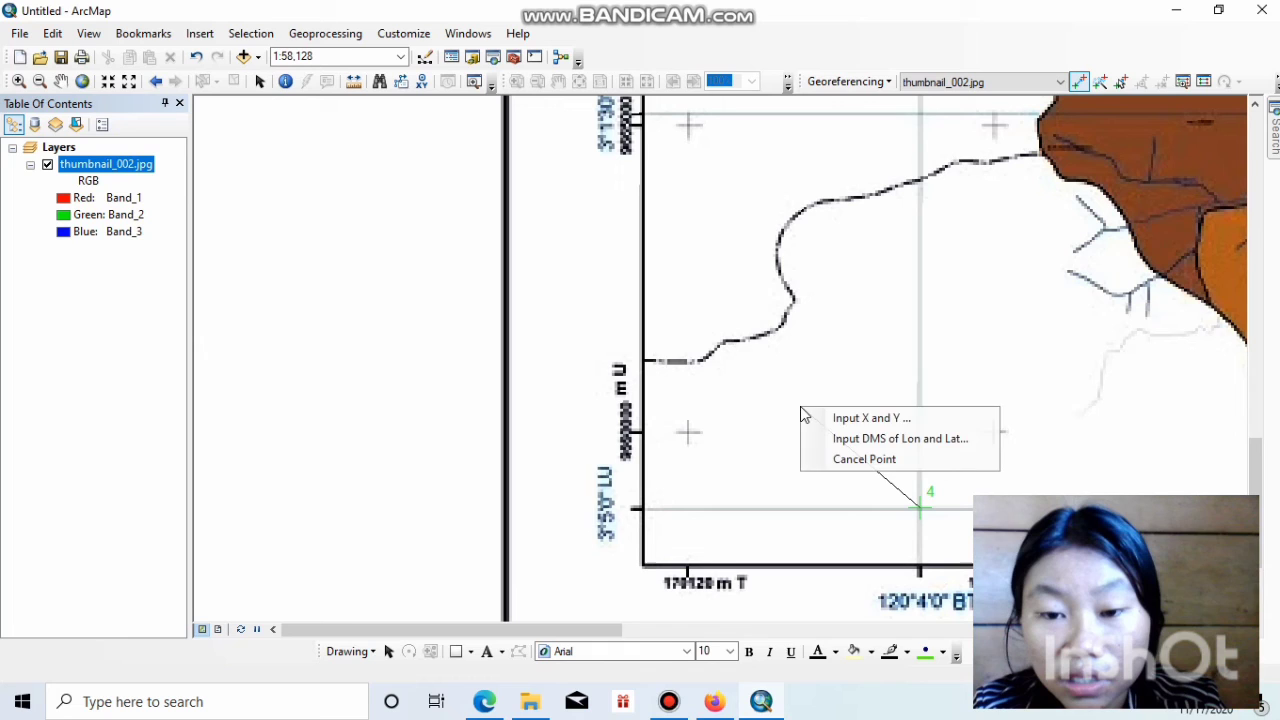
pyautogui.click(855, 438)
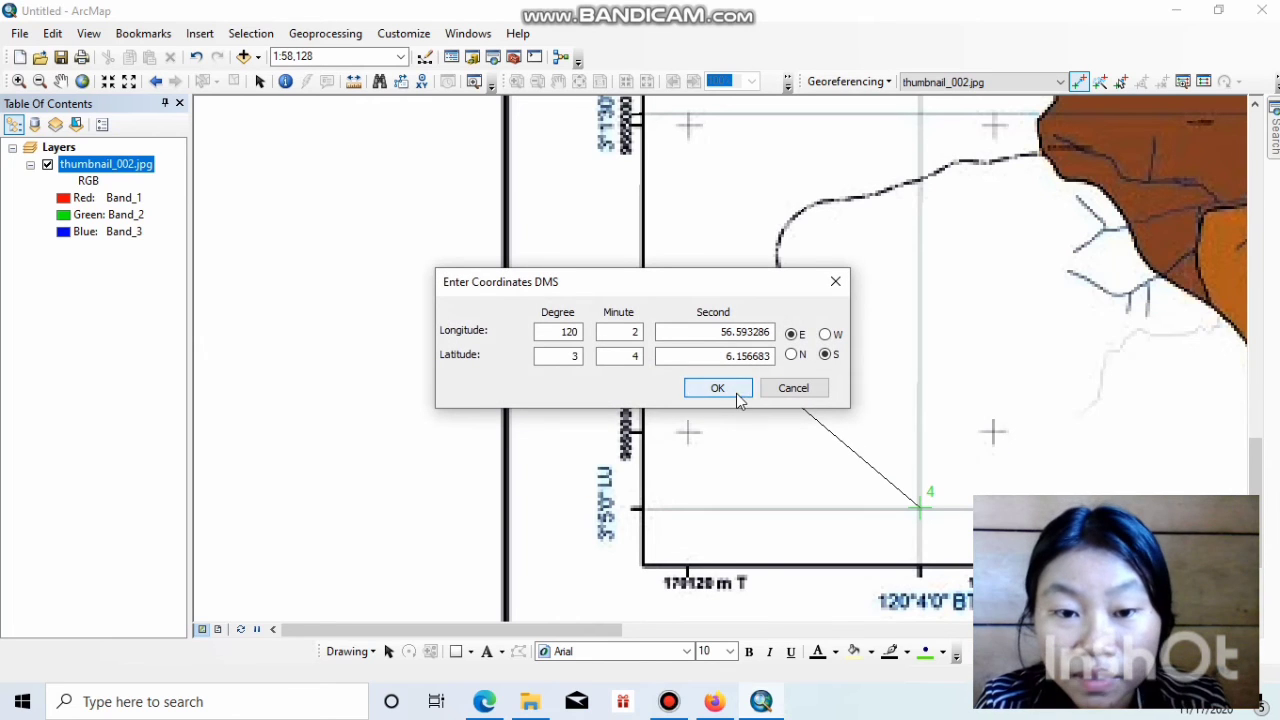
pyautogui.click(552, 331)
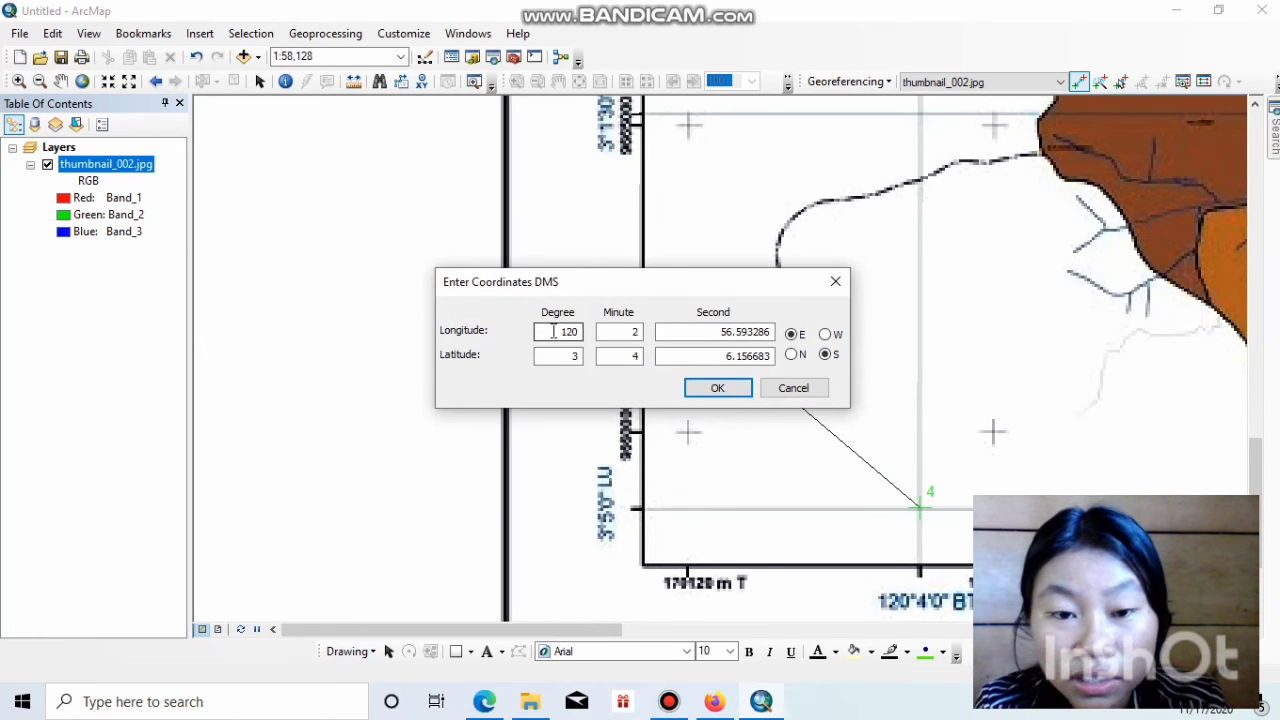
pyautogui.moveTo(553, 331); pyautogui.dragTo(582, 332)
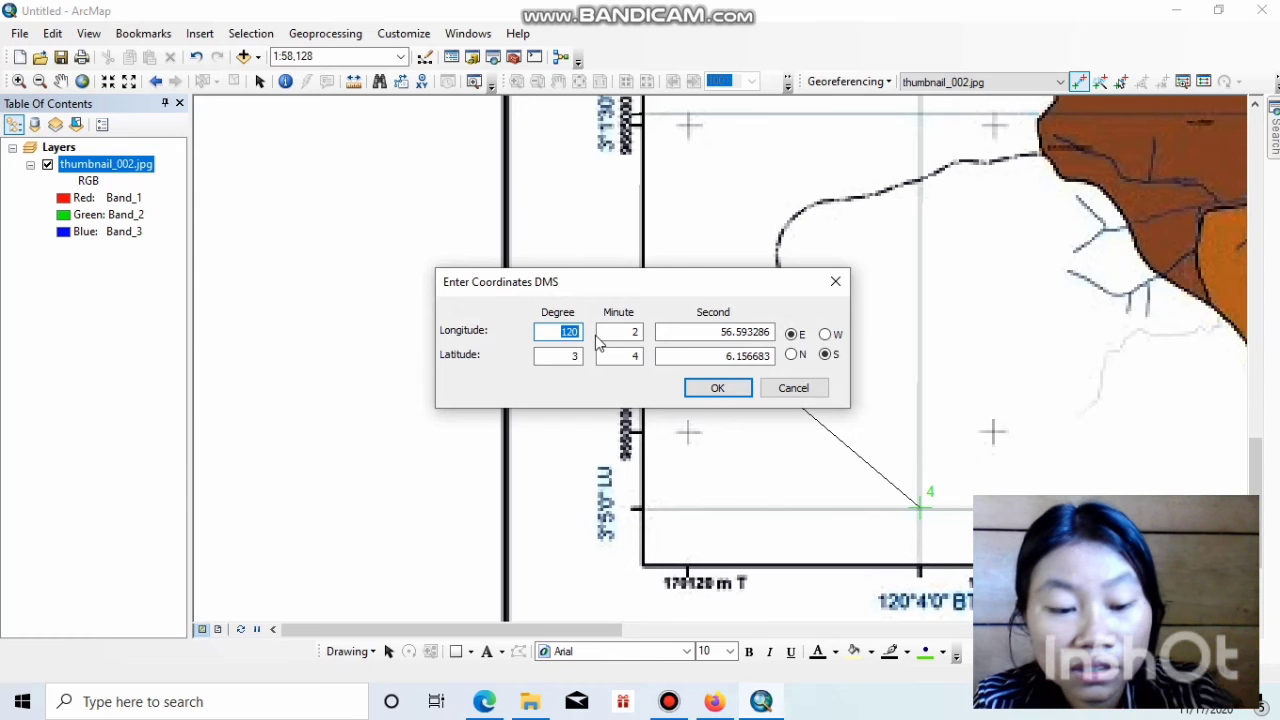
pyautogui.write('12')
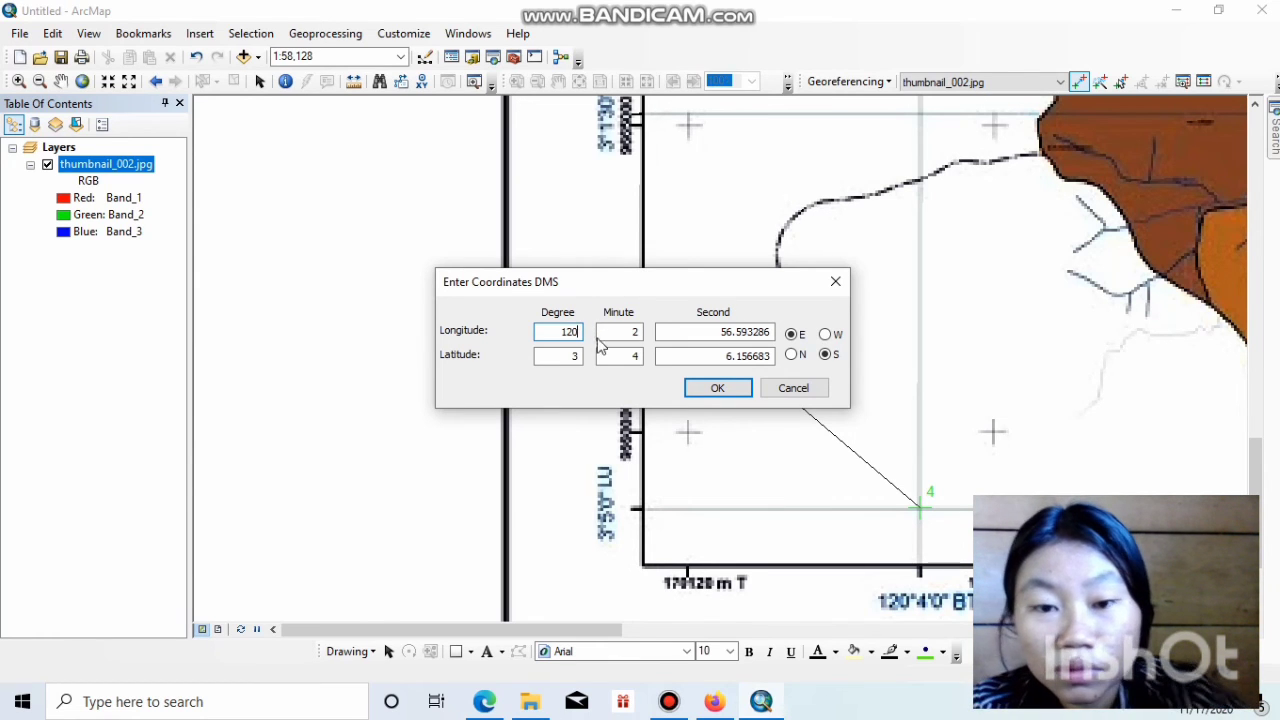
pyautogui.write('0')
pyautogui.click(605, 332)
pyautogui.moveTo(612, 332); pyautogui.dragTo(652, 336)
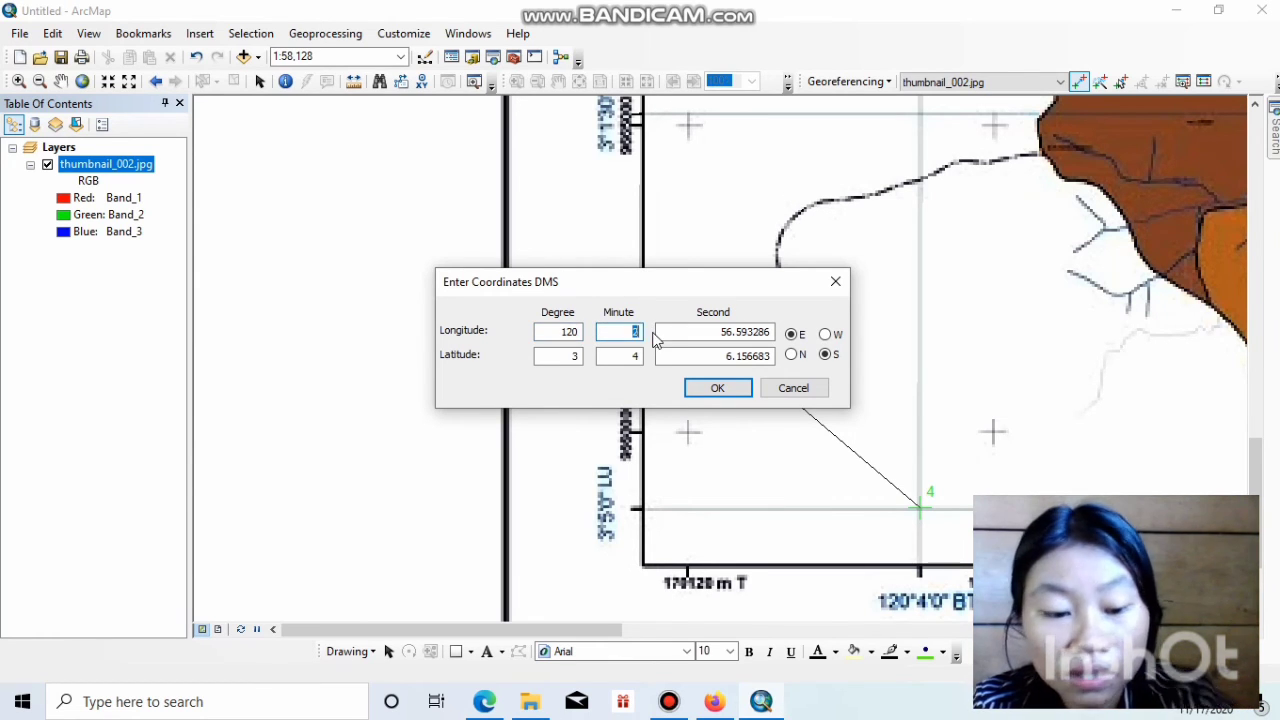
pyautogui.write('4')
pyautogui.press('Tab')
pyautogui.click(733, 330)
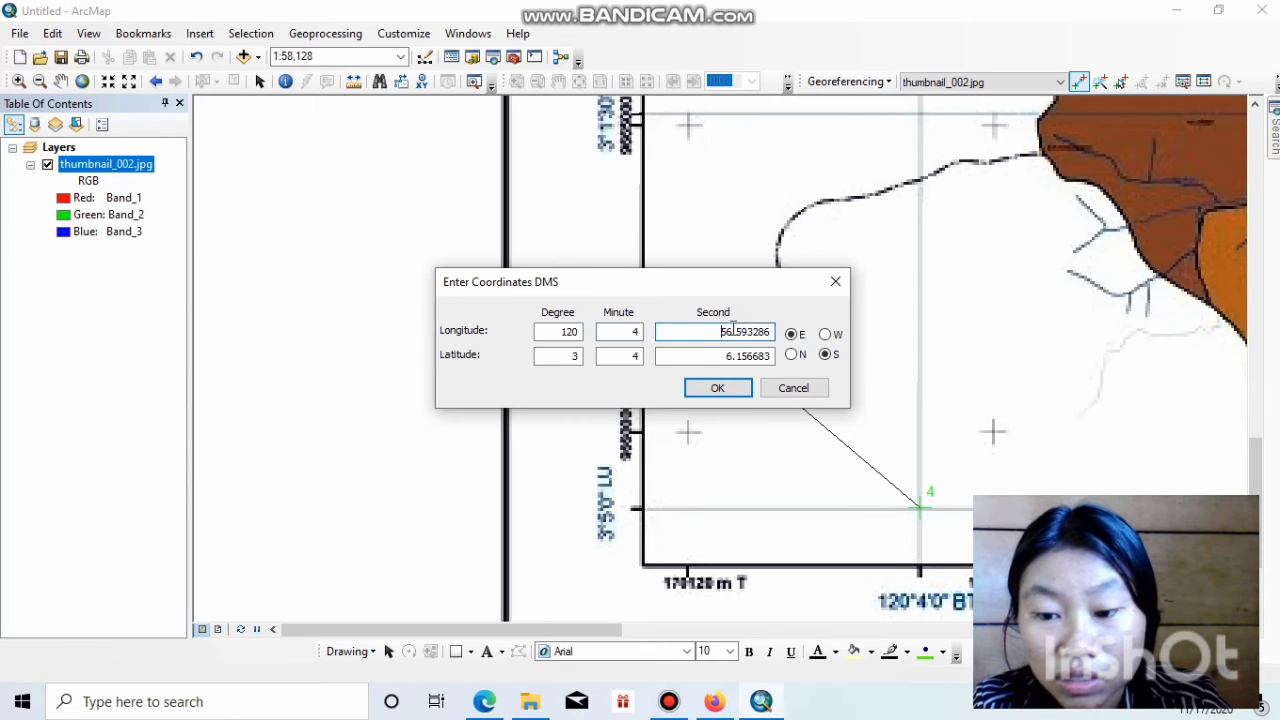
pyautogui.doubleClick(733, 330)
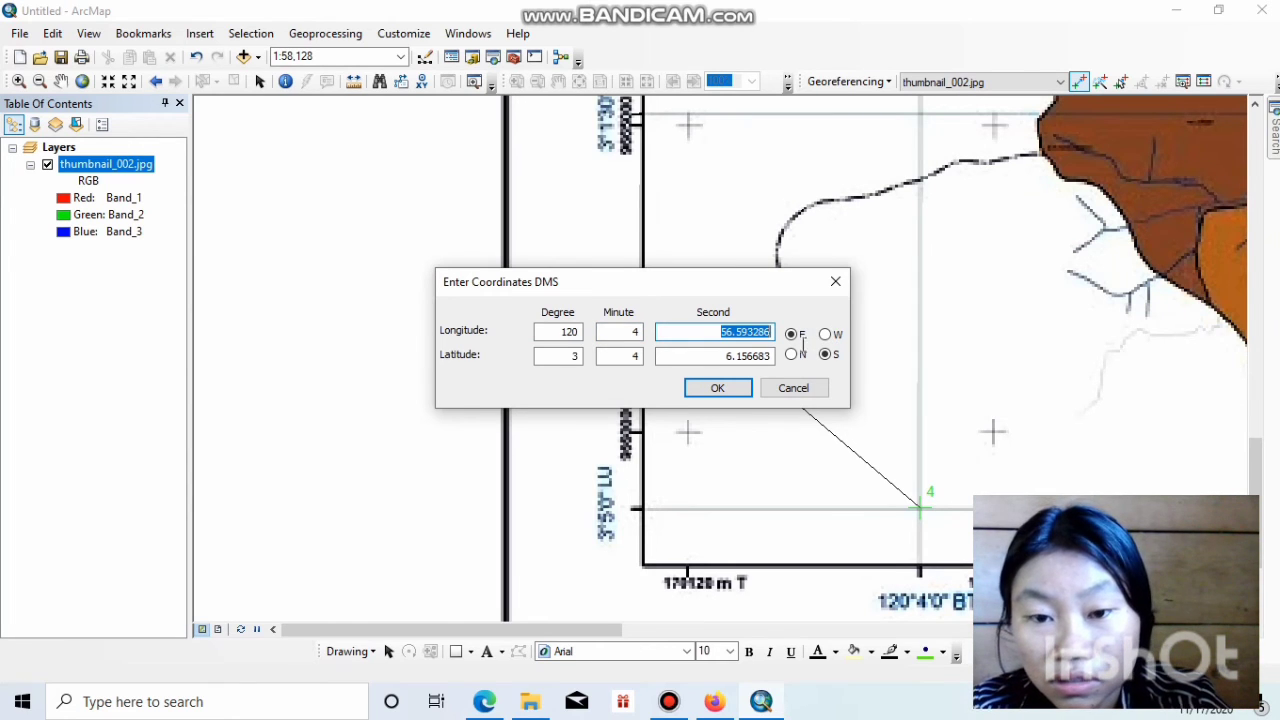
pyautogui.write('0')
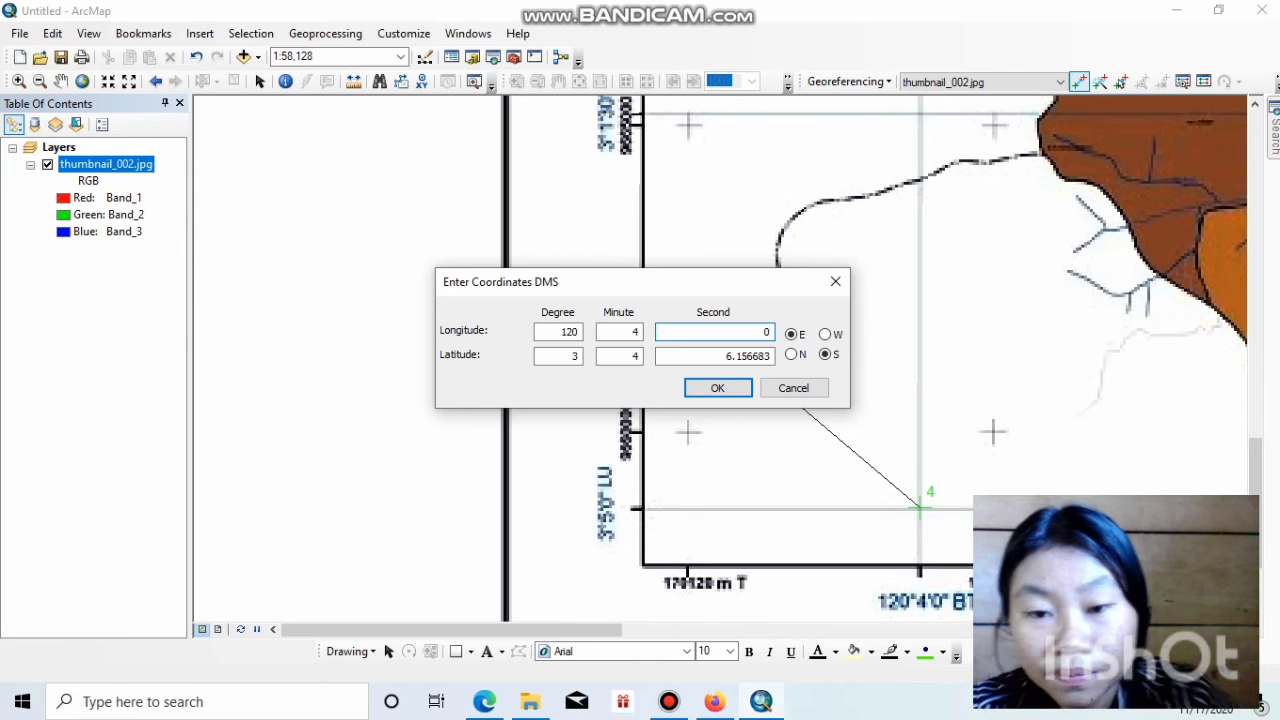
# Set the fourth control point's latitude to 3° 5' 0" S and accept the coordinates
pyautogui.doubleClick(572, 356)
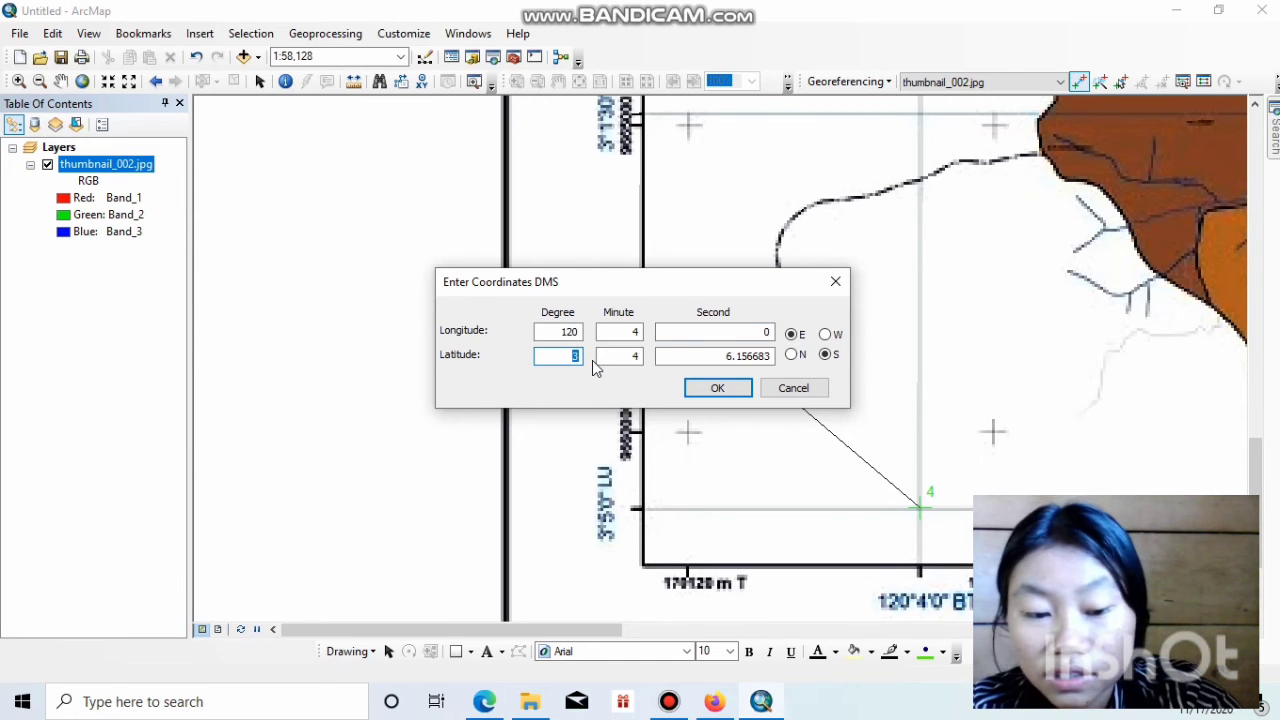
pyautogui.doubleClick(621, 354)
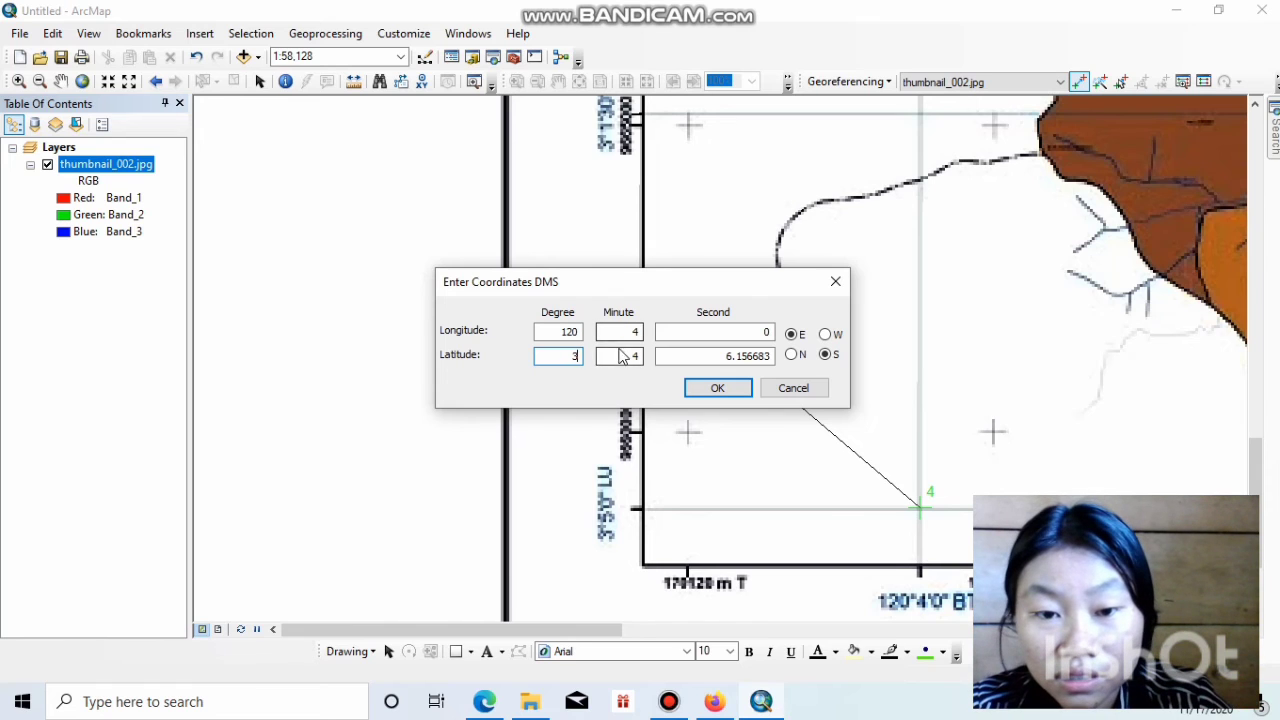
pyautogui.write('5')
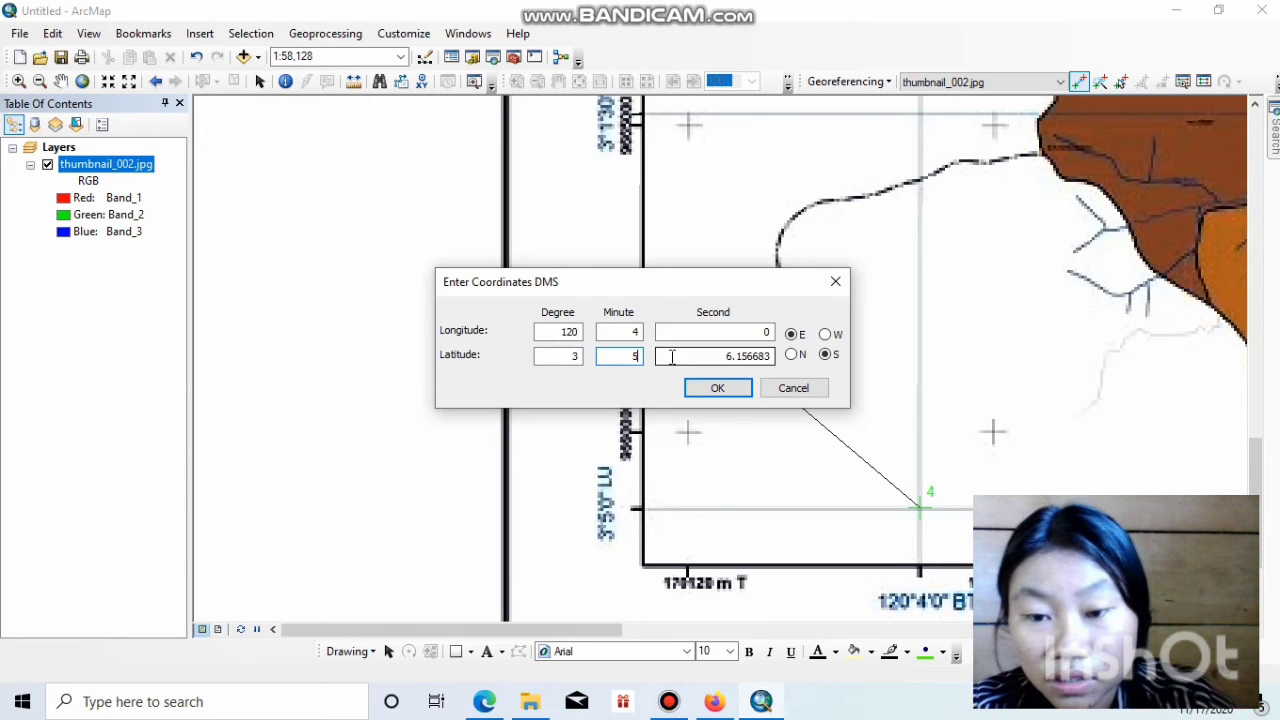
pyautogui.moveTo(726, 356); pyautogui.dragTo(768, 356)
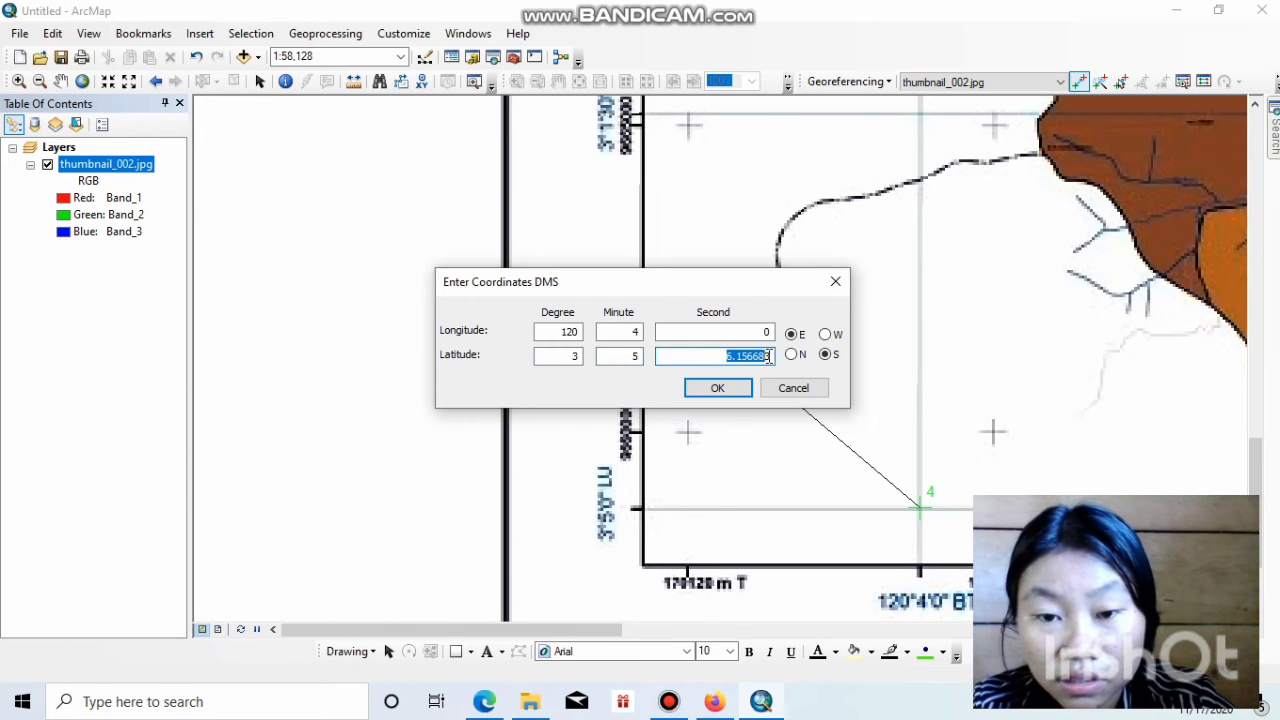
pyautogui.write('0')
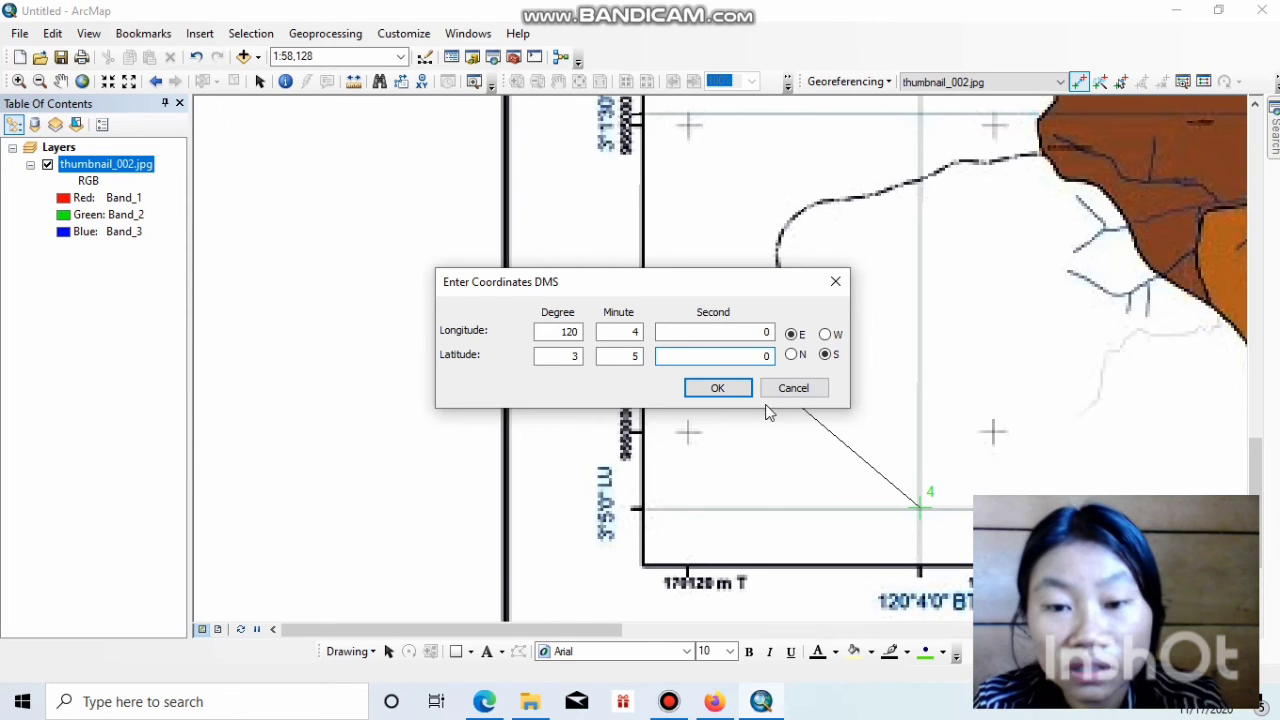
pyautogui.click(718, 388)
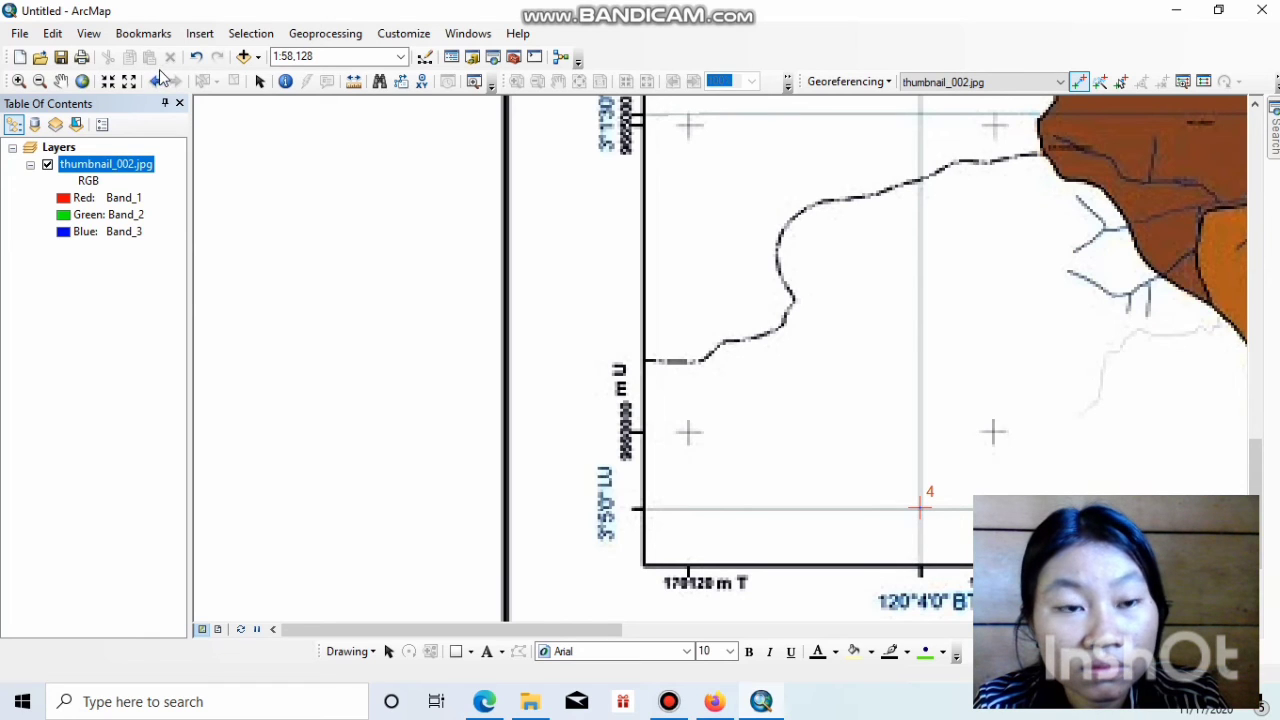
# Update the georeferencing of thumbnail_002.jpg to save the current warp to the dataset
pyautogui.click(83, 83)
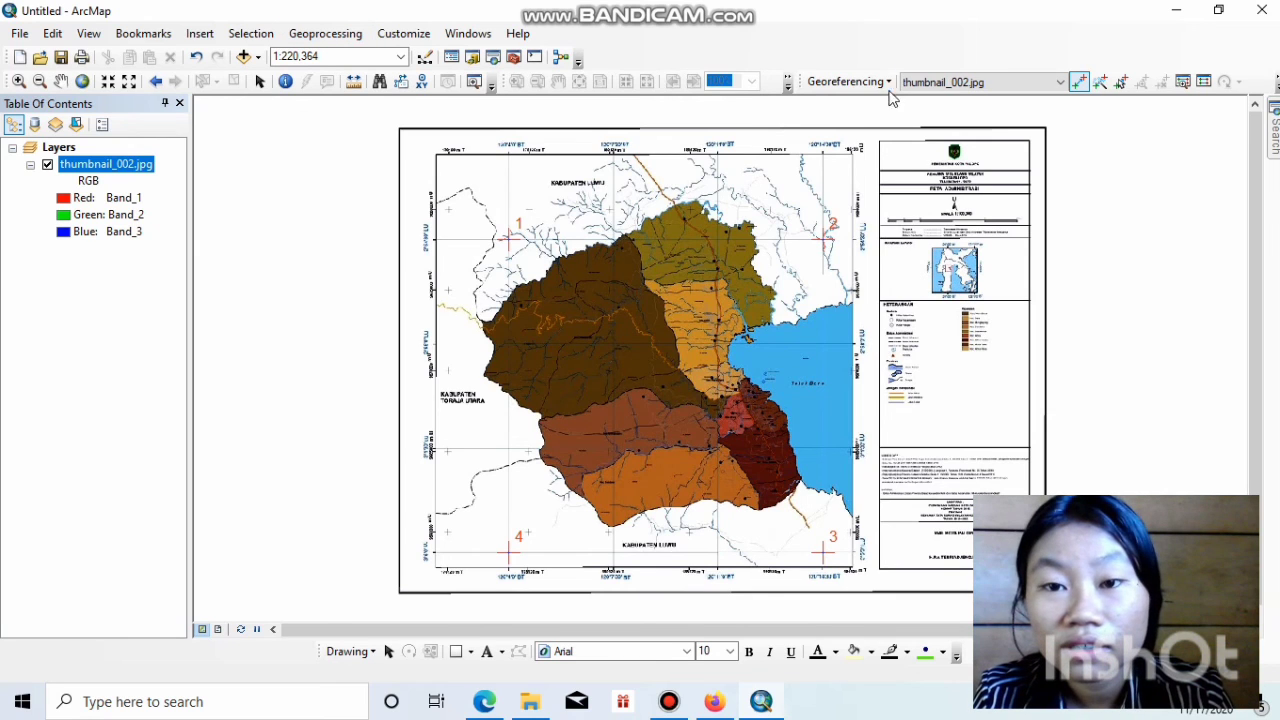
pyautogui.click(61, 81)
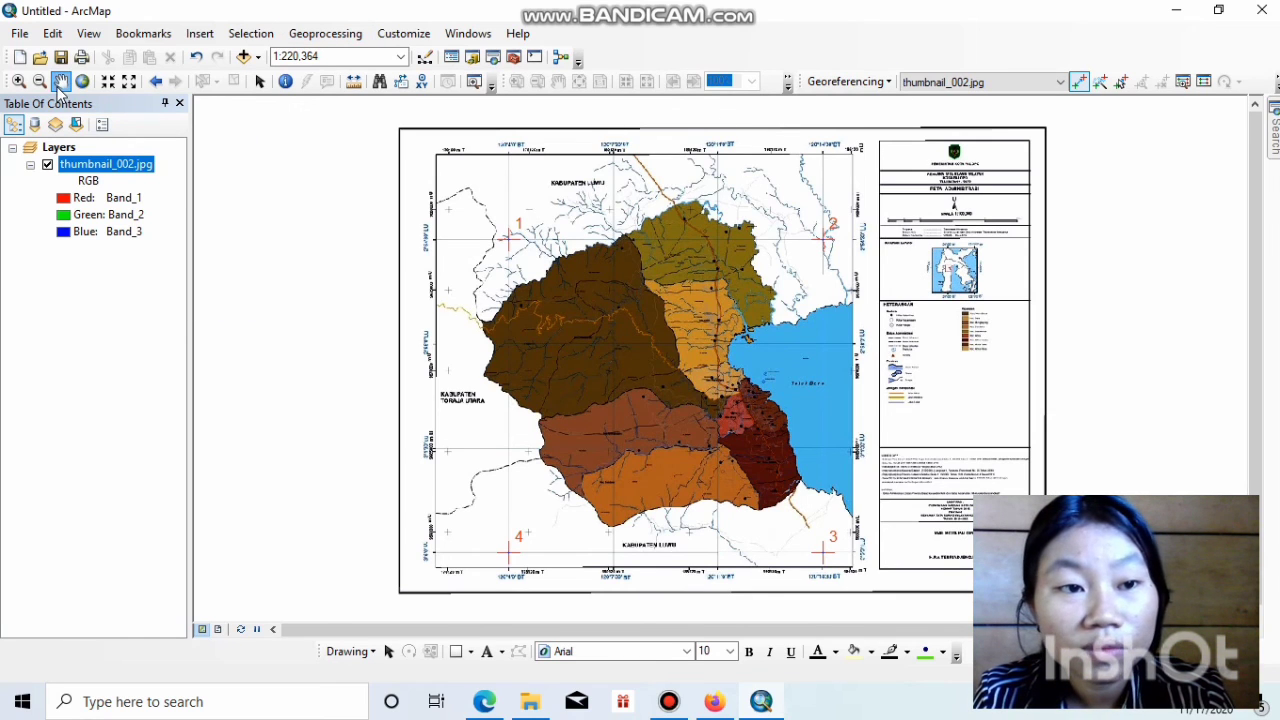
pyautogui.click(890, 86)
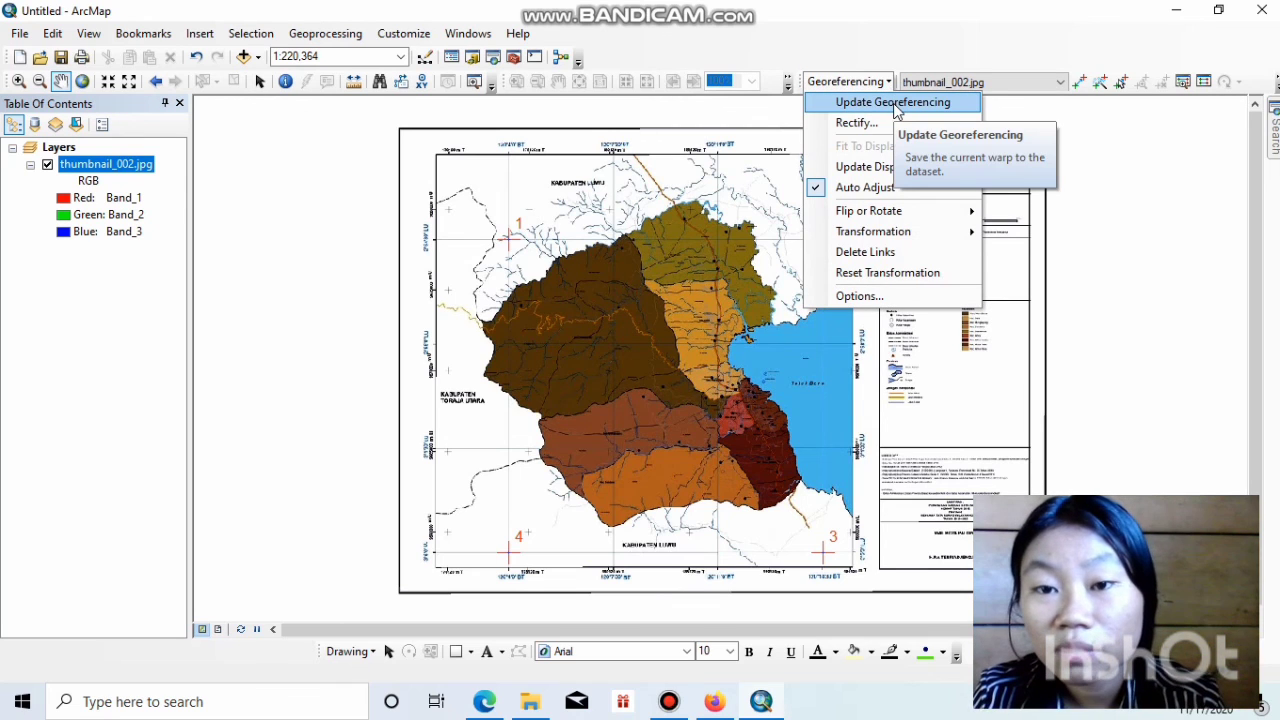
pyautogui.click(893, 104)
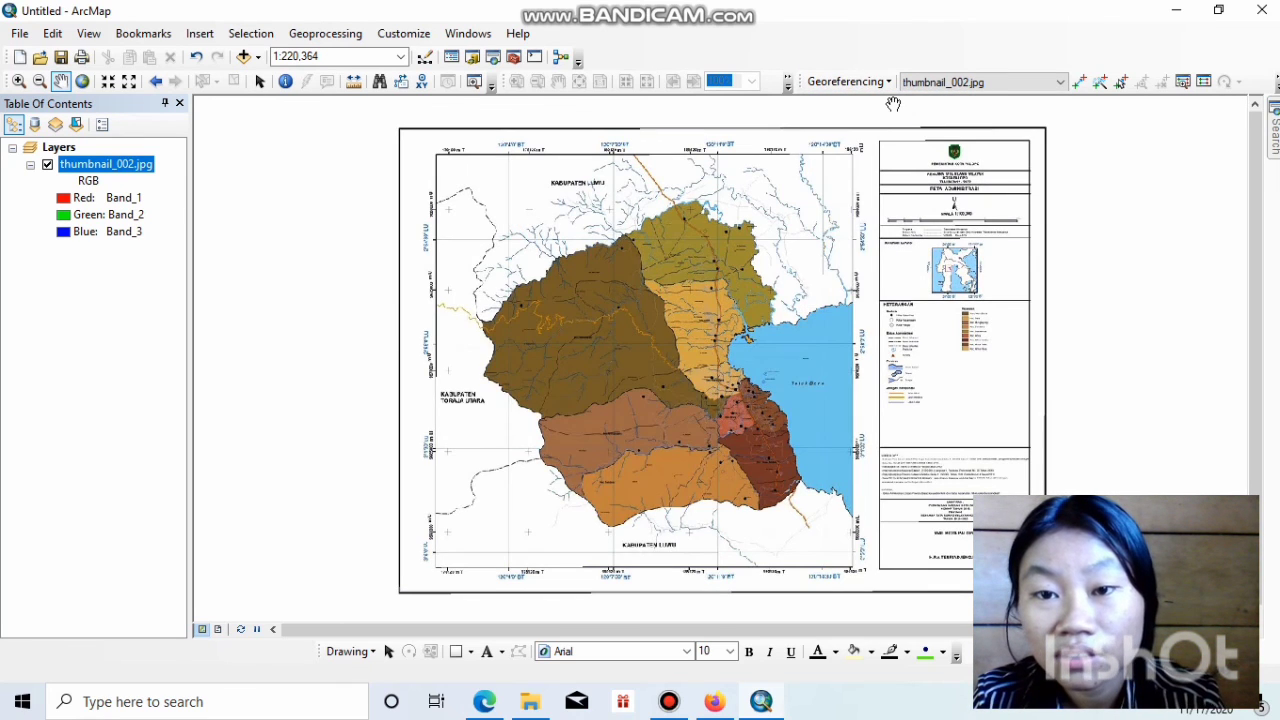